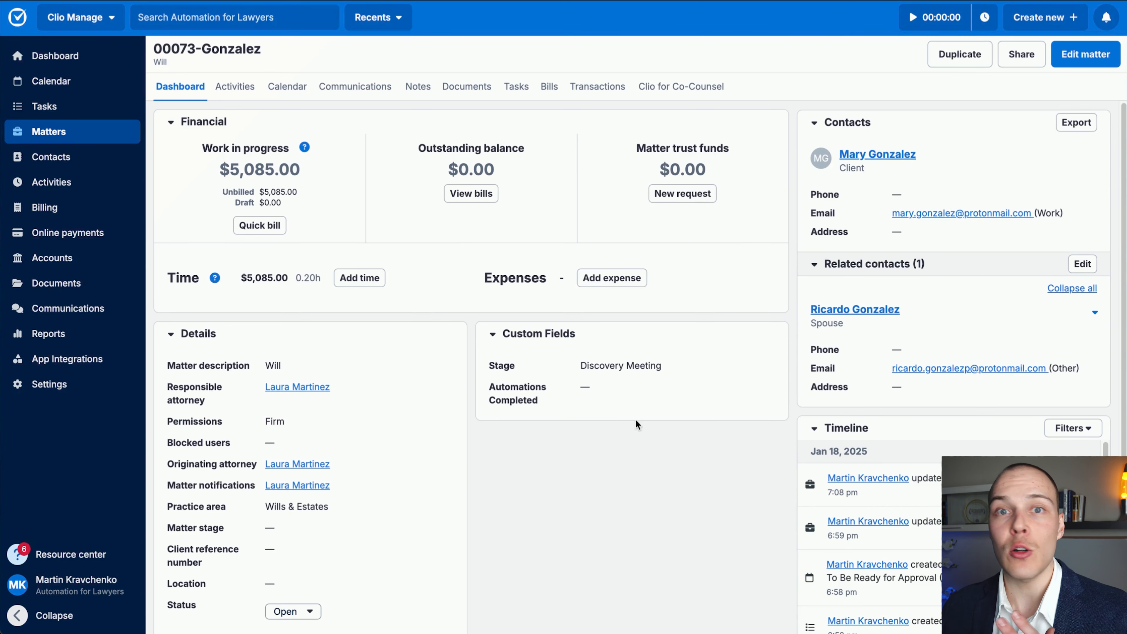
Edit the open matter's Stage custom field to 1st Draft Preparation and save the matter
click(1085, 53)
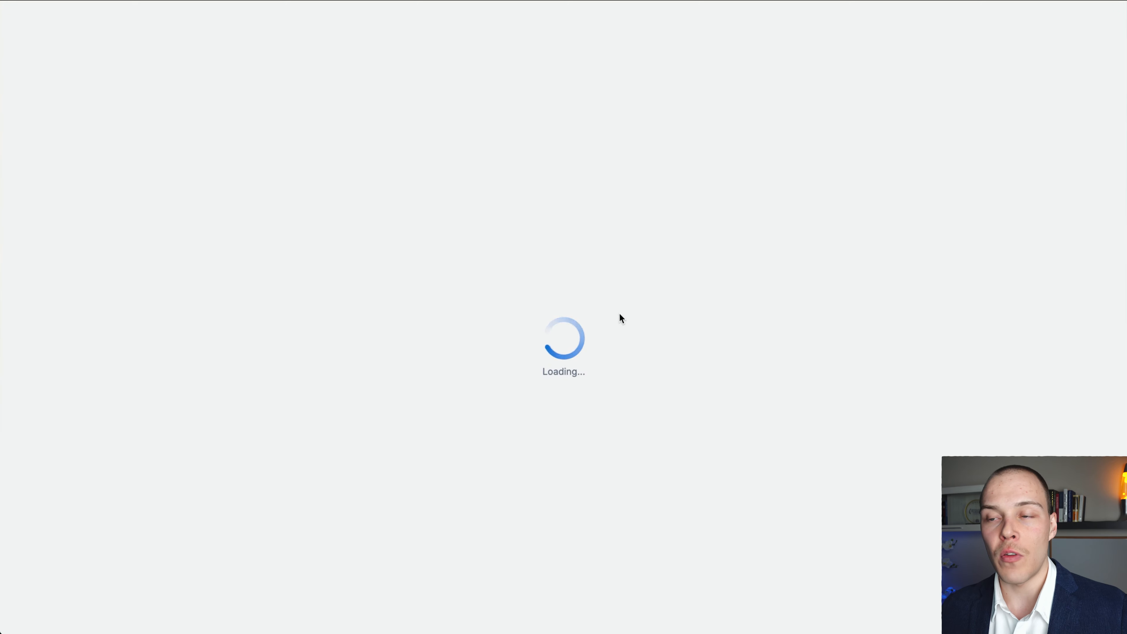
scroll(619, 323, down, 15)
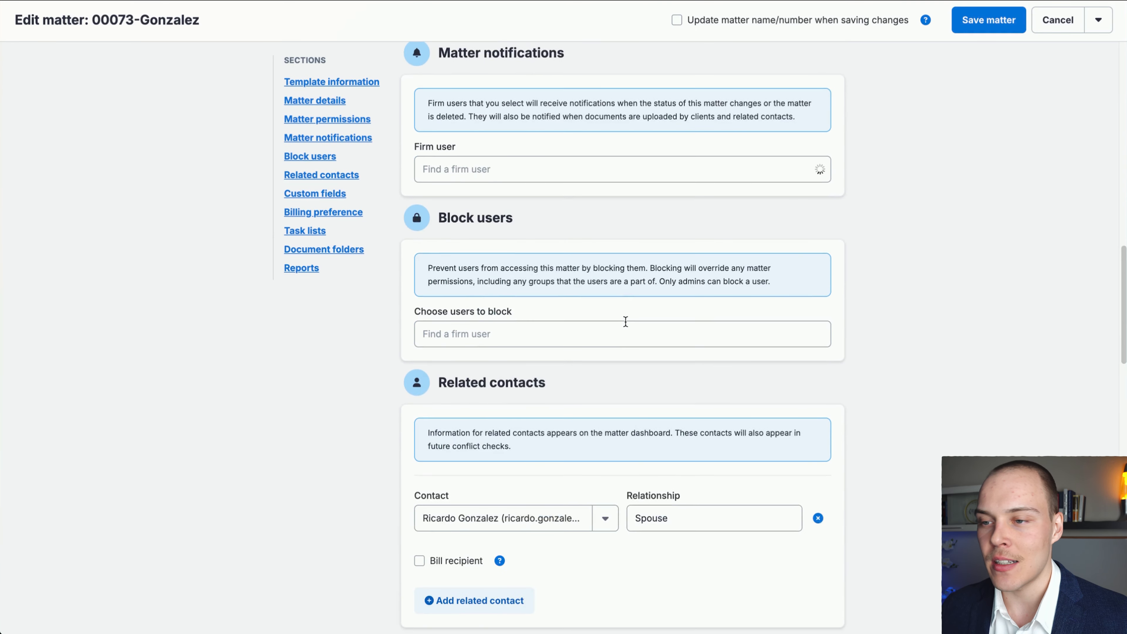
scroll(626, 328, down, 8)
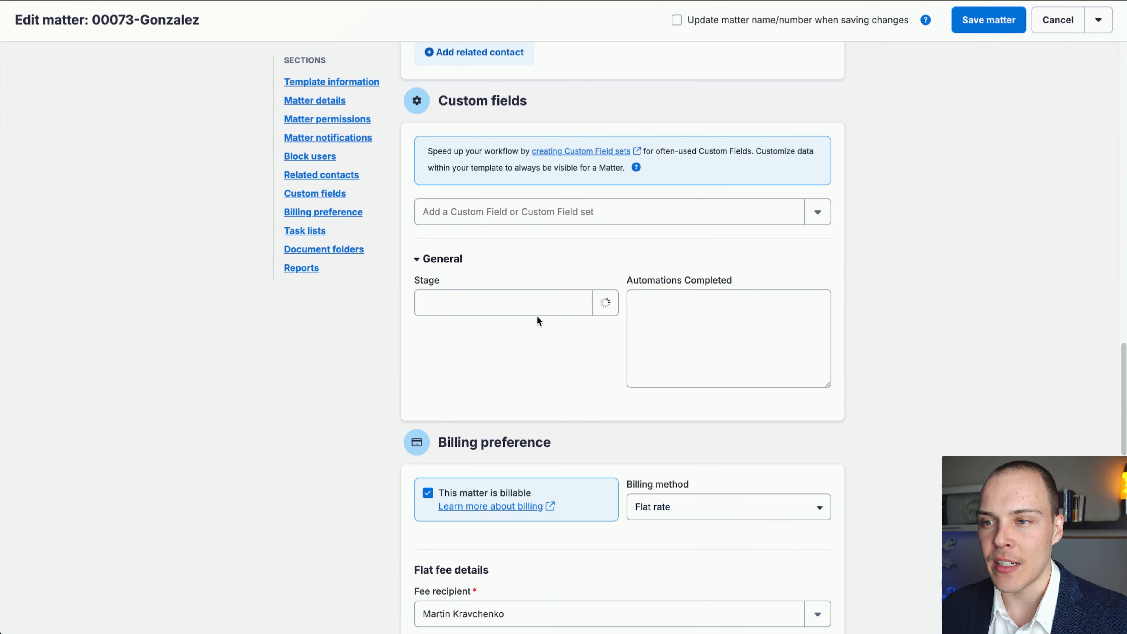
click(589, 311)
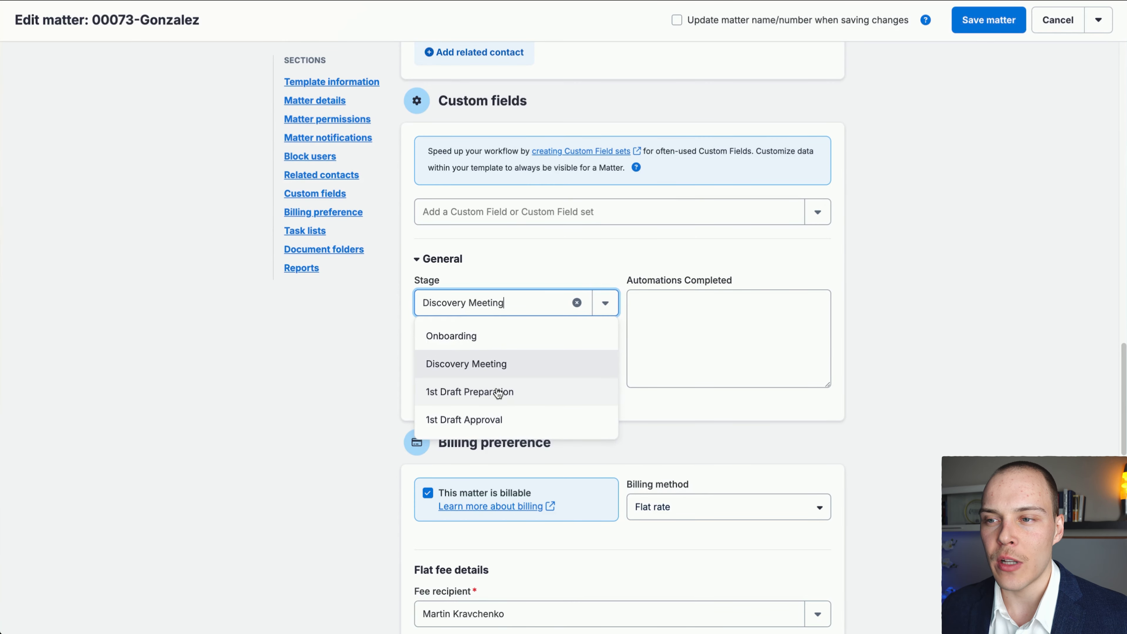
click(506, 391)
click(1001, 21)
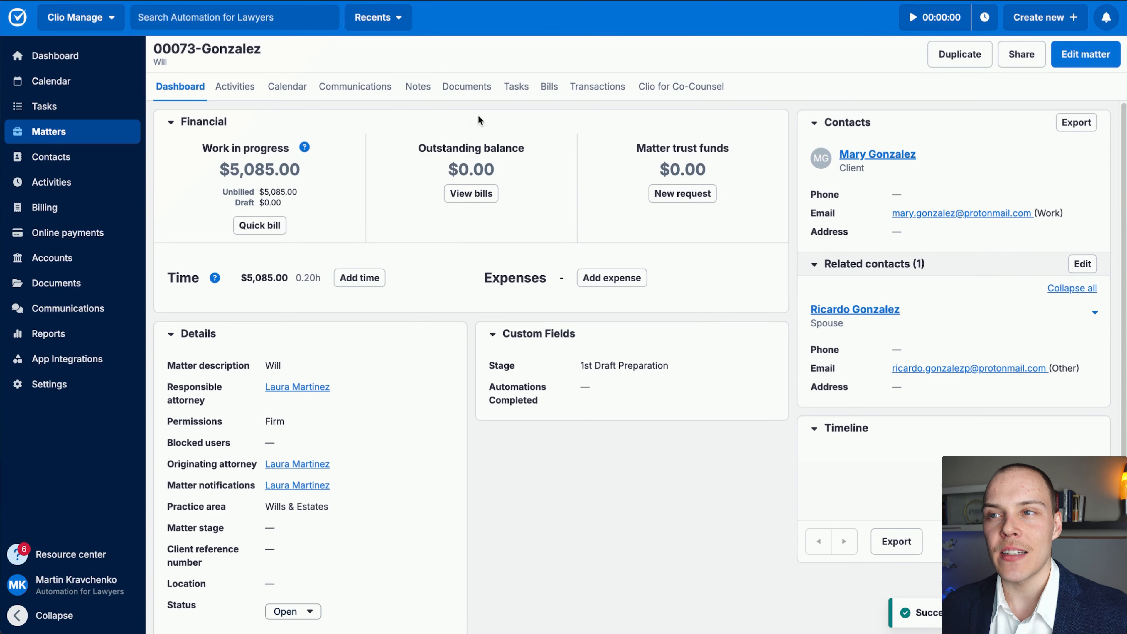
Check the matter's outstanding tasks and its calendar entries
click(518, 89)
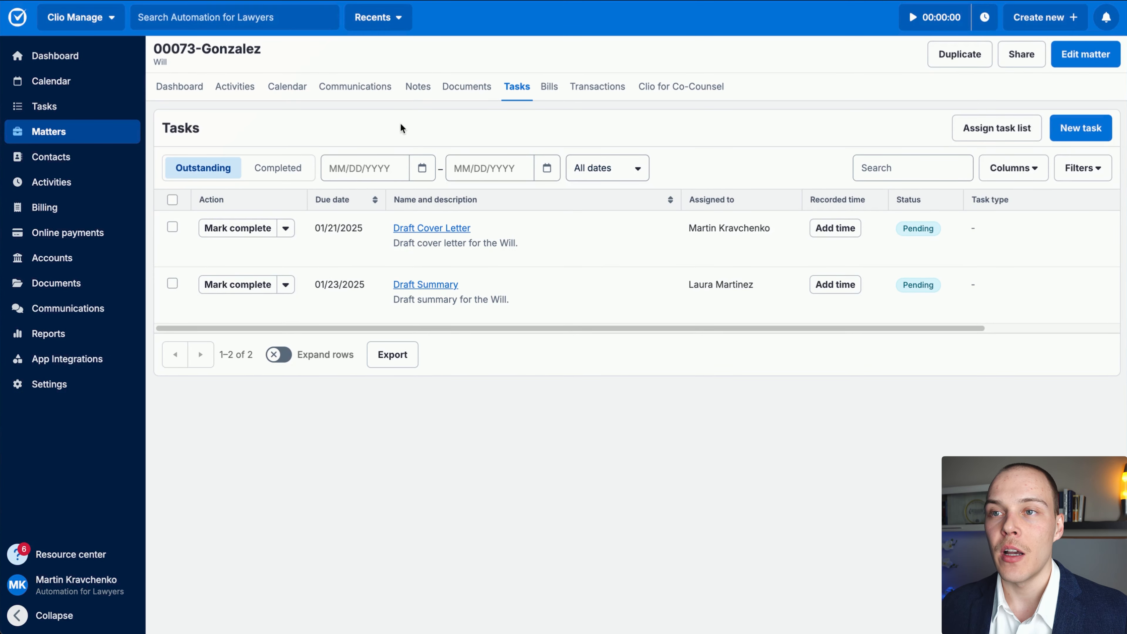
click(294, 91)
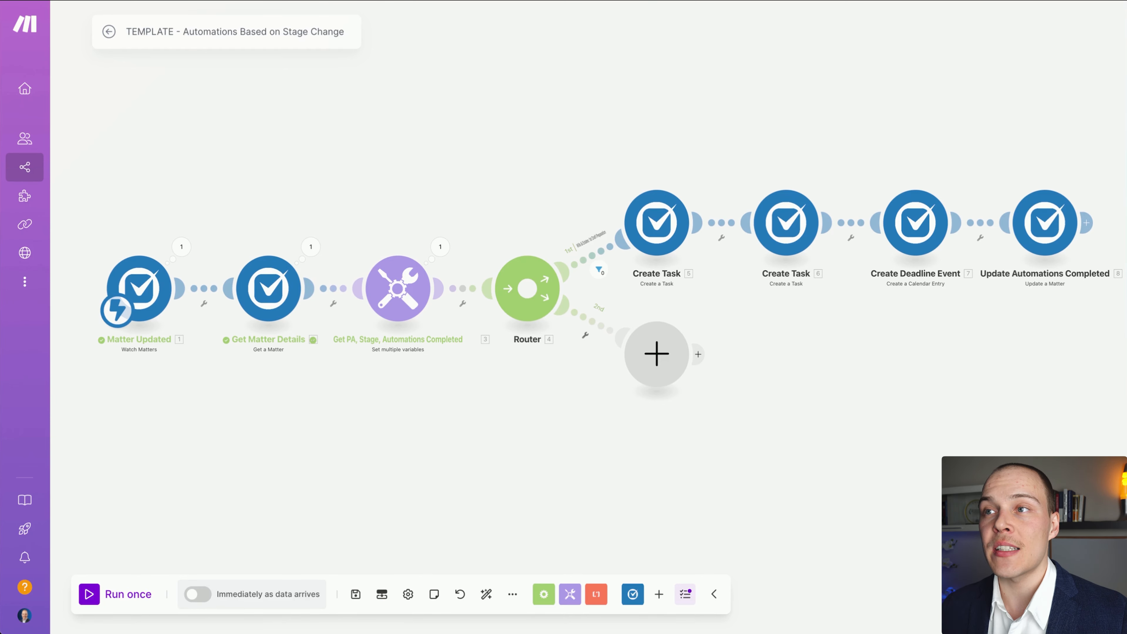
Switch to Clio Manage and open the matter custom fields in the settings to examine Stage and Automations Completed
click(646, 1)
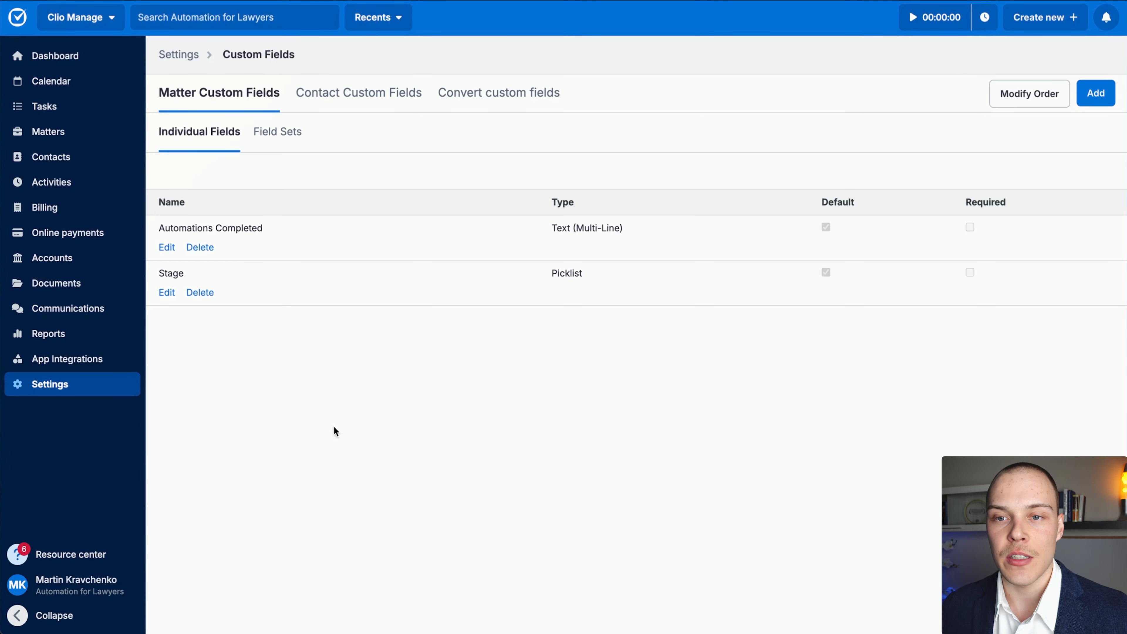
click(93, 389)
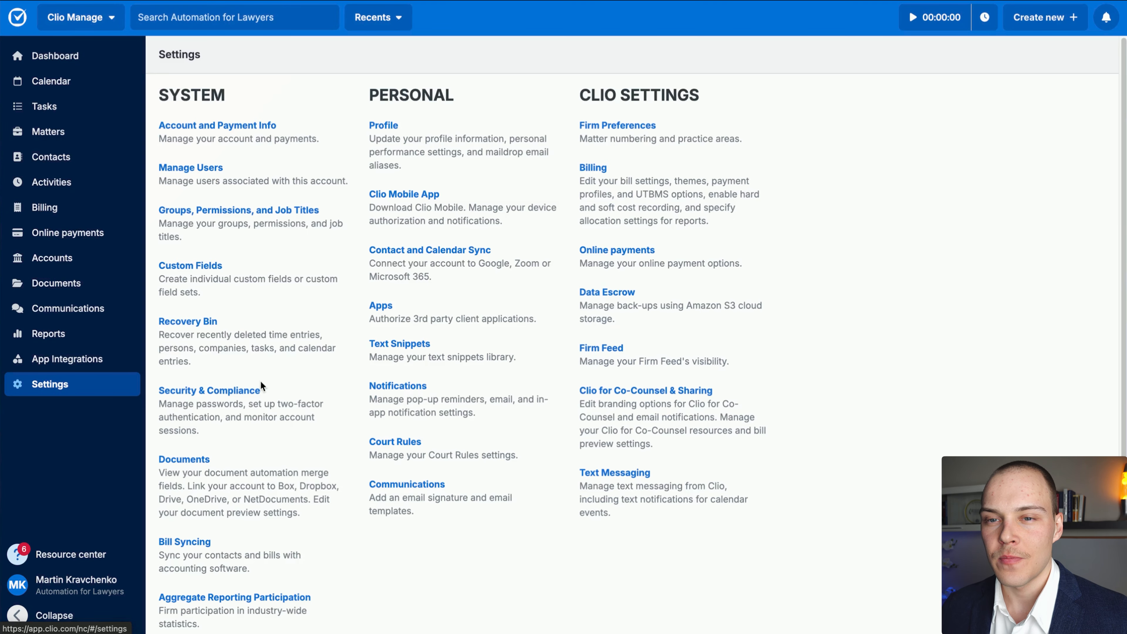
click(202, 267)
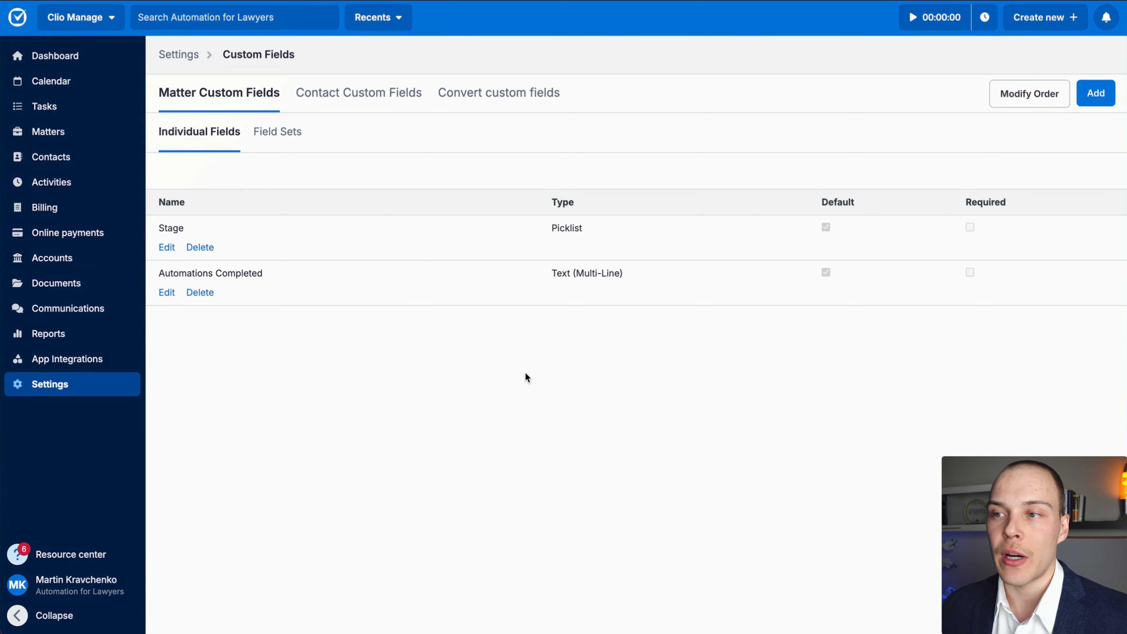
mouse_move(488, 481)
mouse_down()
mouse_move(302, 266)
mouse_move(309, 256)
mouse_up()
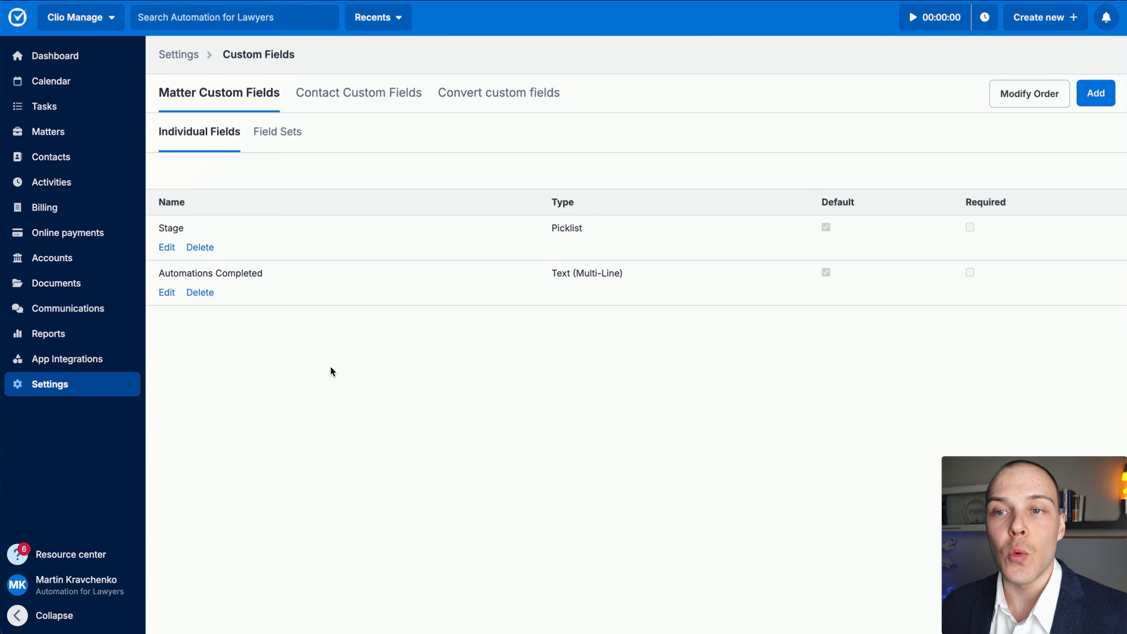
mouse_move(334, 393)
mouse_down()
mouse_move(214, 220)
mouse_move(227, 245)
mouse_up()
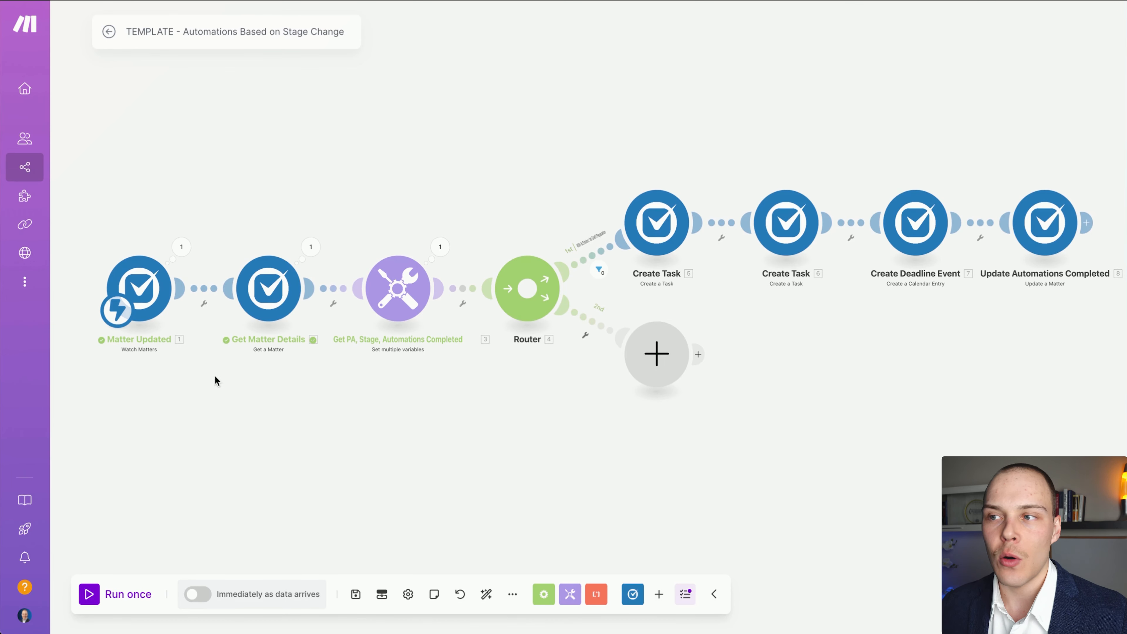
Try setting up a new Watch Matters webhook for the Updated event in the Matter Updated trigger, and discard it
scroll(215, 375, up, 3)
scroll(288, 373, up, 2)
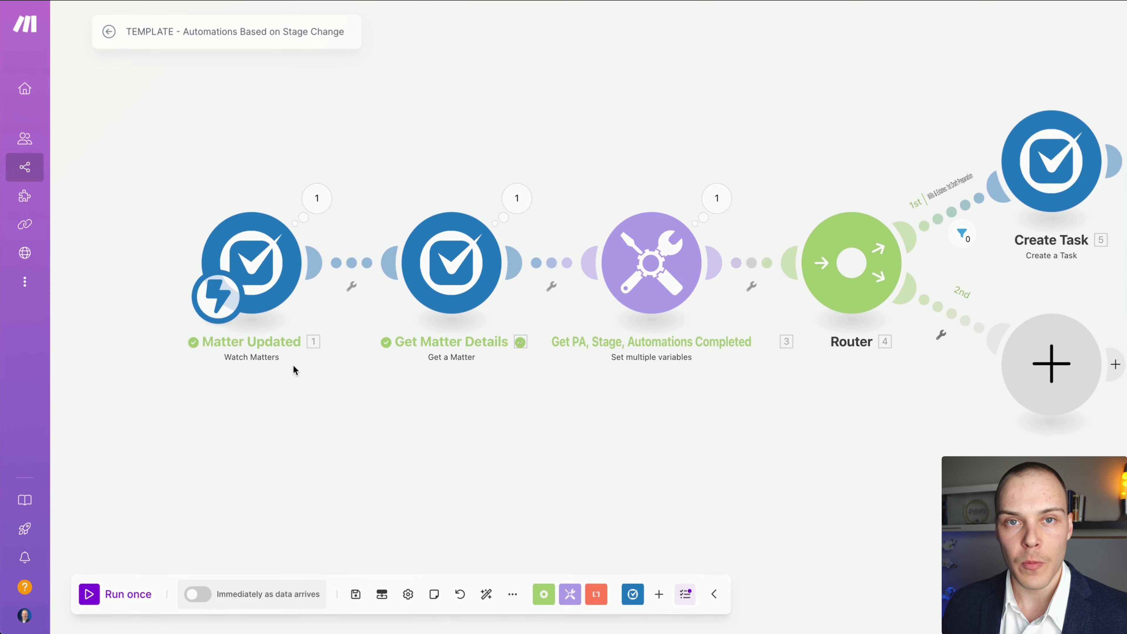
click(267, 303)
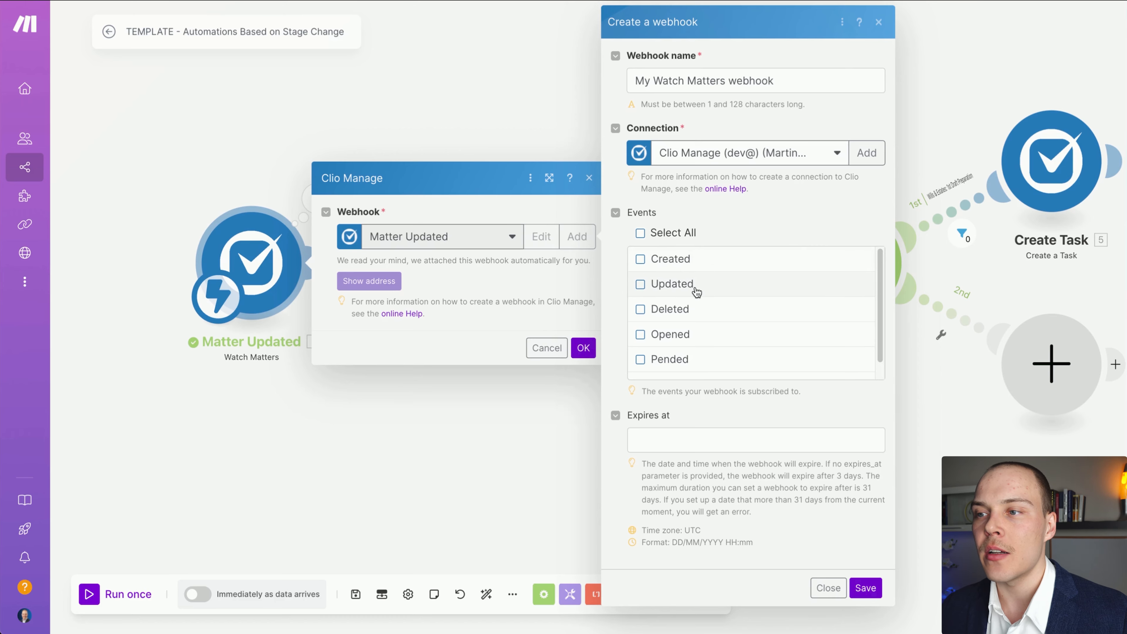
scroll(702, 325, down, 1)
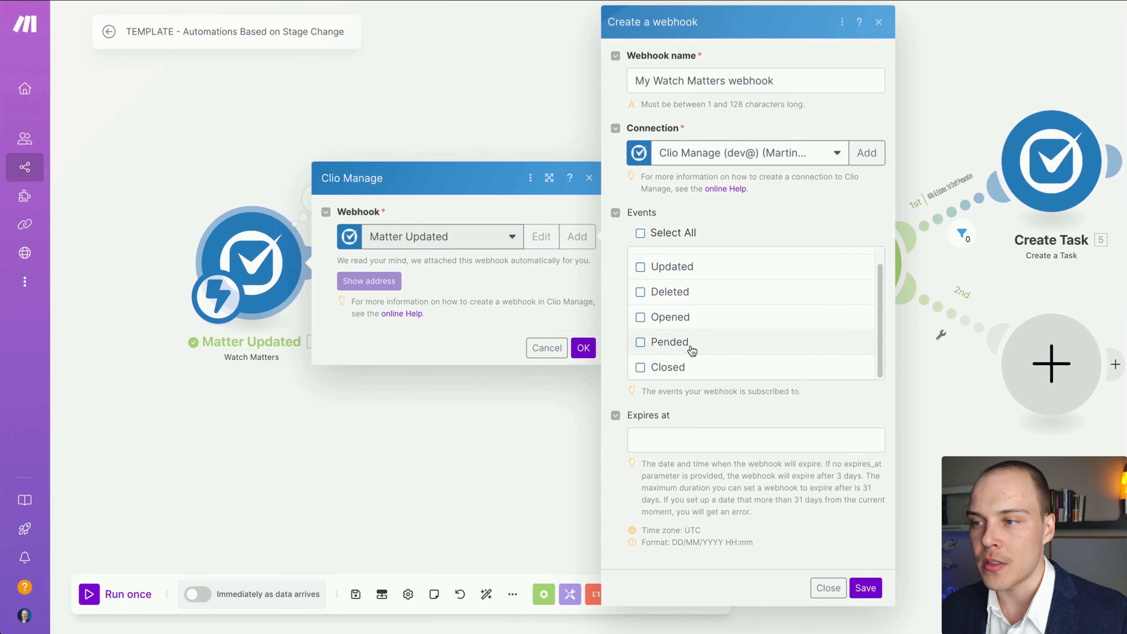
scroll(710, 339, up, 1)
mouse_move(758, 242)
mouse_down()
mouse_move(656, 446)
mouse_move(695, 441)
mouse_up()
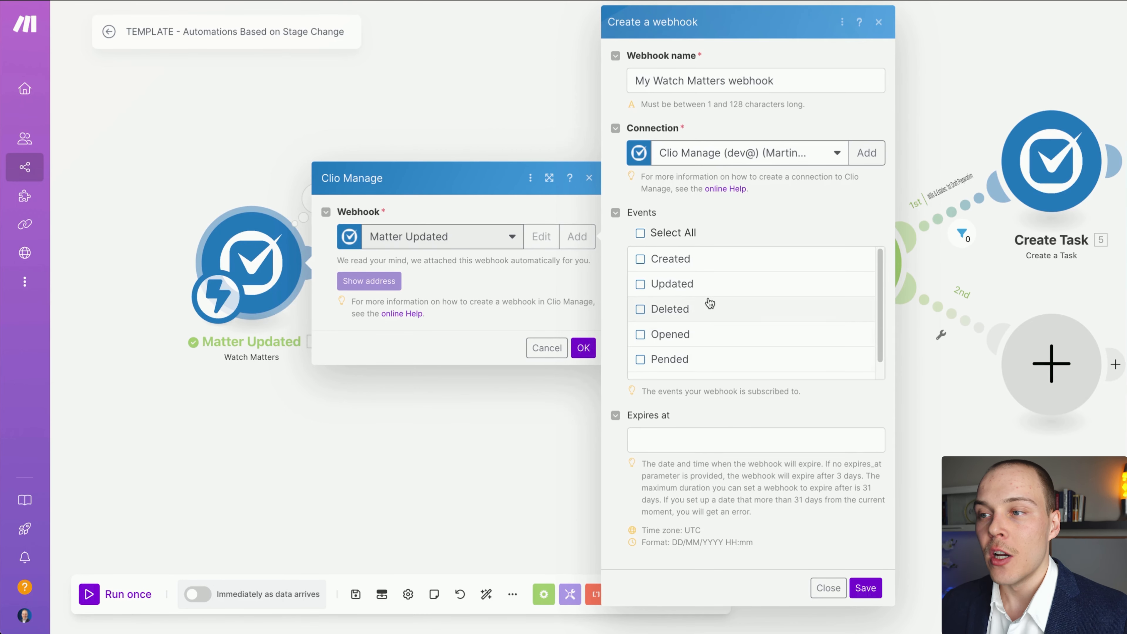
click(717, 287)
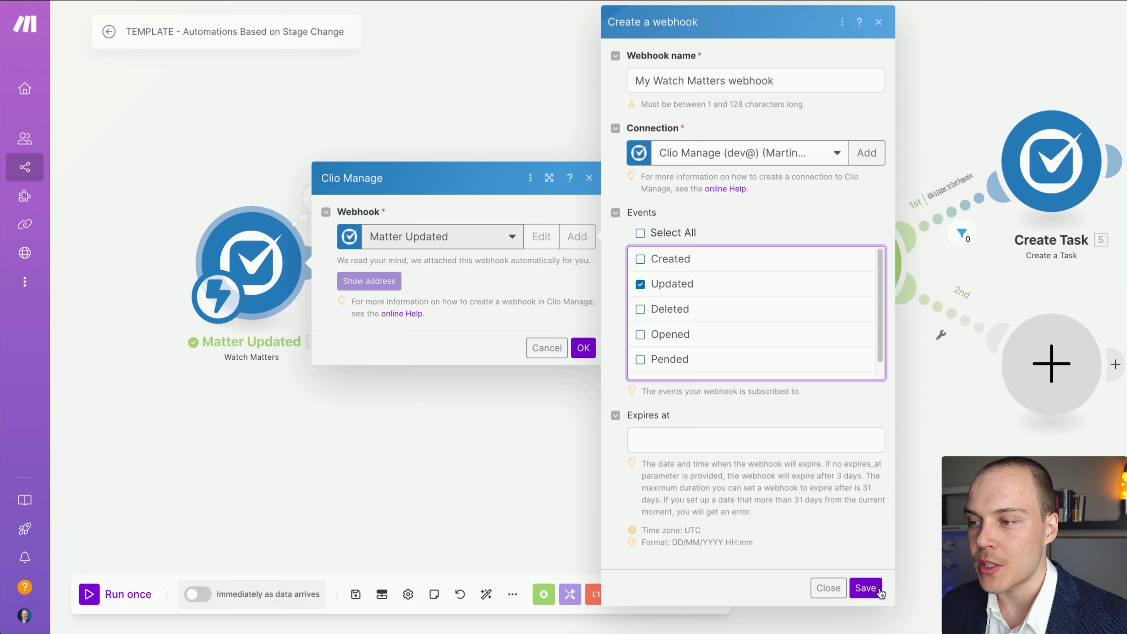
click(828, 588)
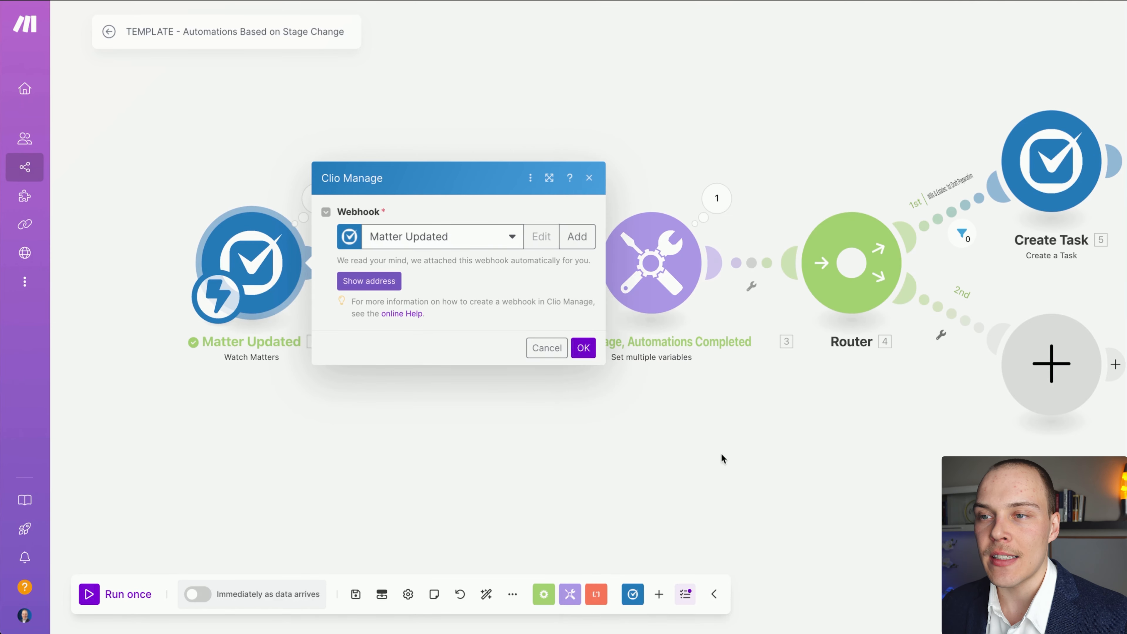
click(546, 350)
Inspect how the Get Matter Details module maps its Matter ID, leaving the module's settings as they are
drag(327, 386, 421, 416)
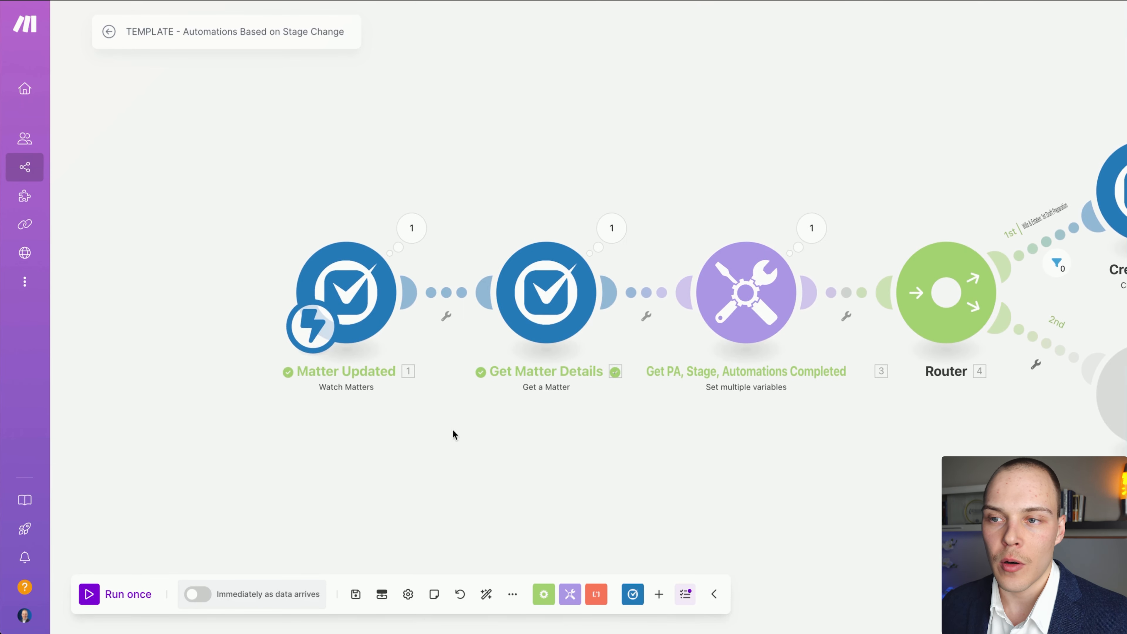
drag(510, 427, 461, 374)
scroll(349, 394, down, 2)
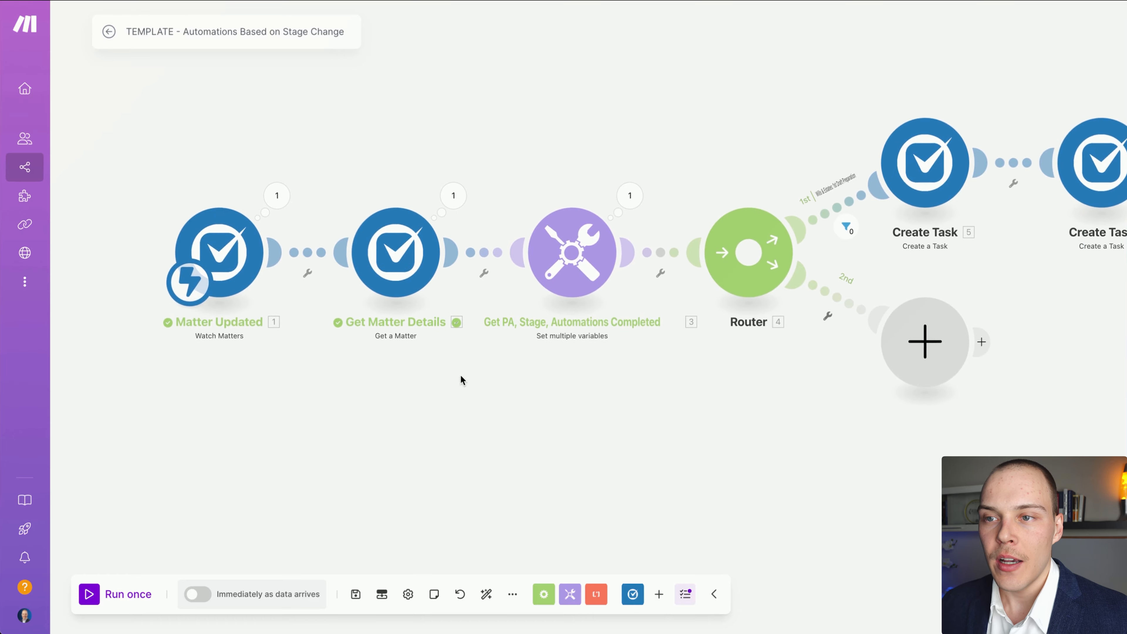
click(392, 297)
click(553, 297)
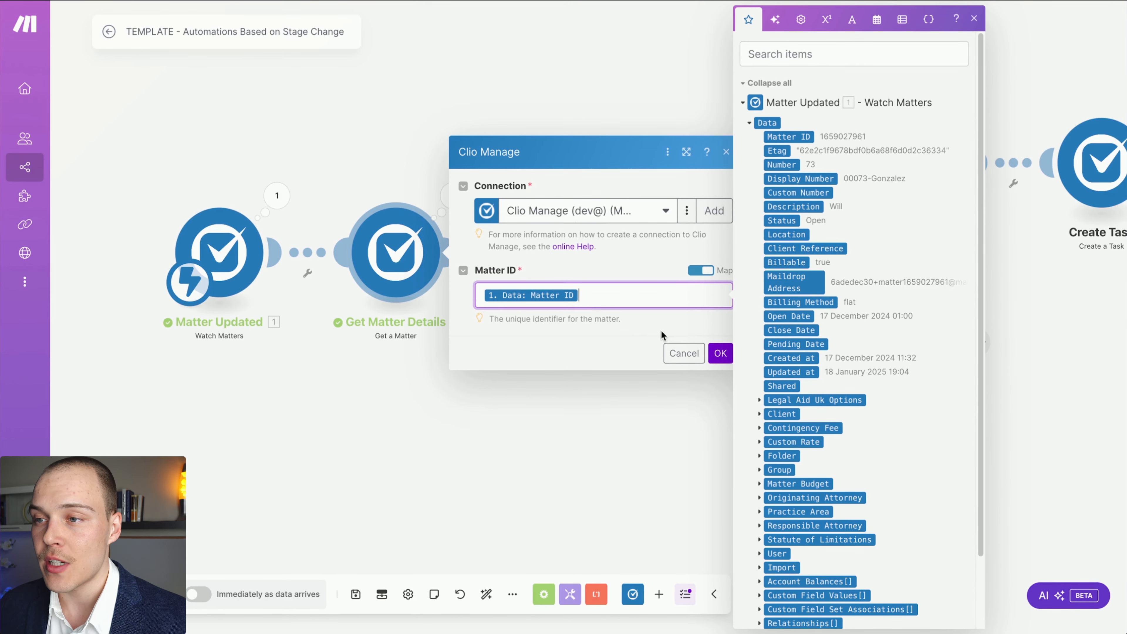
click(678, 355)
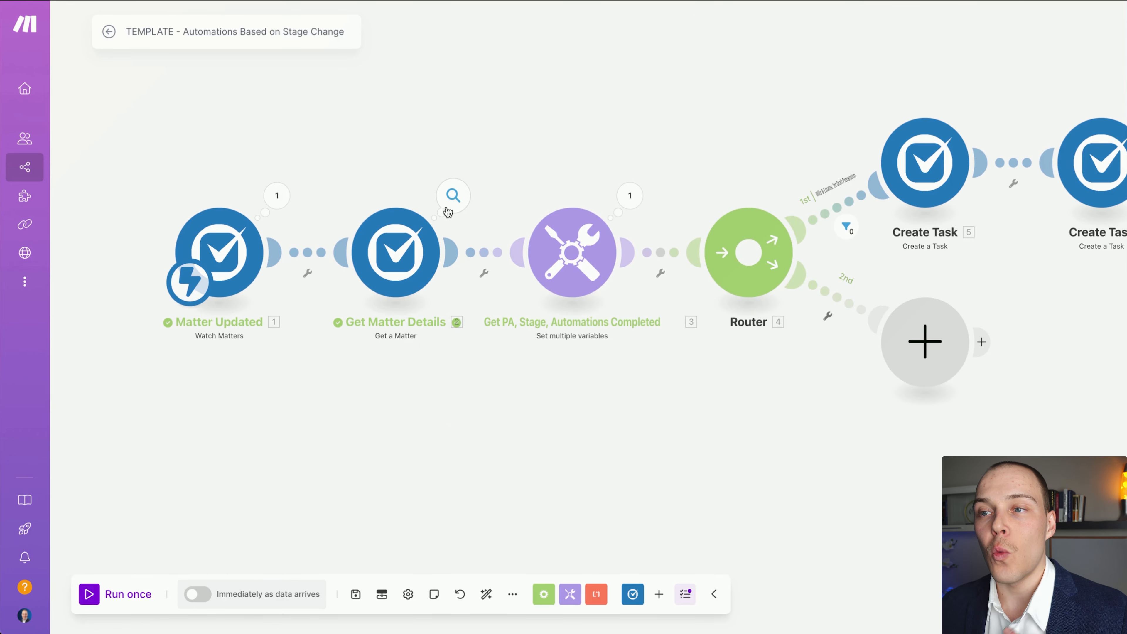
Examine the output bundle of the last Get Matter Details run, including its collections and custom field values
click(453, 196)
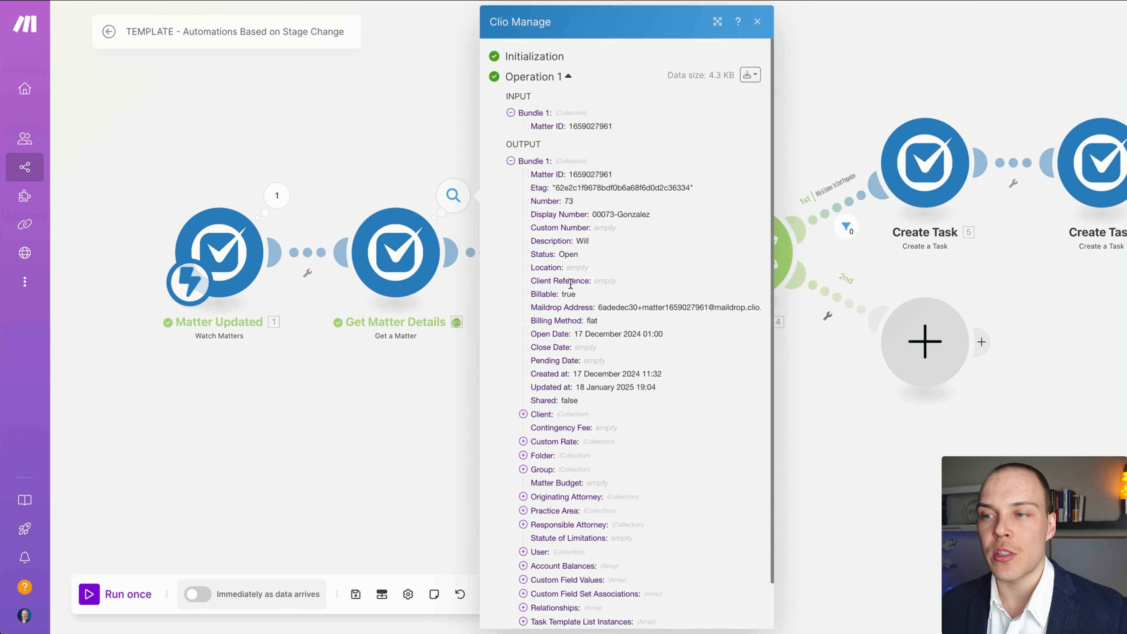
scroll(548, 530, down, 1)
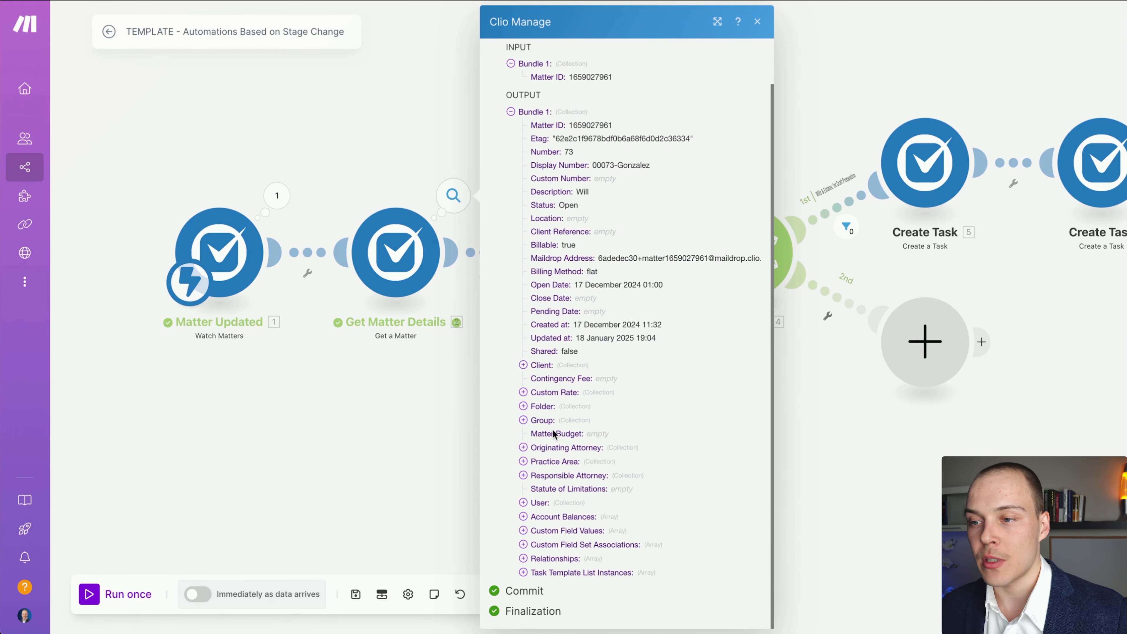
click(418, 406)
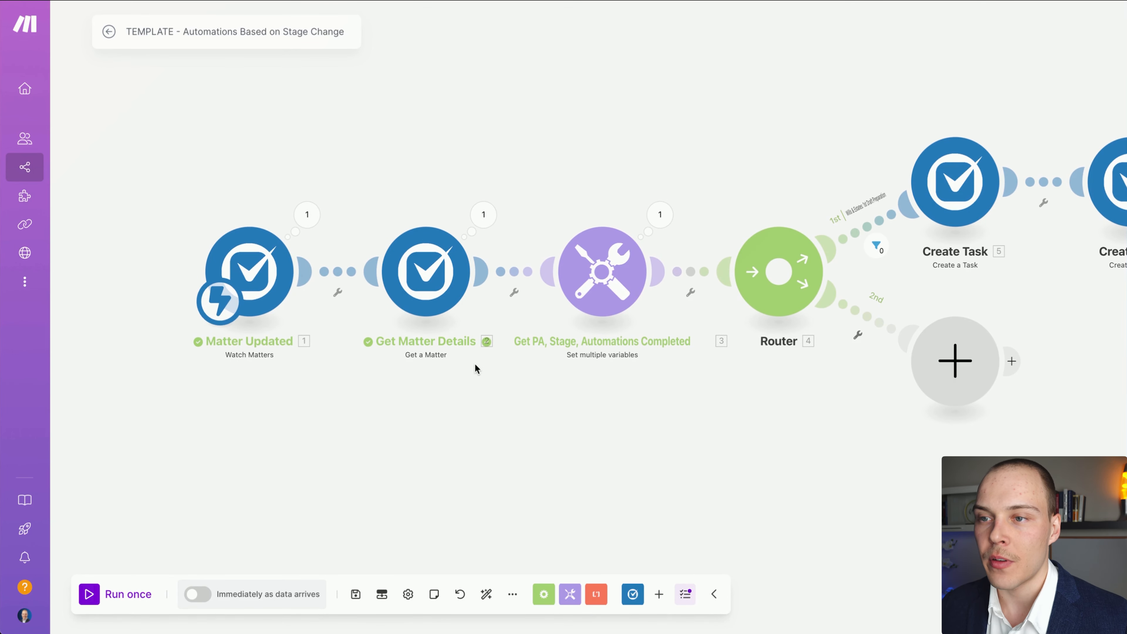
Open the Get PA, Stage, Automations Completed module and inspect the practice_area variable's value mapping
drag(556, 372, 455, 361)
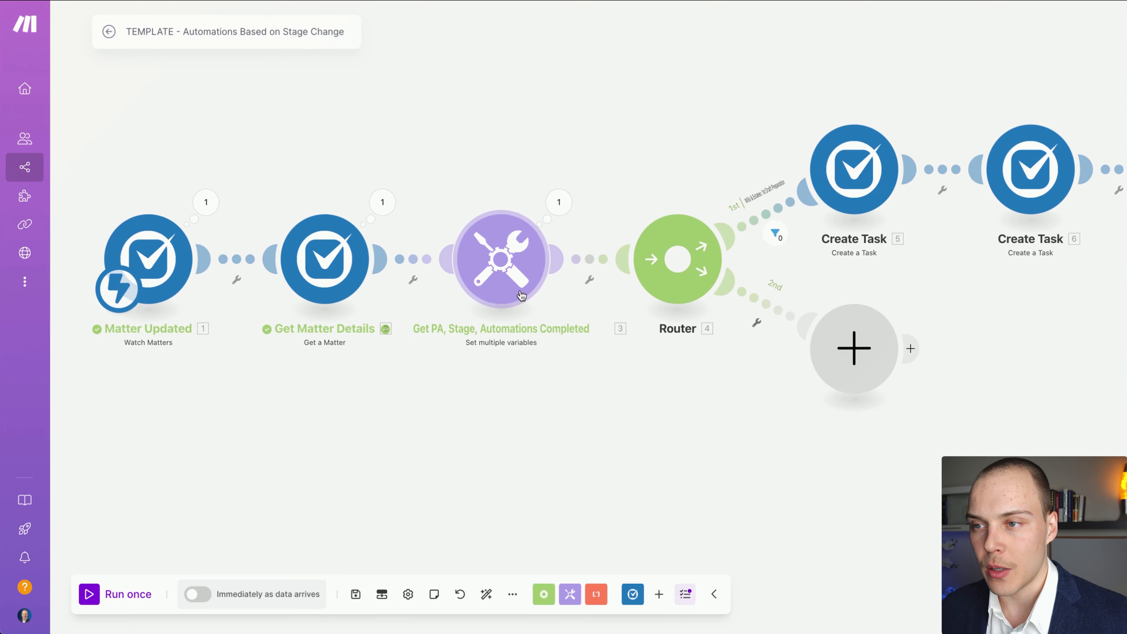
click(521, 278)
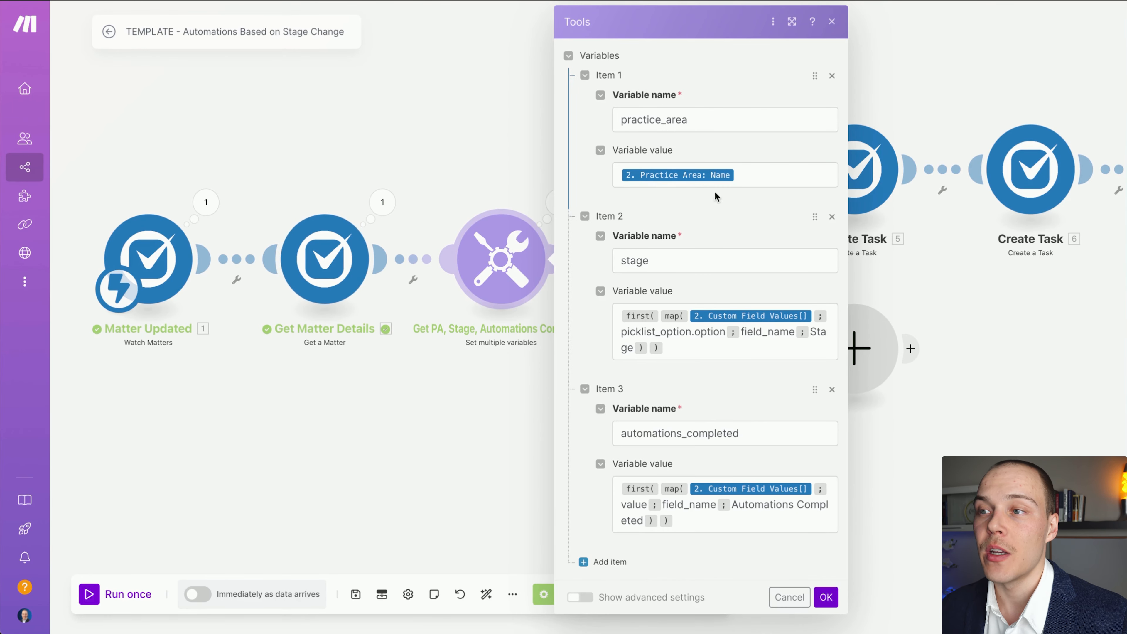
click(754, 175)
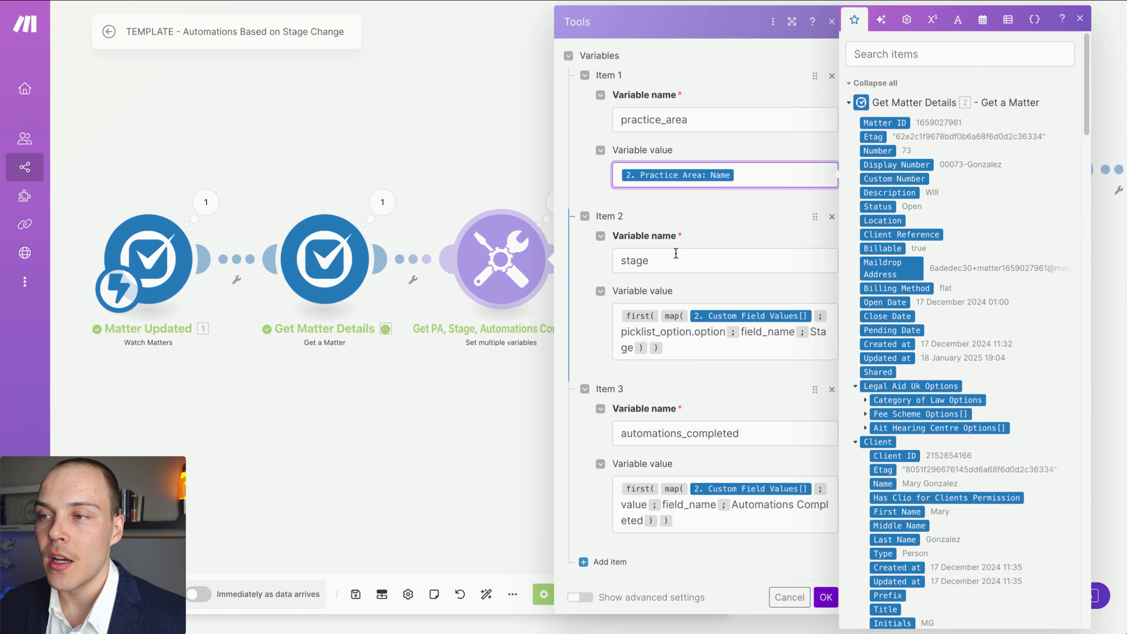
click(754, 404)
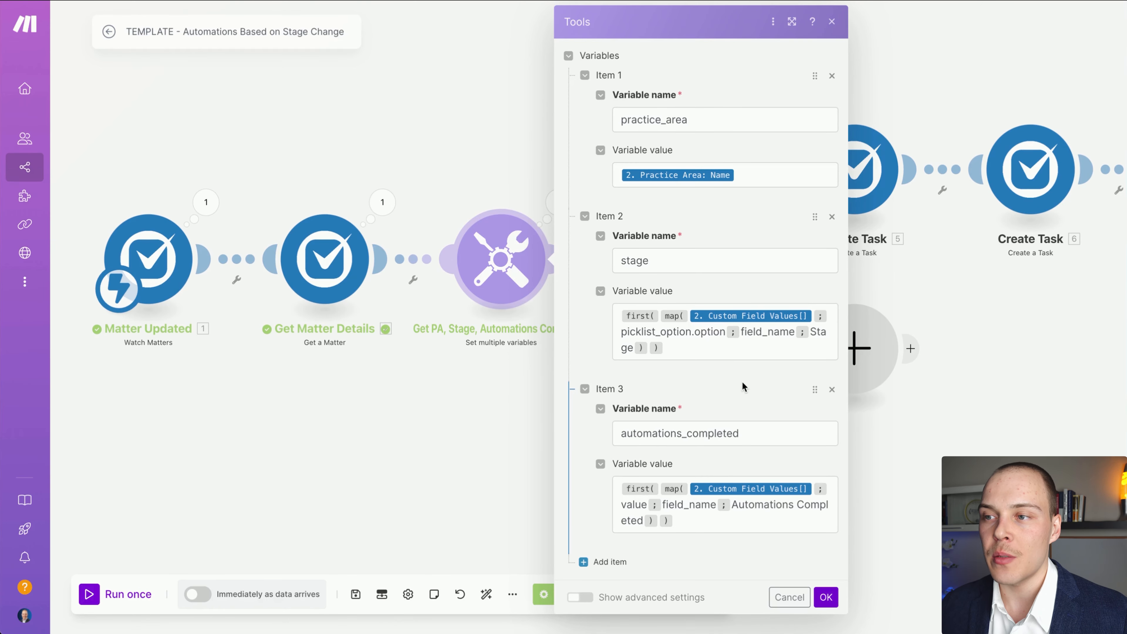
Examine the first and map formulas behind the stage and automations_completed variables, including their field_name filters
click(705, 342)
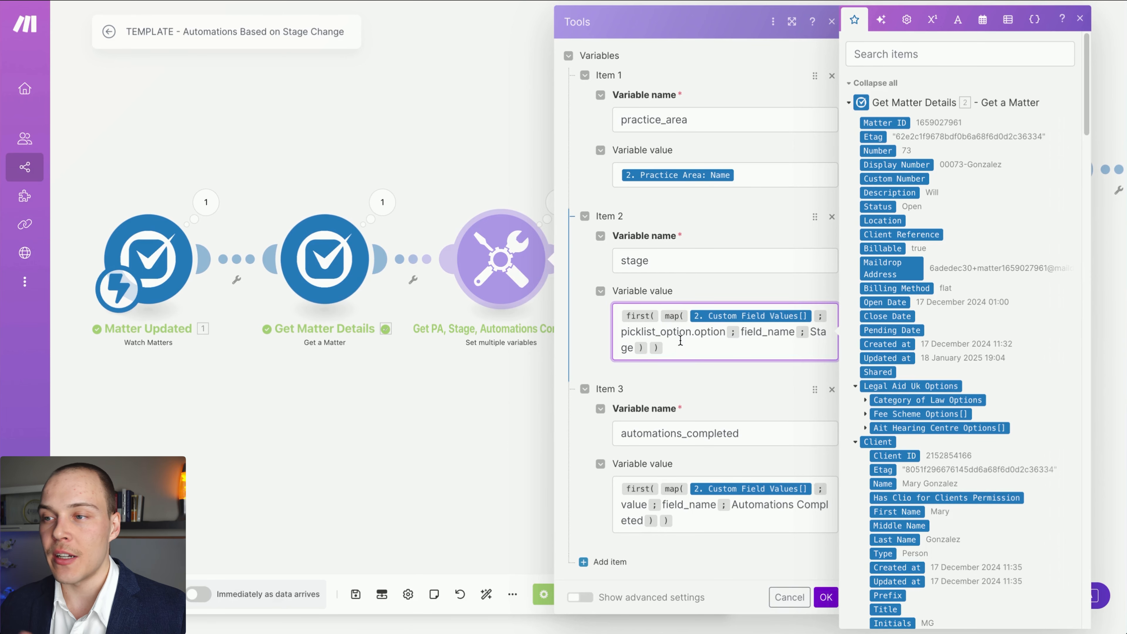
click(705, 381)
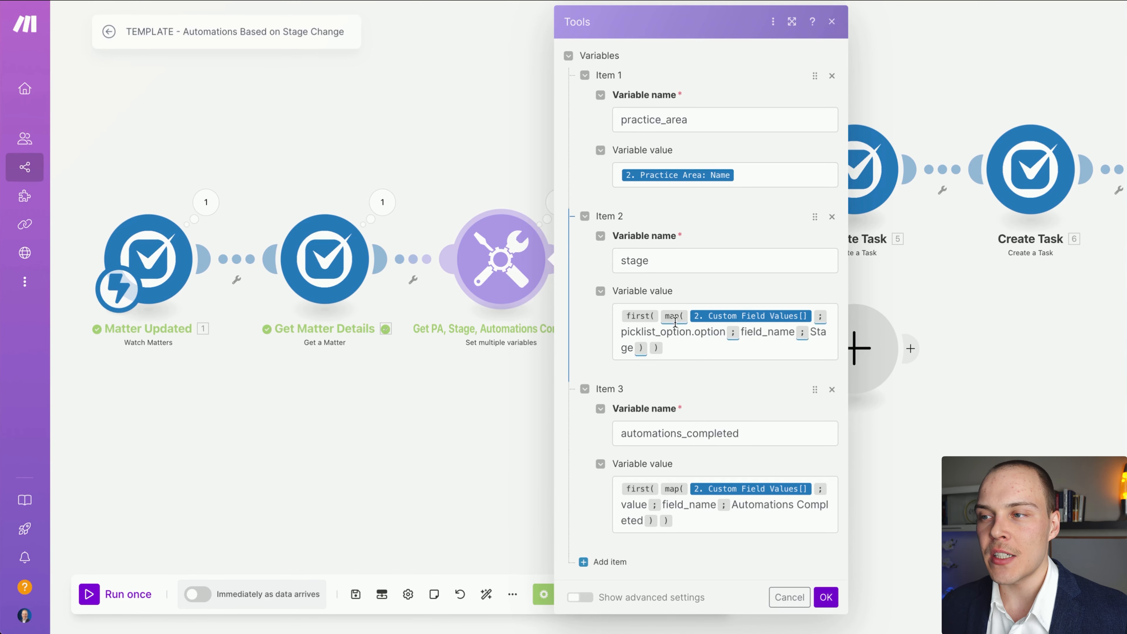
mouse_move(736, 318)
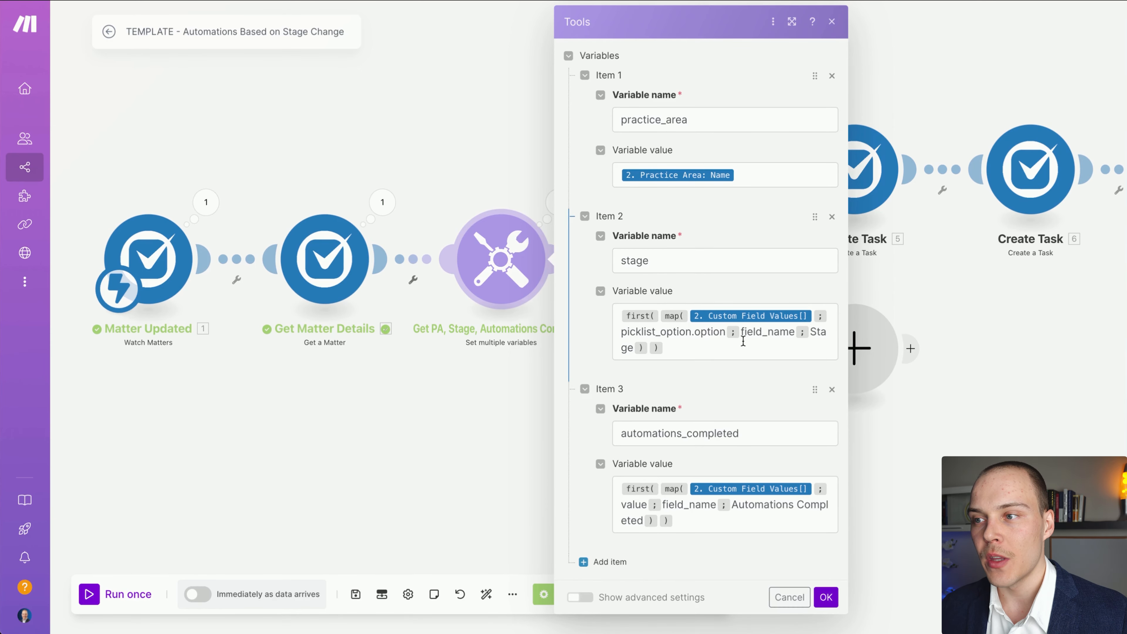
drag(742, 341, 793, 338)
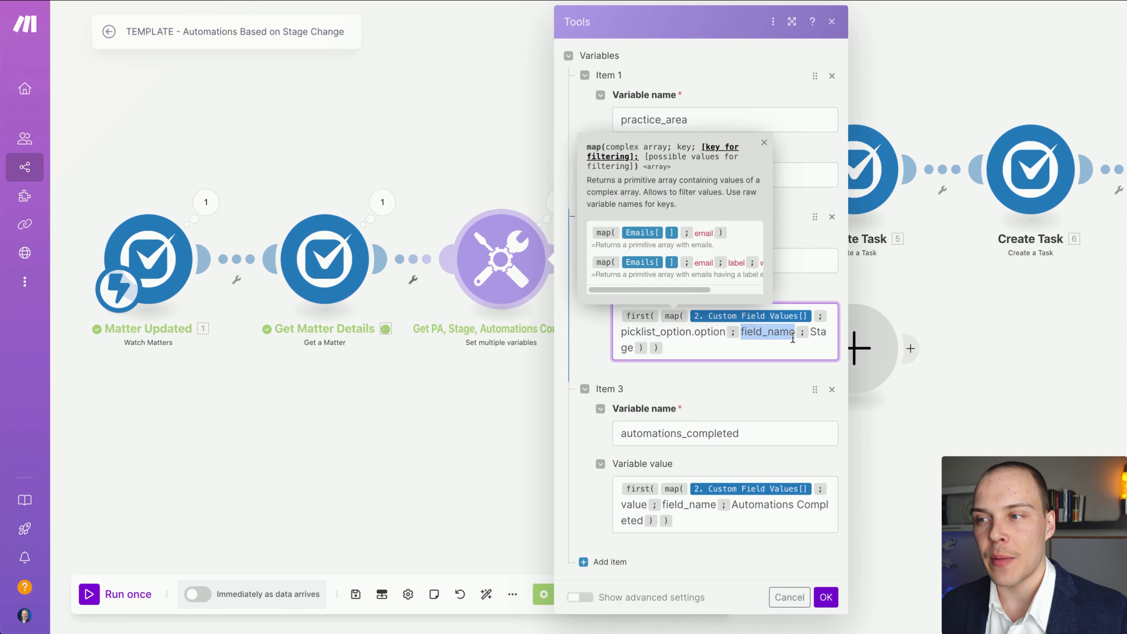
double_click(630, 348)
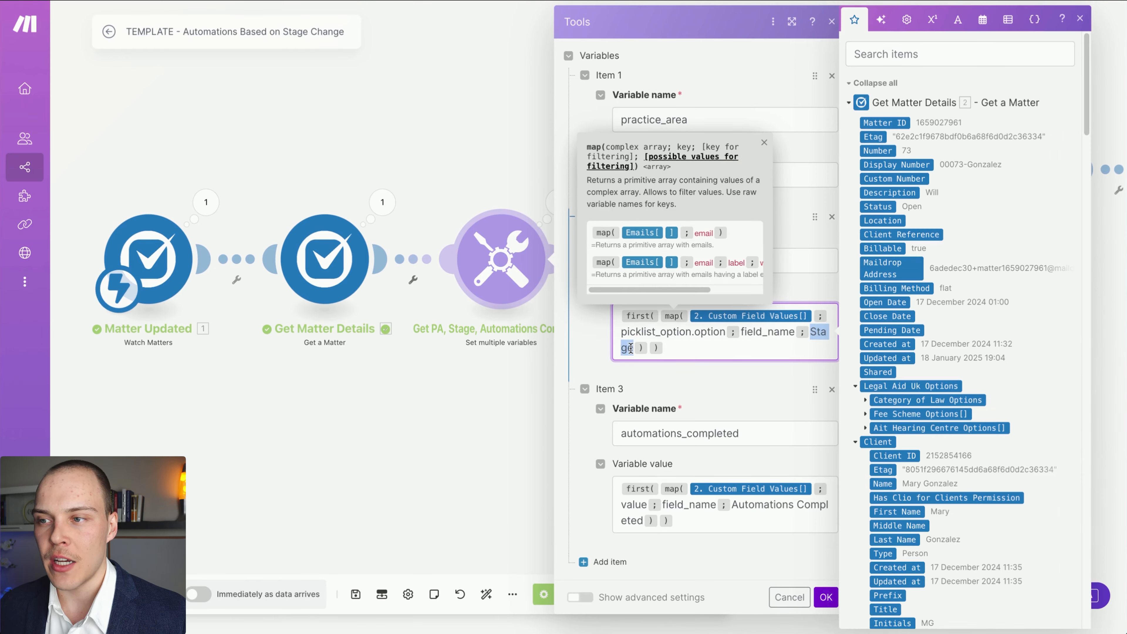
click(638, 522)
double_click(639, 525)
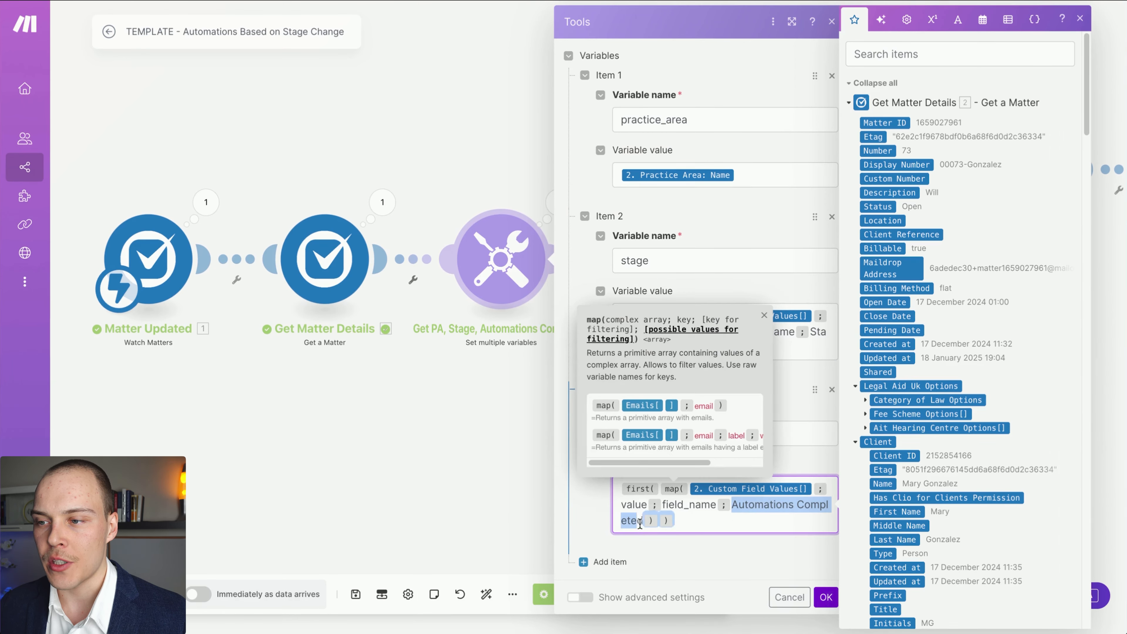
Examine the value key in the map formula behind the automations_completed variable
double_click(634, 504)
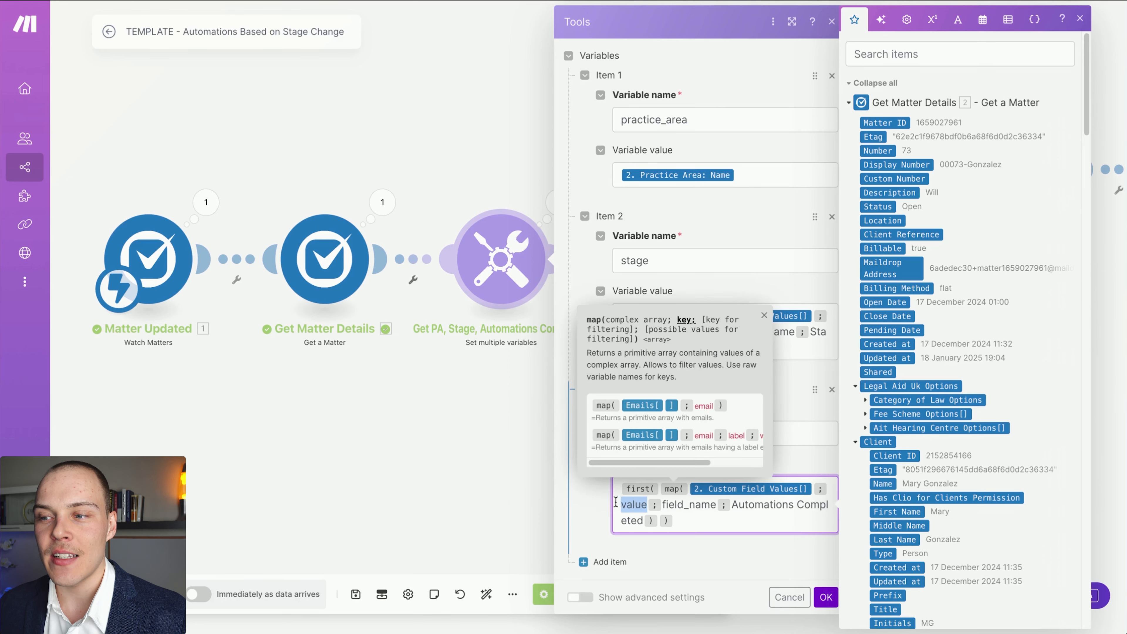
click(694, 524)
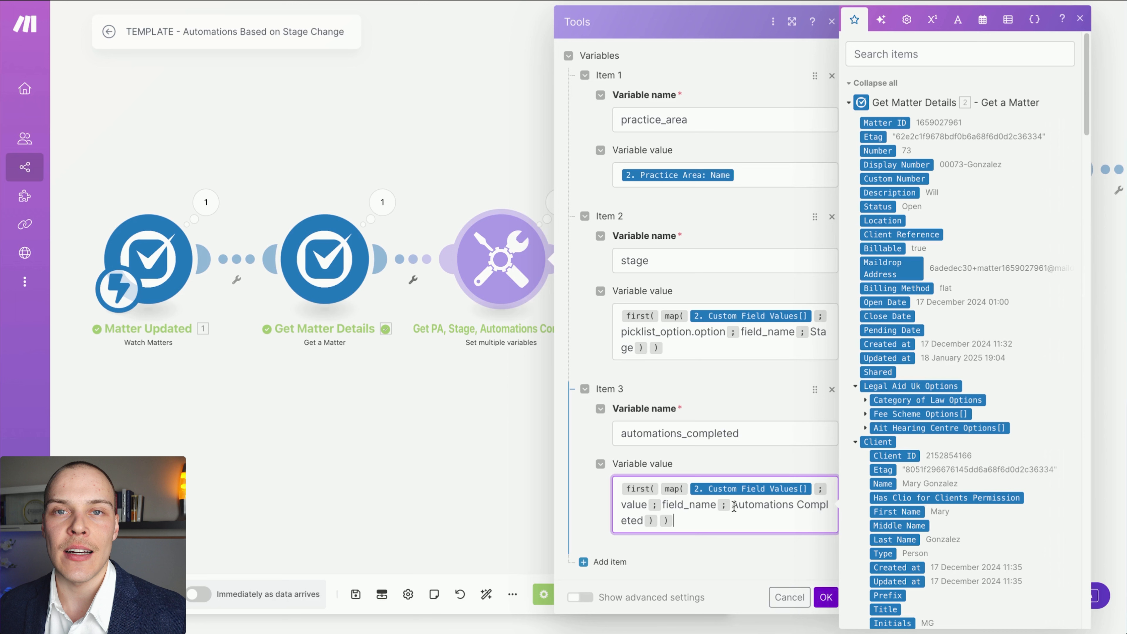
drag(648, 504, 623, 501)
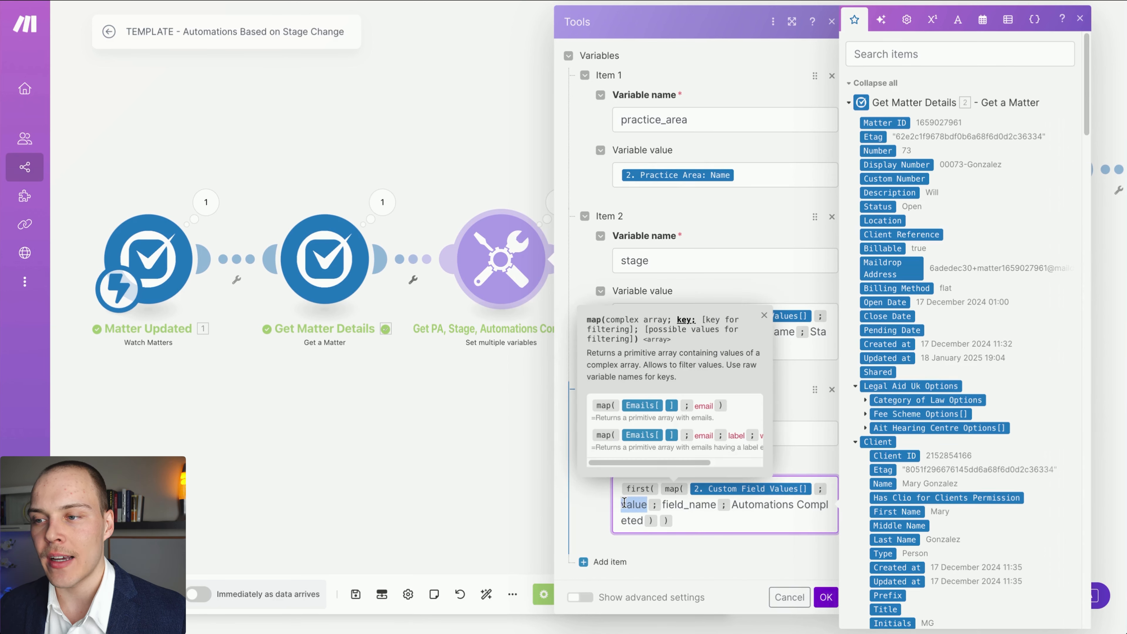
click(788, 384)
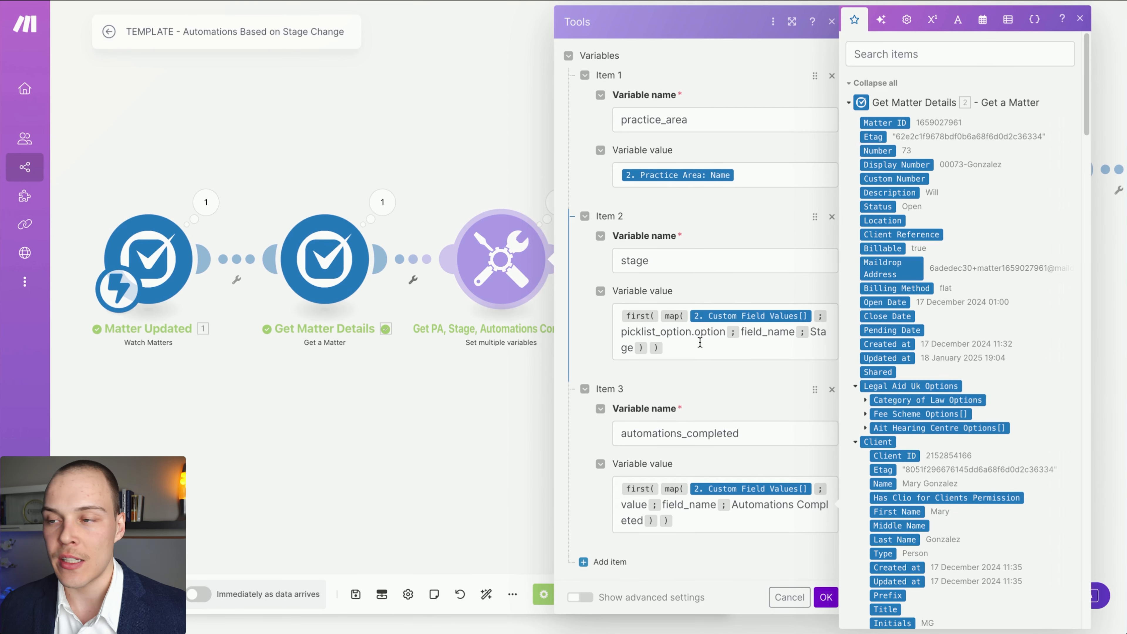
Examine the picklist_option.option key in the map formula behind the stage variable
mouse_move(627, 331)
mouse_down()
mouse_move(696, 331)
mouse_move(613, 315)
mouse_up()
click(658, 331)
click(717, 330)
click(709, 344)
click(737, 350)
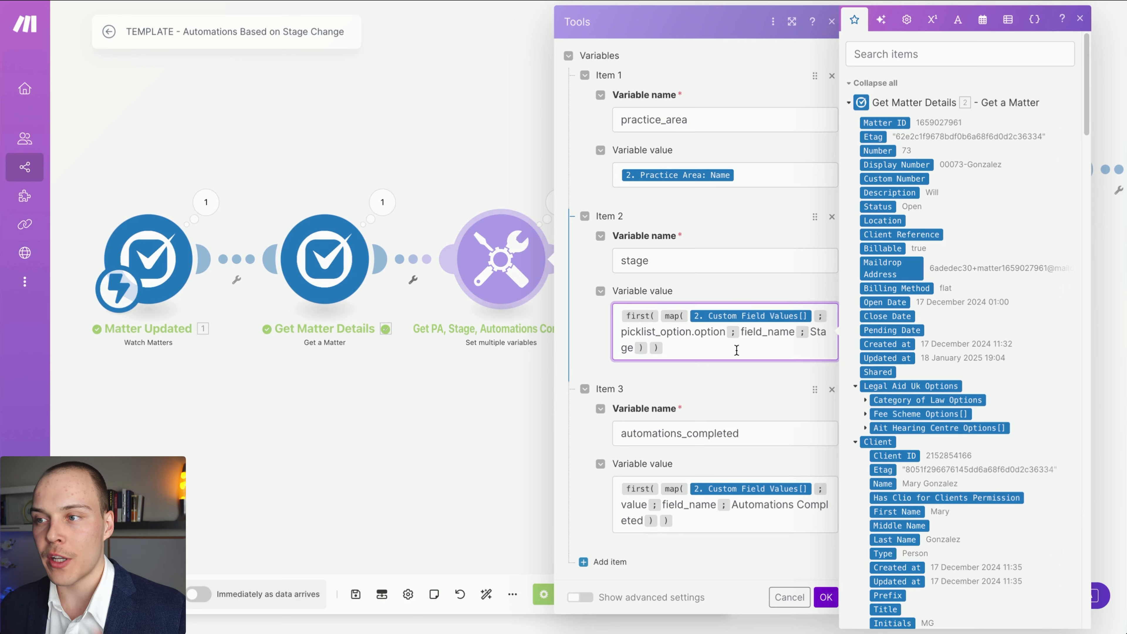
Compare the Stage and Automations Completed field_name filters in the two map formulas, and leave the module without saving changes
drag(811, 332, 640, 350)
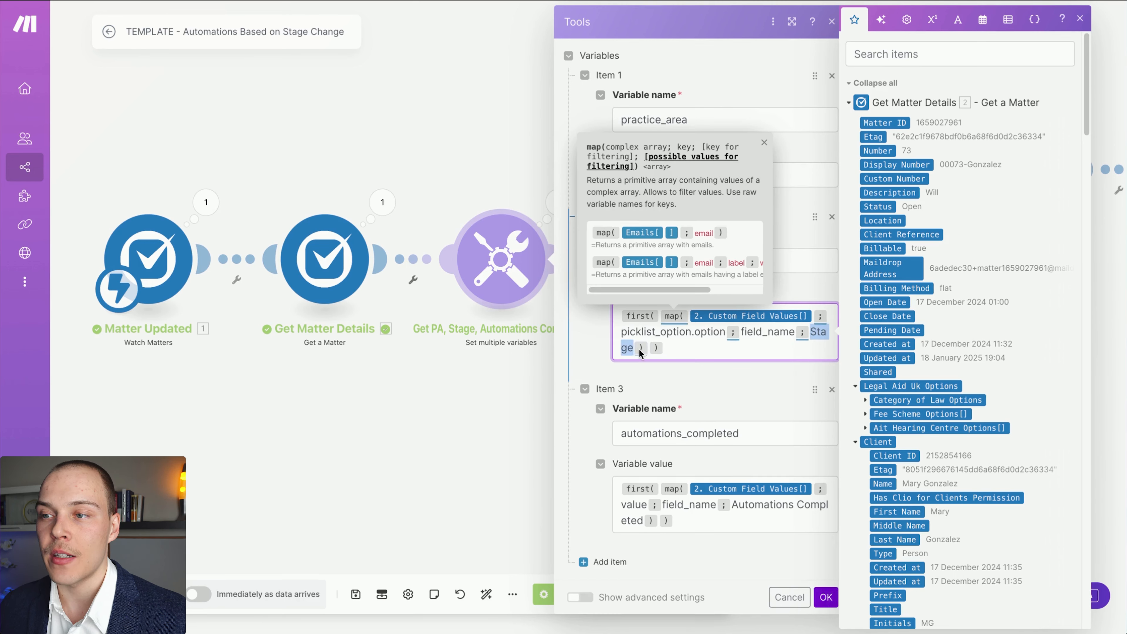
click(815, 341)
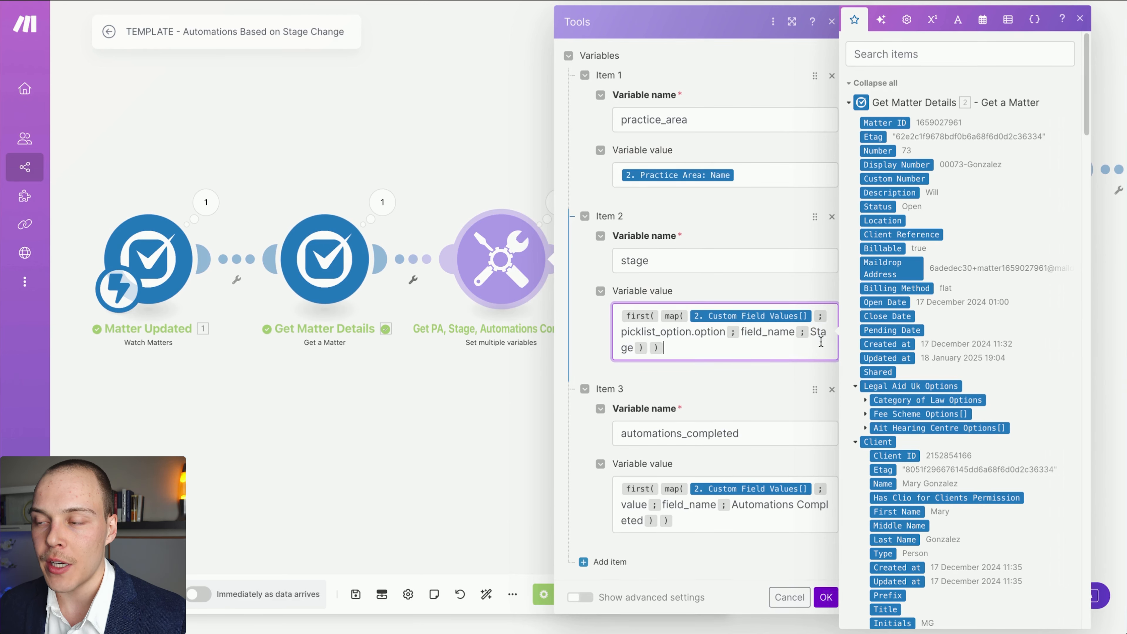
double_click(813, 331)
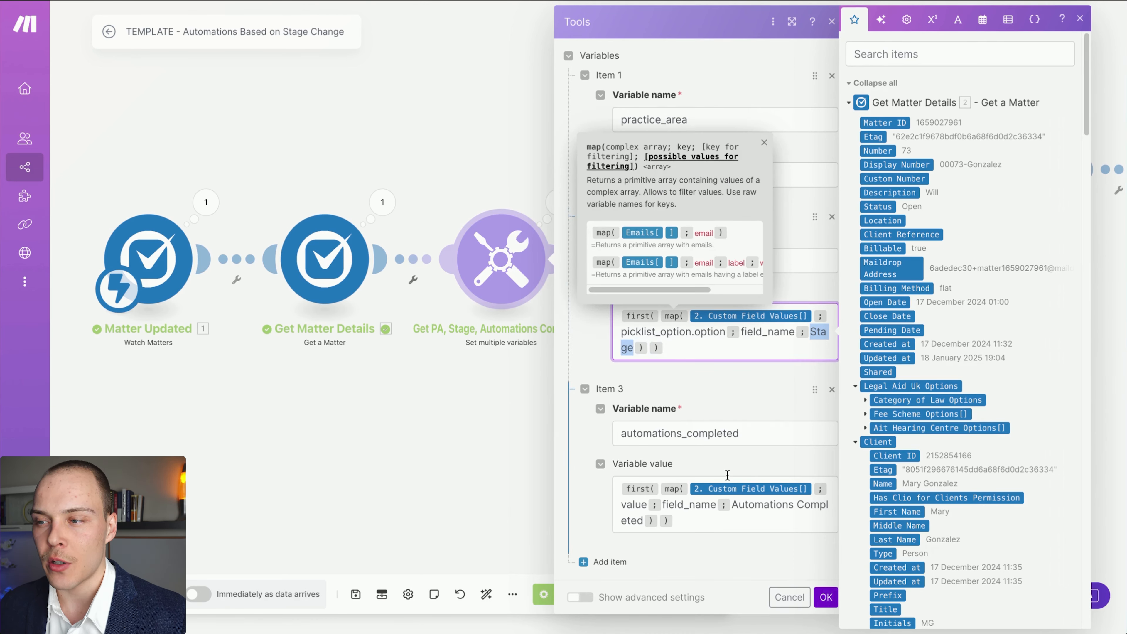
drag(733, 509, 643, 521)
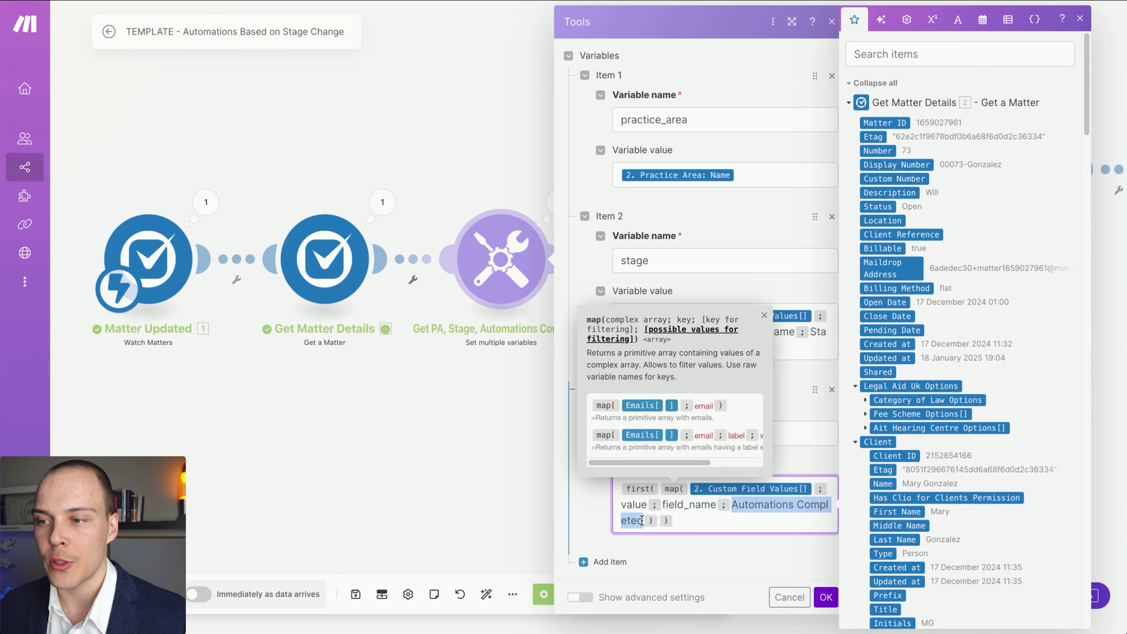
click(674, 541)
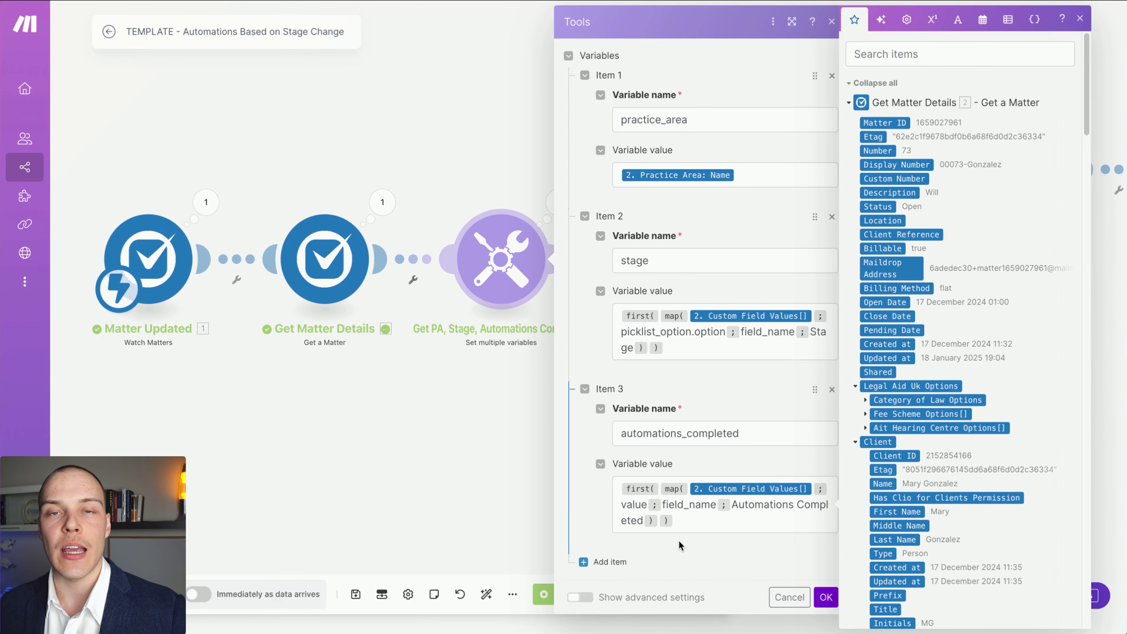
click(789, 597)
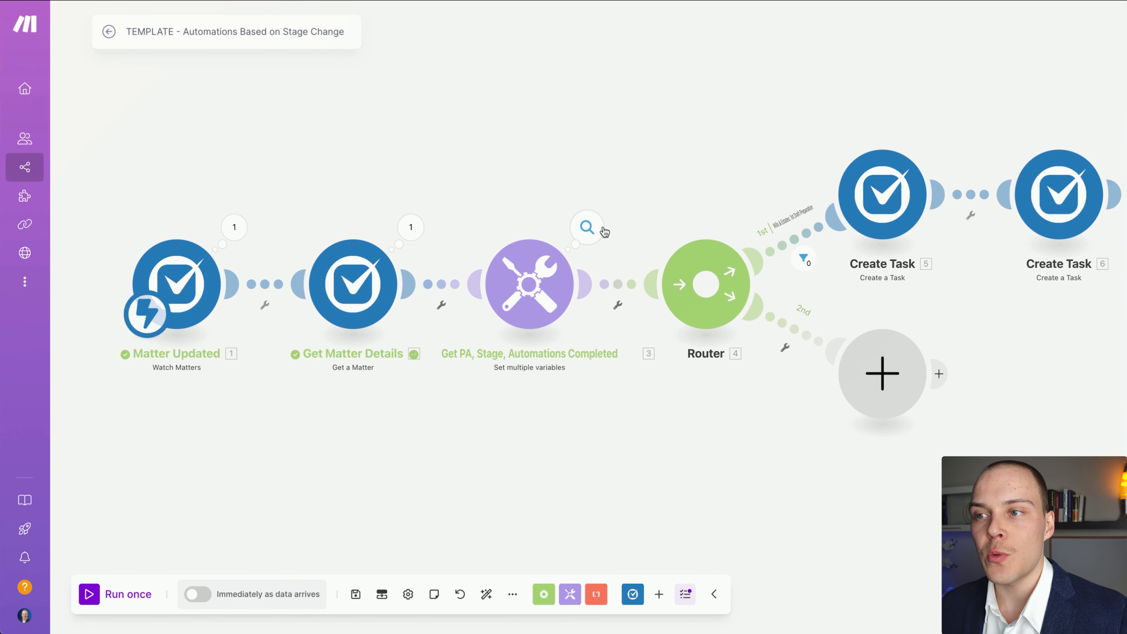
Inspect the last output bundle of the Get PA, Stage, Automations Completed module and review its three variable definitions
click(603, 231)
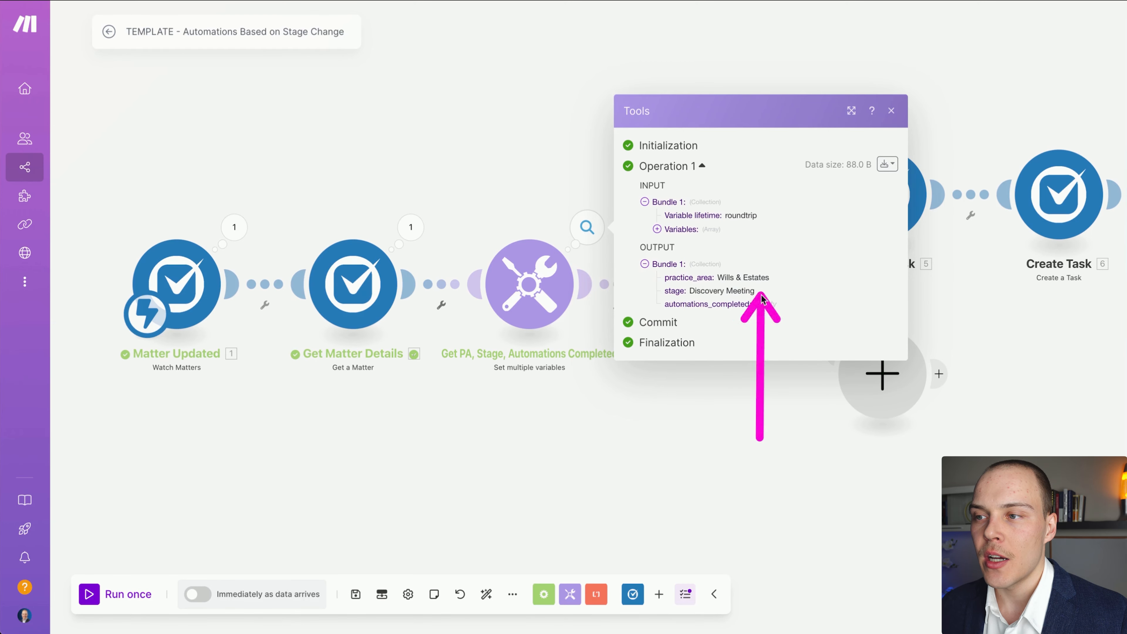
click(642, 429)
drag(727, 394, 498, 385)
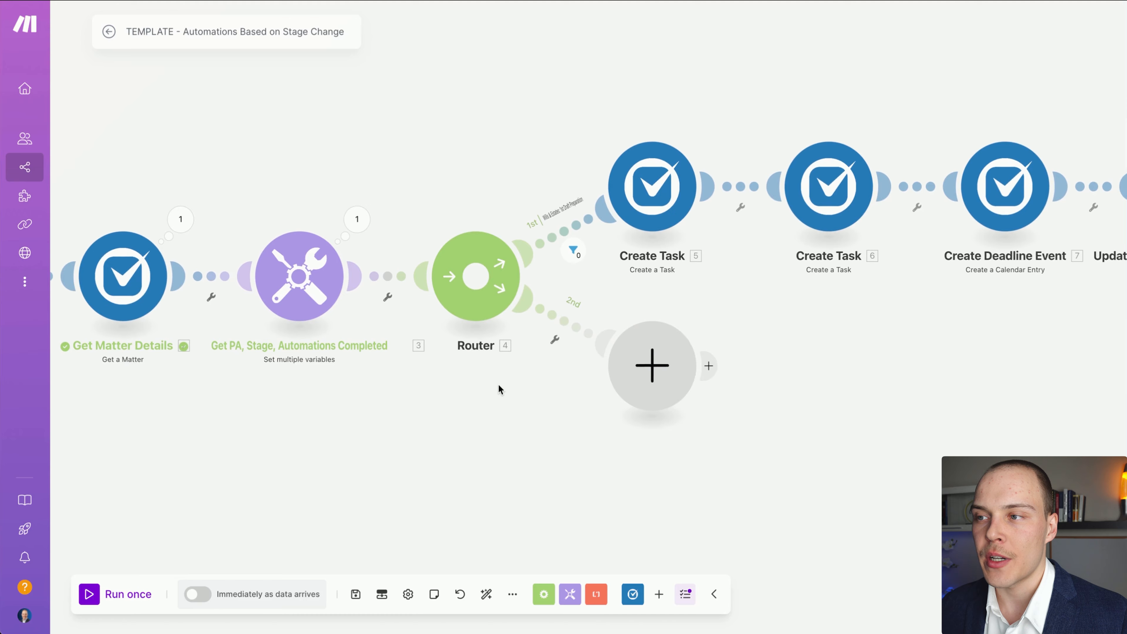
scroll(401, 370, down, 2)
mouse_move(402, 369)
mouse_down()
mouse_move(527, 370)
mouse_move(501, 370)
mouse_up()
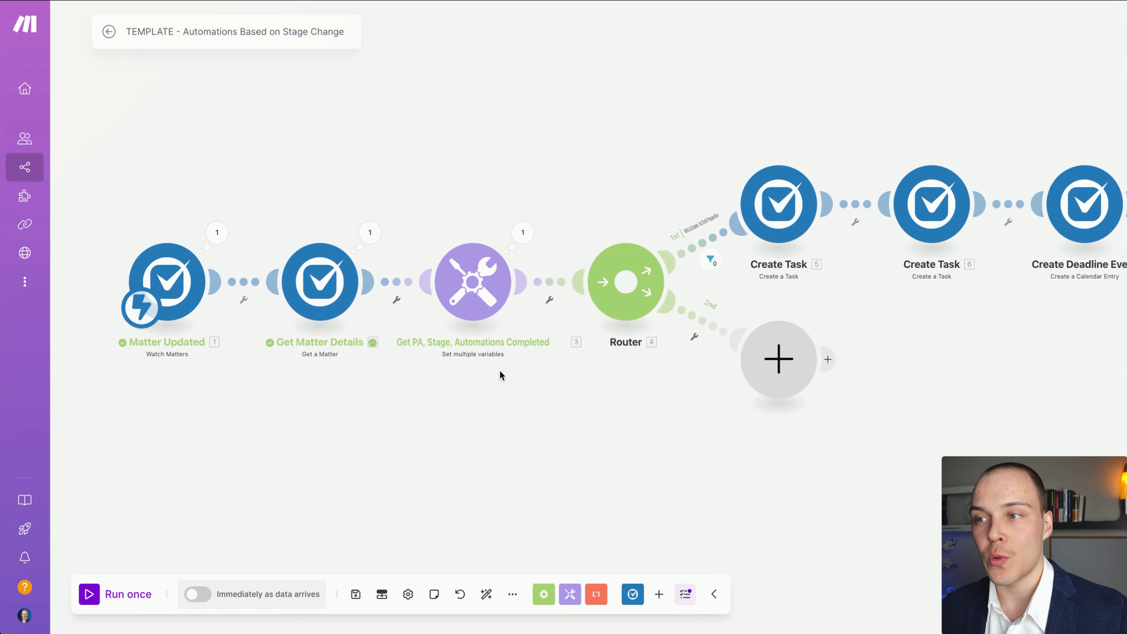
drag(620, 371, 523, 374)
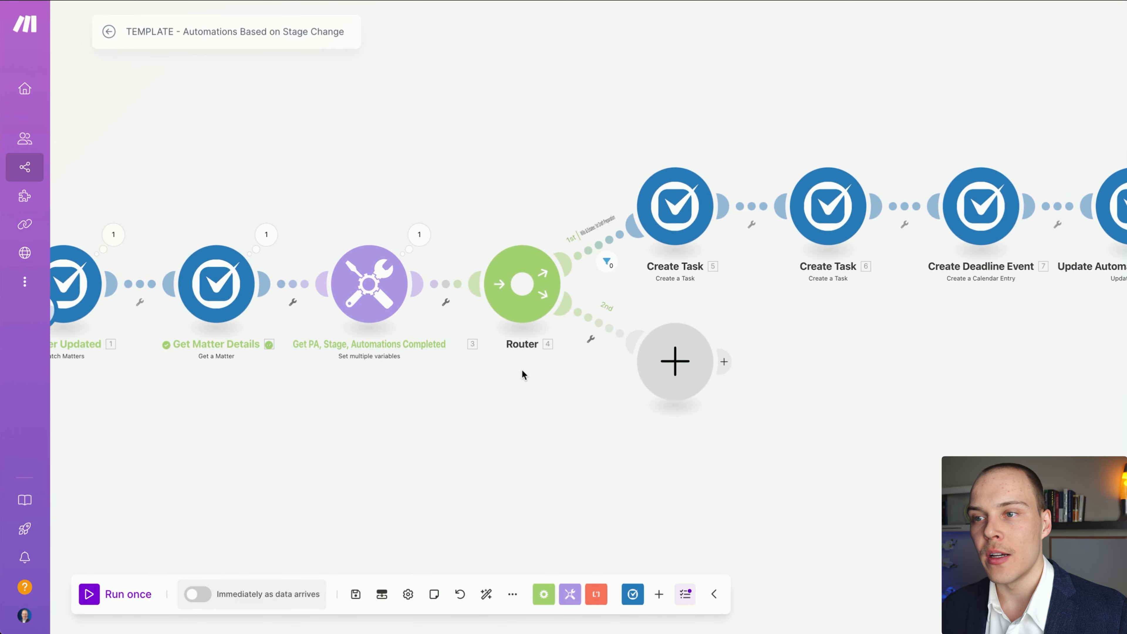
click(390, 293)
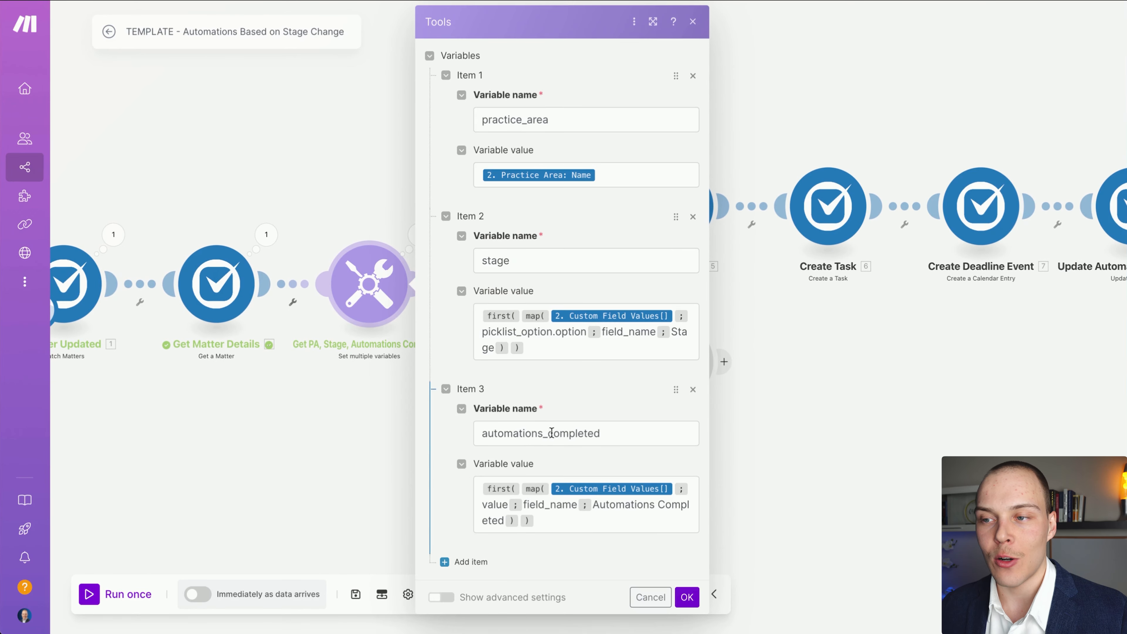
click(374, 451)
Open the filter on the router's first route and review its practice_area and stage conditions
mouse_move(503, 405)
mouse_down()
mouse_move(473, 410)
mouse_move(497, 405)
mouse_up()
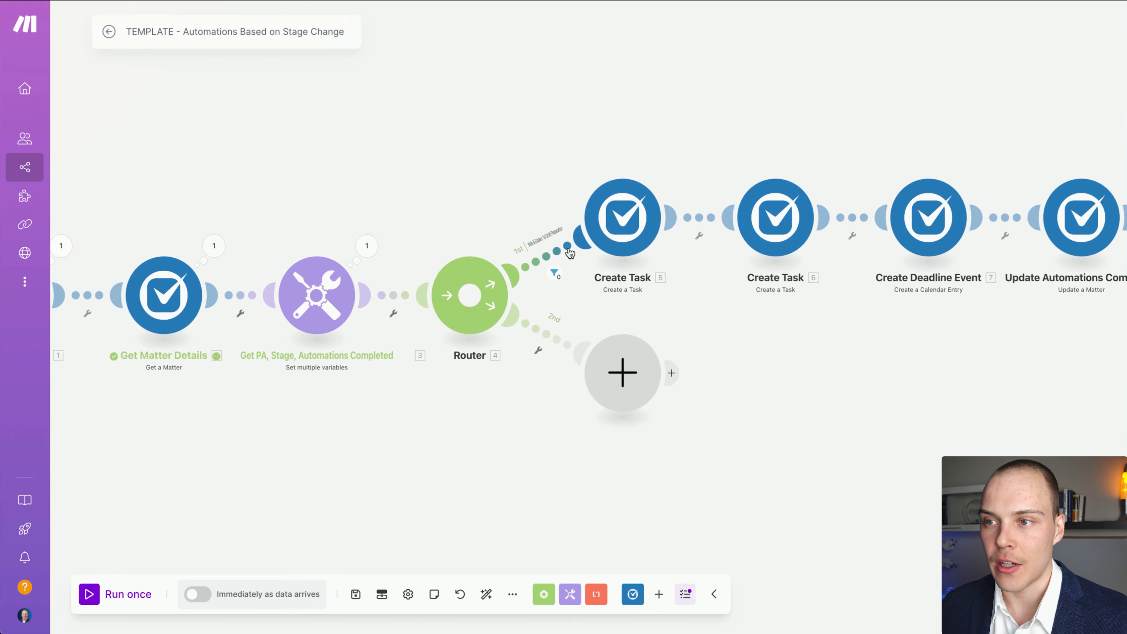
scroll(570, 253, up, 3)
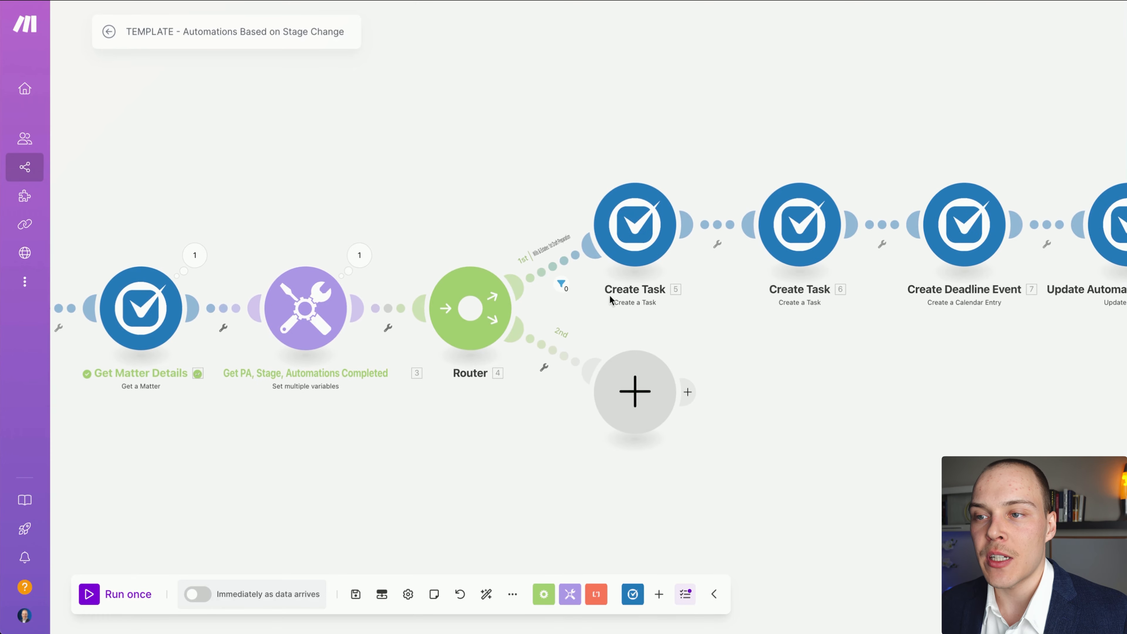
click(510, 260)
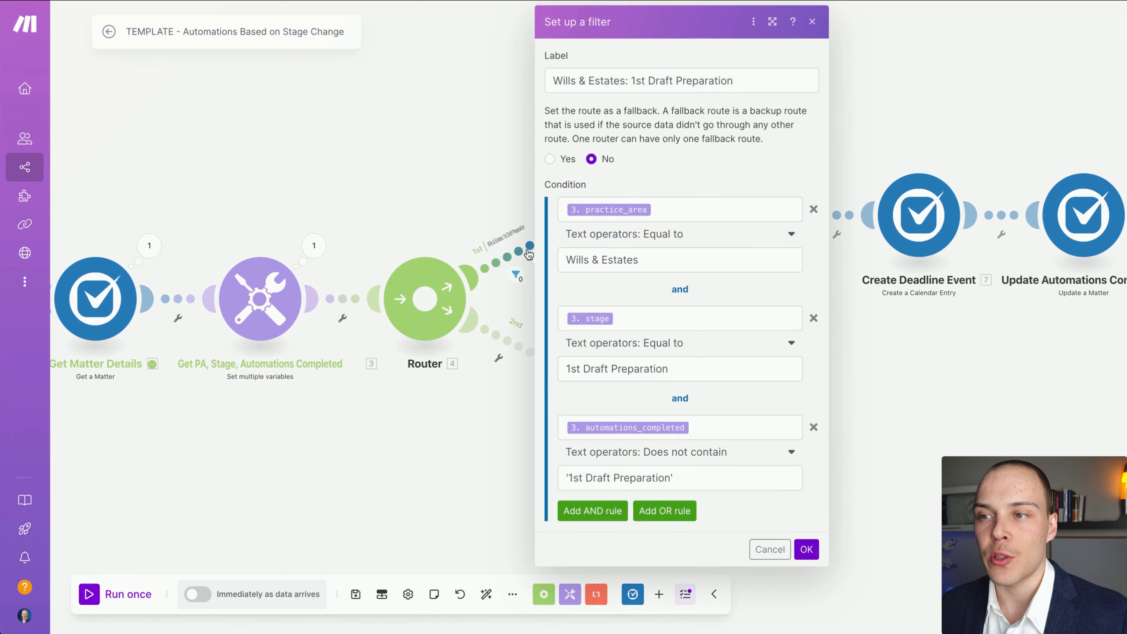
mouse_move(762, 120)
mouse_down()
mouse_move(630, 210)
mouse_move(646, 232)
mouse_move(616, 255)
mouse_move(645, 293)
mouse_move(576, 367)
mouse_move(715, 342)
mouse_move(575, 365)
mouse_move(699, 353)
mouse_move(663, 365)
mouse_up()
Switch to Clio Manage and examine the picklist options of the Stage matter custom field
key(Escape)
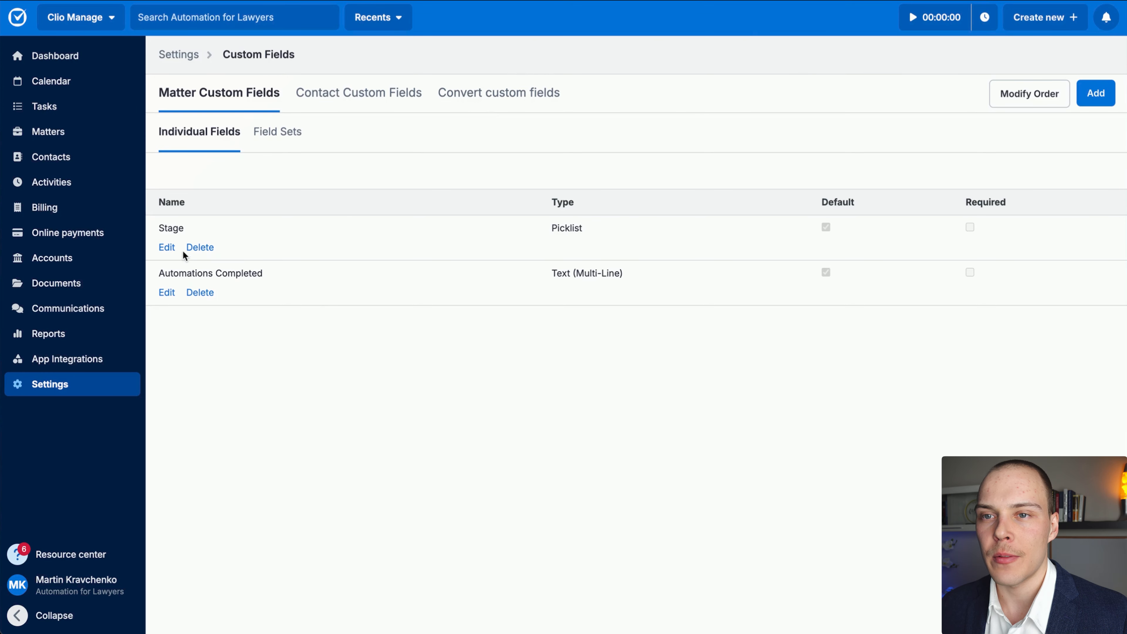
click(165, 249)
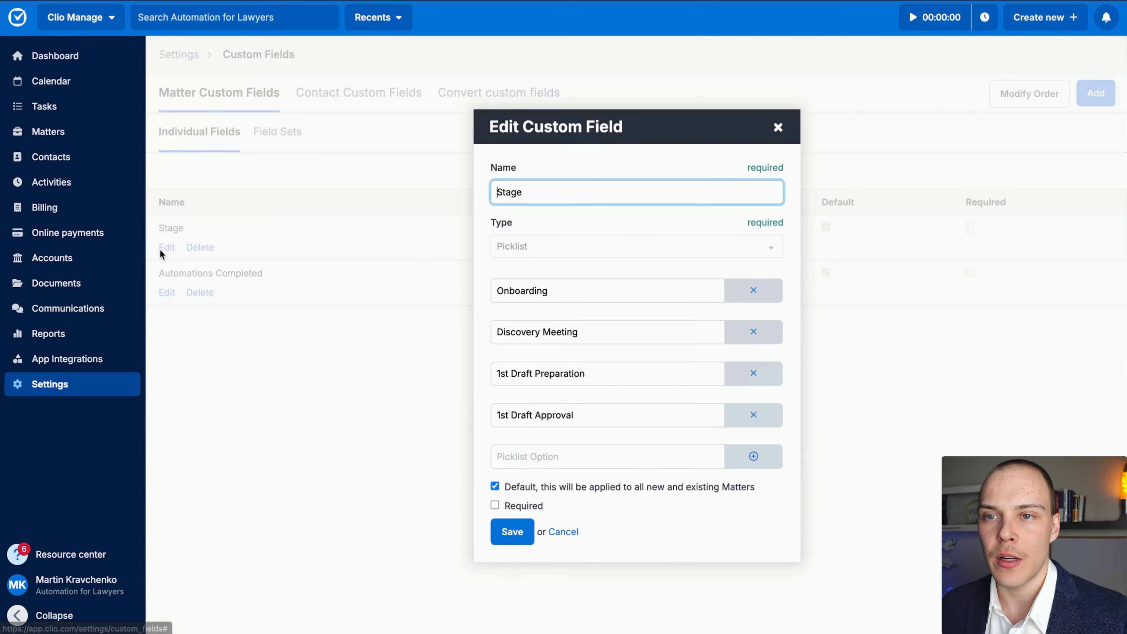
mouse_move(661, 187)
mouse_down()
mouse_move(555, 291)
mouse_move(559, 413)
mouse_up()
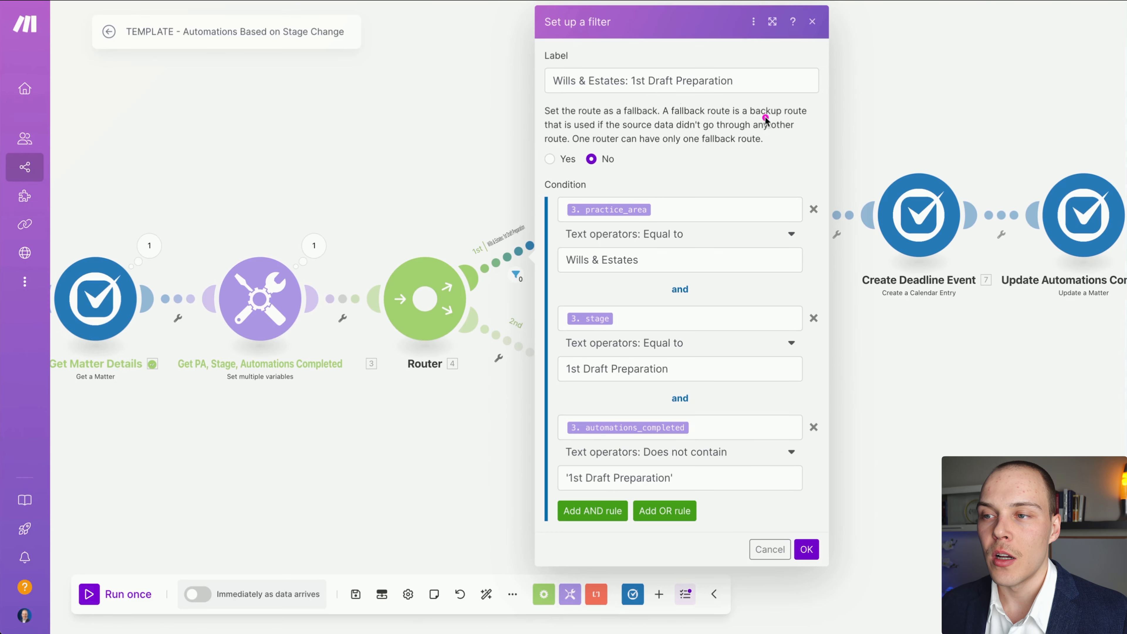
Switch back to Make and examine the route filter's stage and automations_completed conditions, closing the filter without changes
mouse_move(765, 116)
mouse_down()
mouse_move(570, 381)
mouse_move(681, 355)
mouse_up()
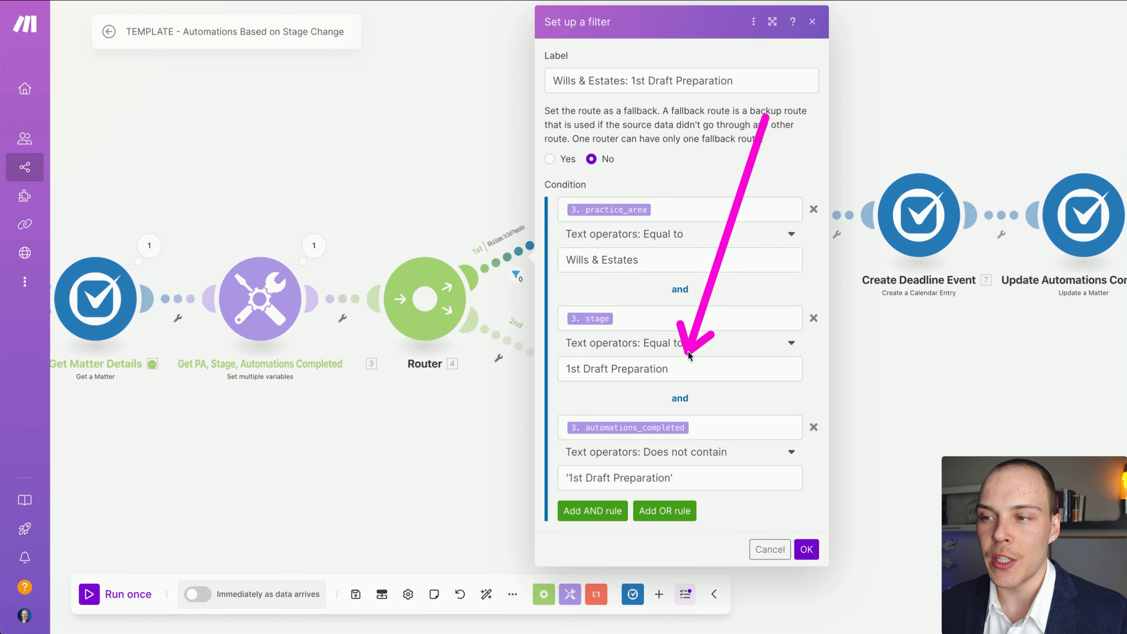
mouse_move(740, 174)
mouse_down()
mouse_move(634, 410)
mouse_move(577, 429)
mouse_move(630, 464)
mouse_move(645, 462)
mouse_move(643, 430)
mouse_move(659, 444)
mouse_move(703, 447)
mouse_move(570, 482)
mouse_move(673, 468)
mouse_up()
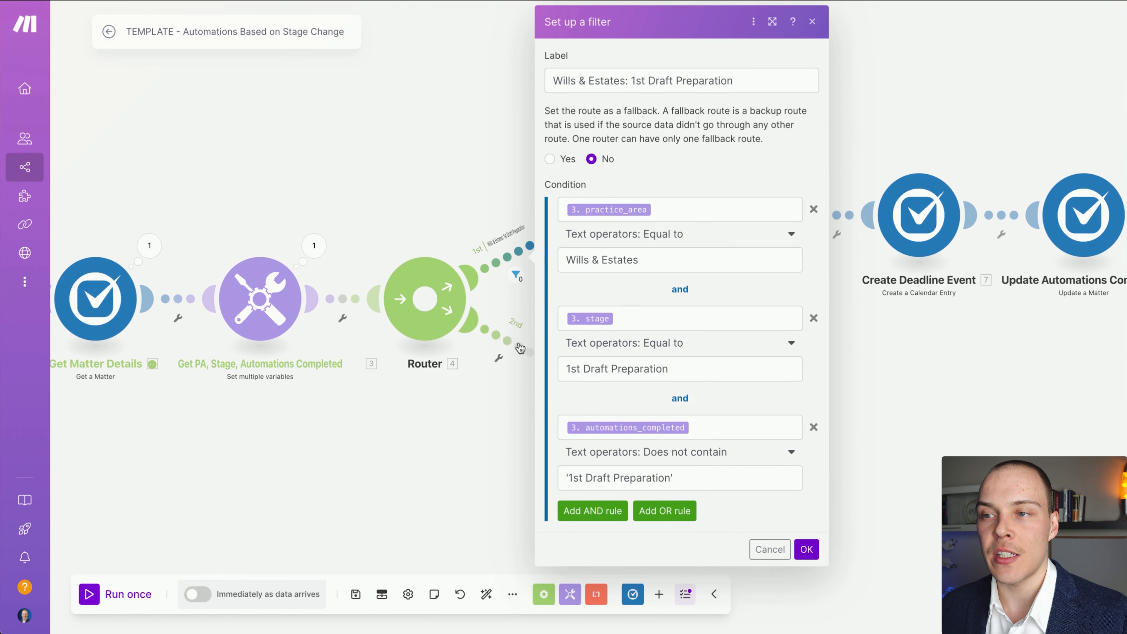
drag(508, 313, 453, 326)
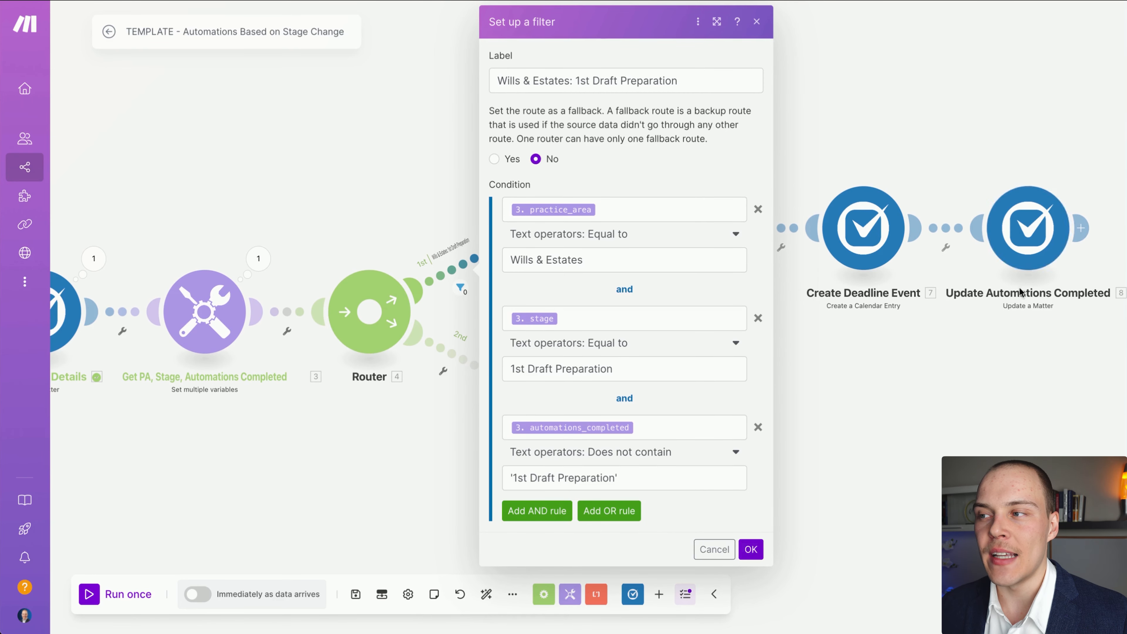
drag(675, 184, 605, 466)
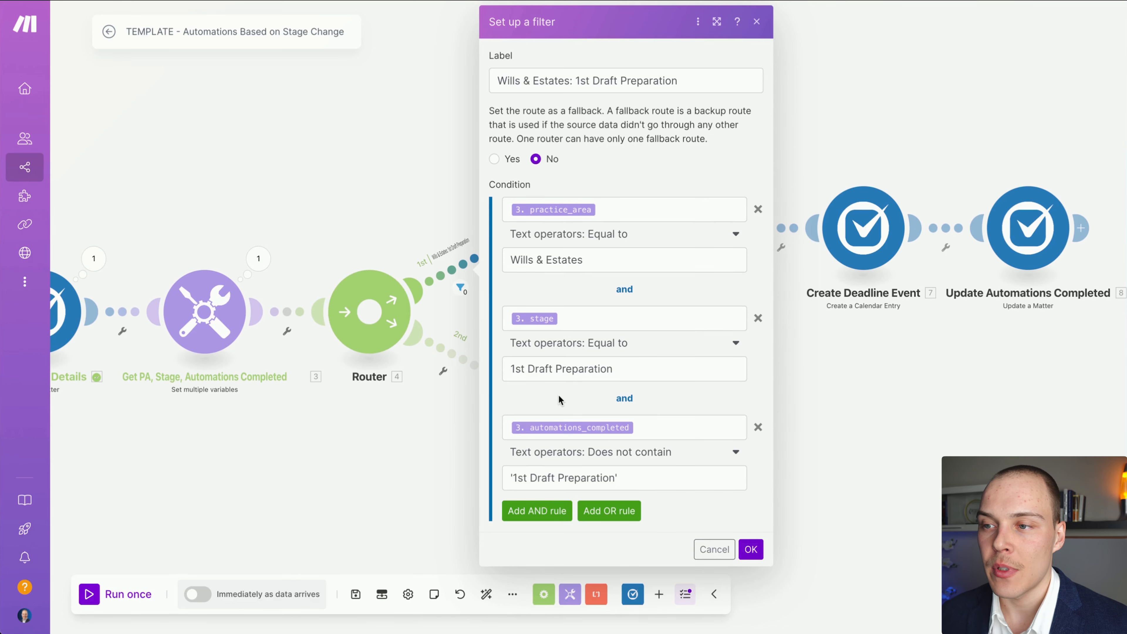
mouse_move(639, 262)
mouse_down()
mouse_move(533, 471)
mouse_move(641, 466)
mouse_move(517, 464)
mouse_move(614, 469)
mouse_up()
mouse_move(647, 244)
mouse_down()
mouse_move(612, 352)
mouse_move(499, 461)
mouse_move(619, 468)
mouse_move(549, 471)
mouse_move(592, 473)
mouse_up()
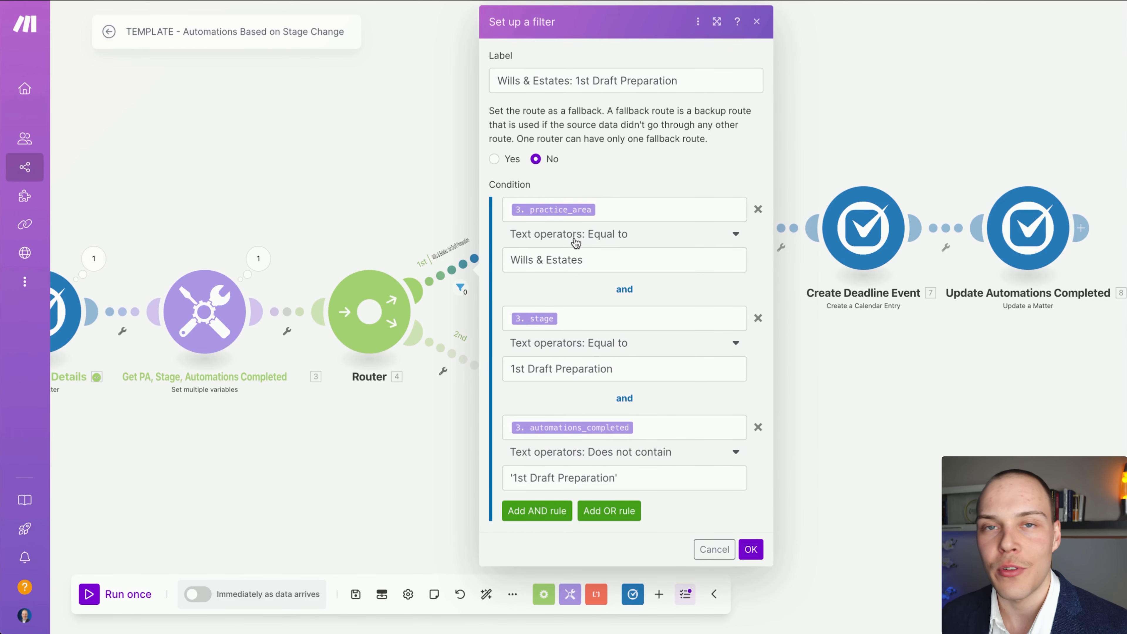
mouse_move(628, 176)
mouse_down()
mouse_move(541, 434)
mouse_move(490, 442)
mouse_move(623, 466)
mouse_move(559, 466)
mouse_move(616, 464)
mouse_up()
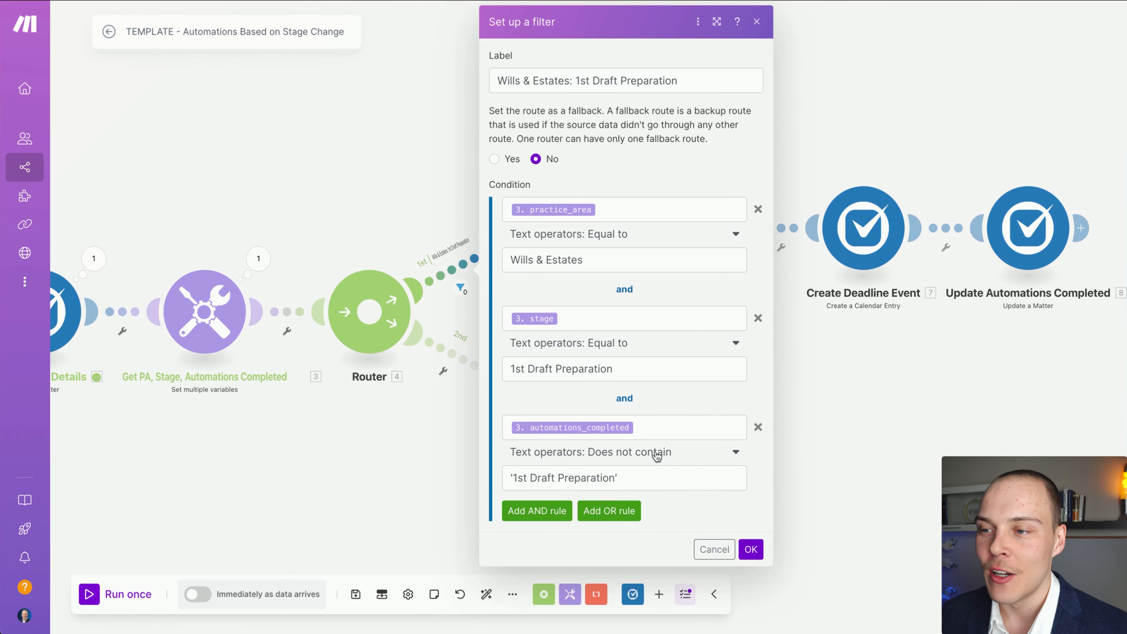
click(714, 549)
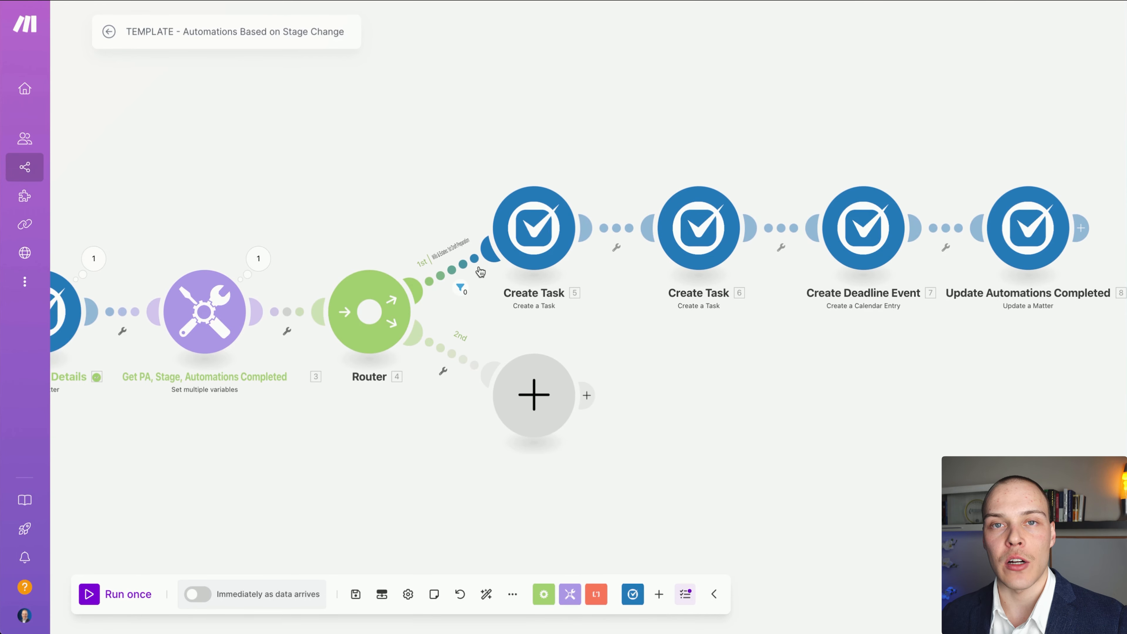
click(460, 287)
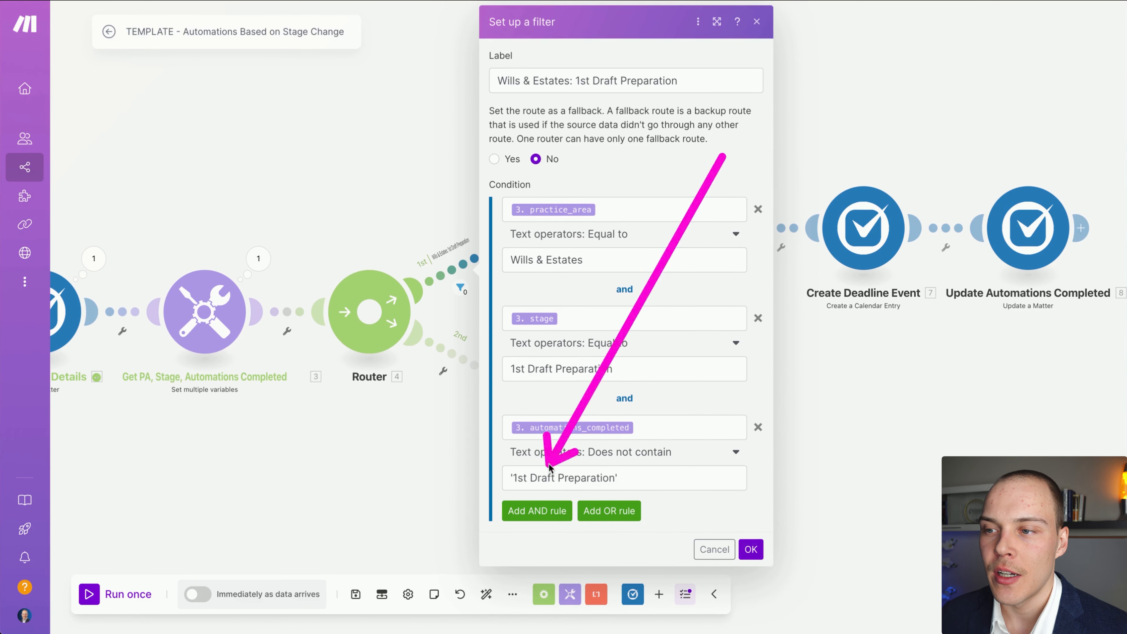
click(713, 549)
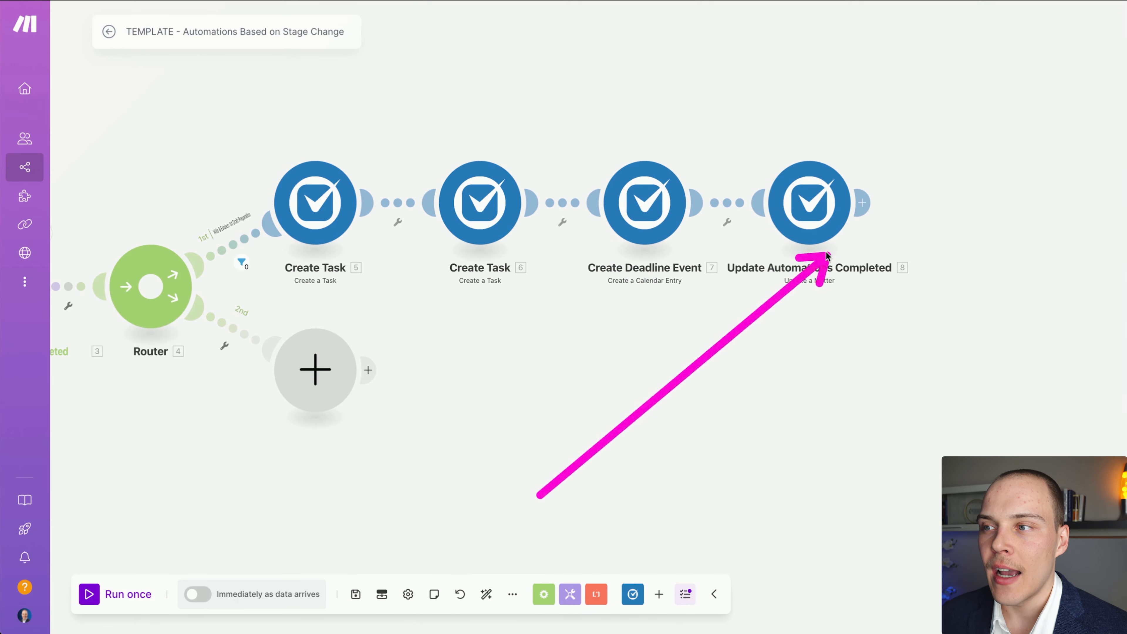
Open the first Create Task module on the router's first route and review its assignee type, user, name and description settings
drag(479, 311, 641, 345)
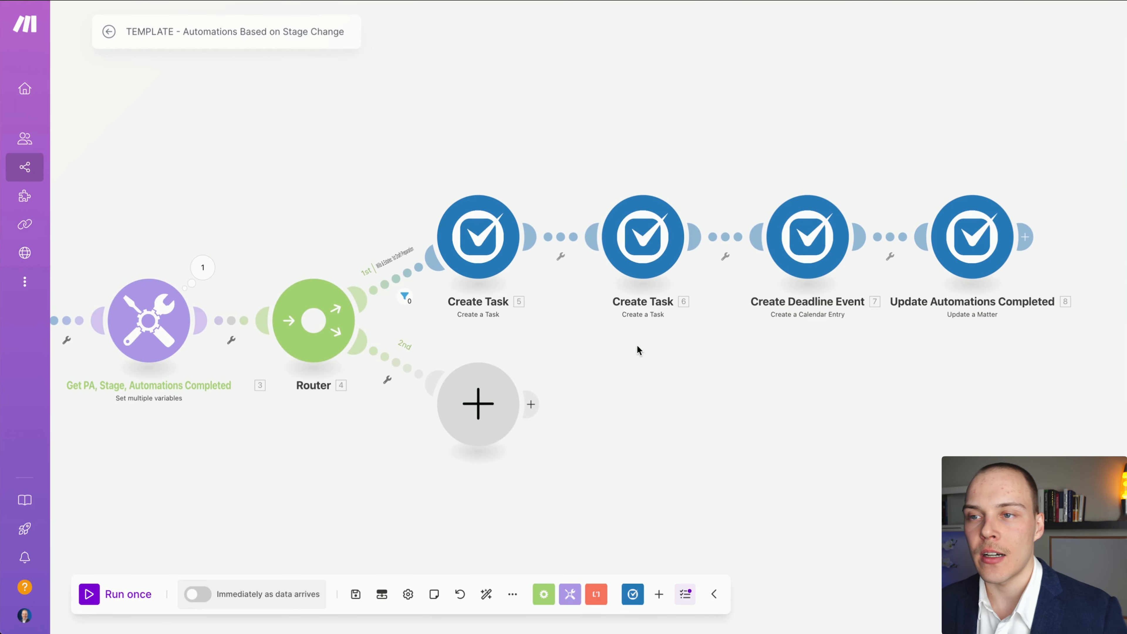
click(493, 246)
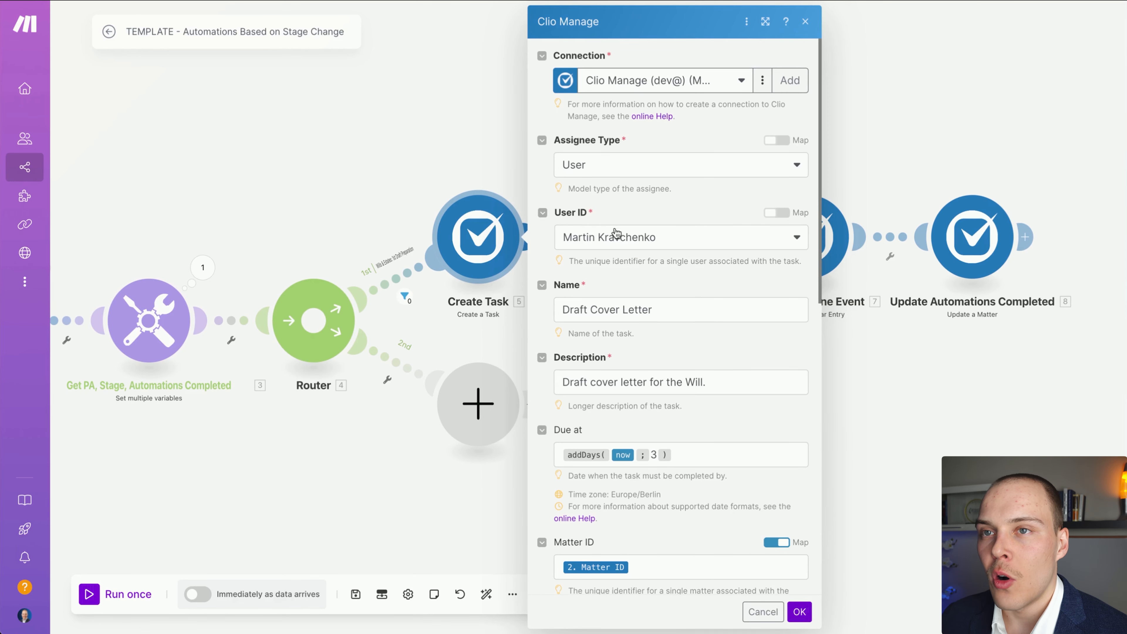
scroll(610, 293, down, 1)
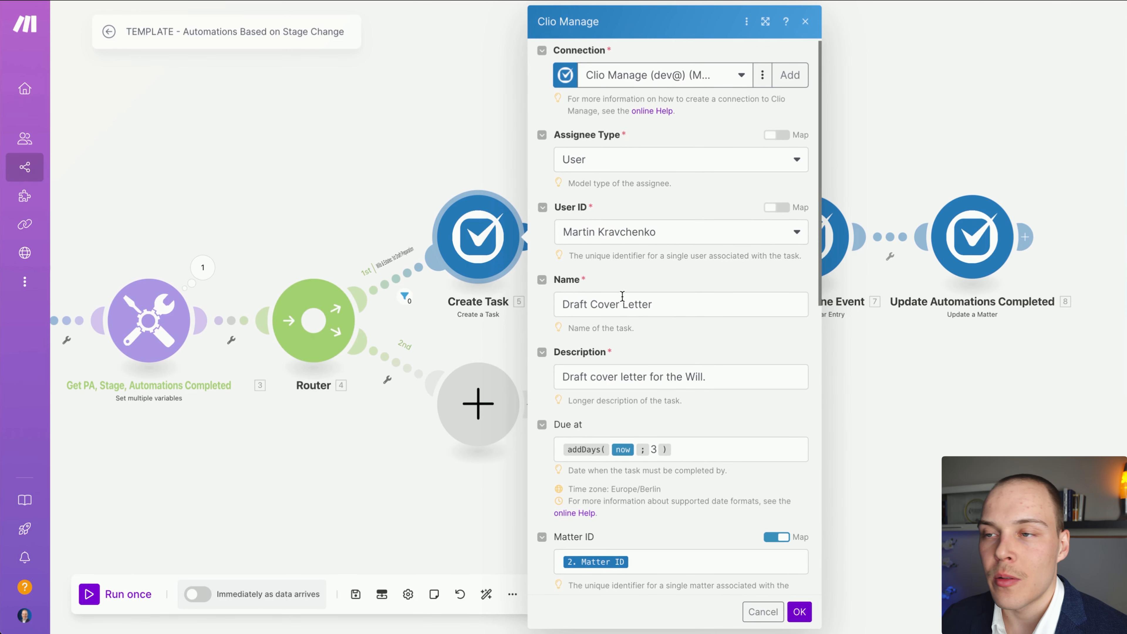
scroll(701, 315, down, 2)
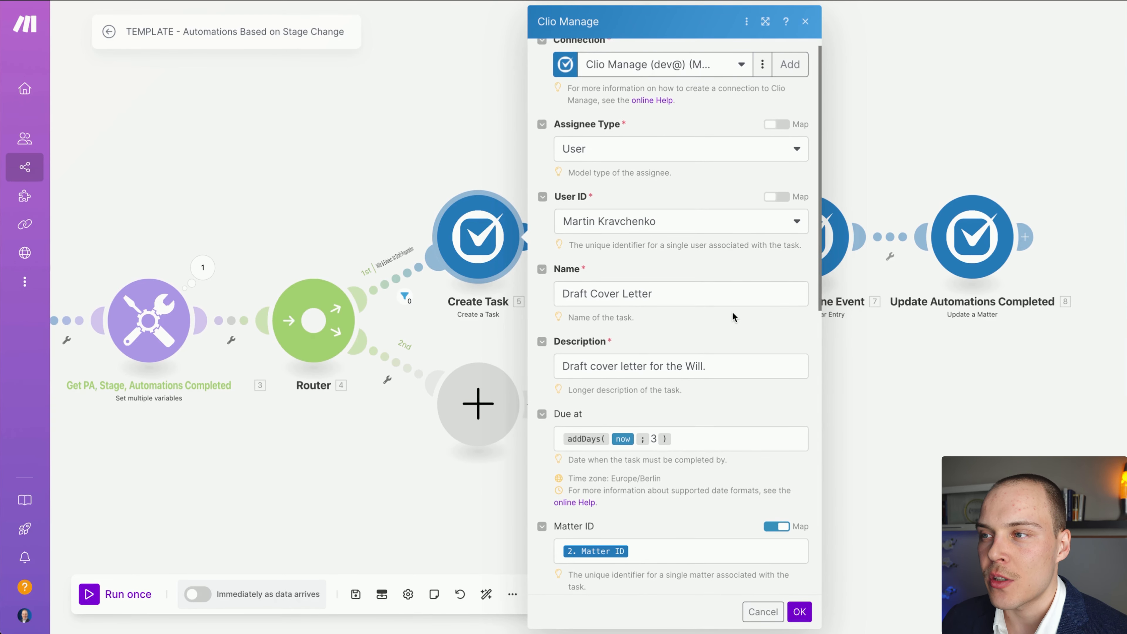
scroll(730, 317, down, 1)
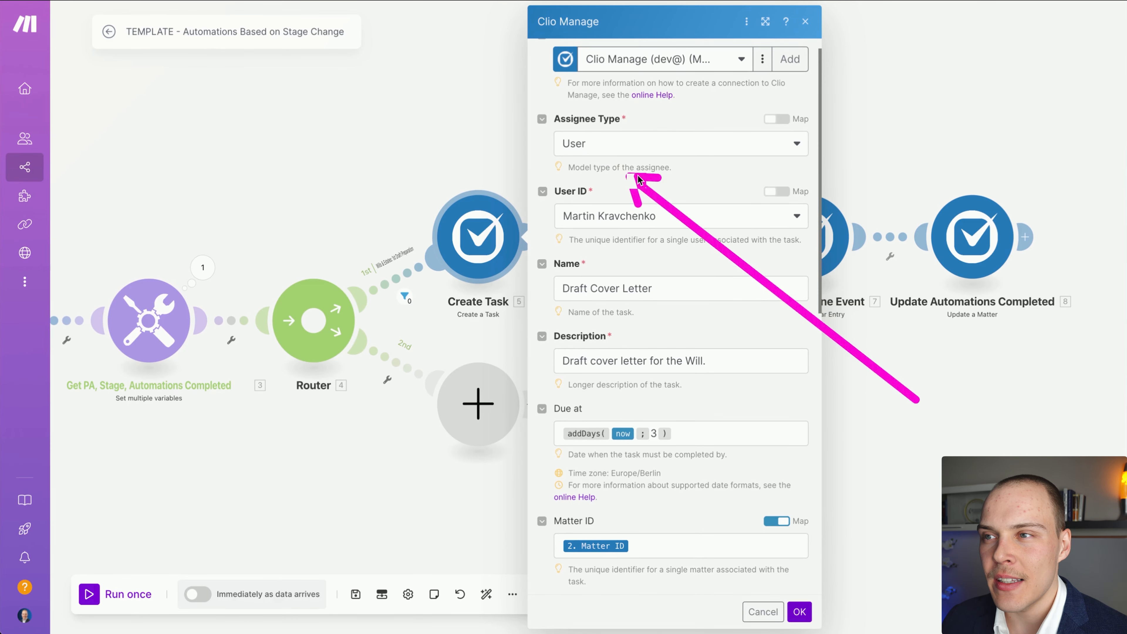
mouse_move(639, 178)
mouse_down()
mouse_move(621, 156)
mouse_move(610, 302)
mouse_move(728, 289)
mouse_move(617, 222)
mouse_move(607, 239)
mouse_up()
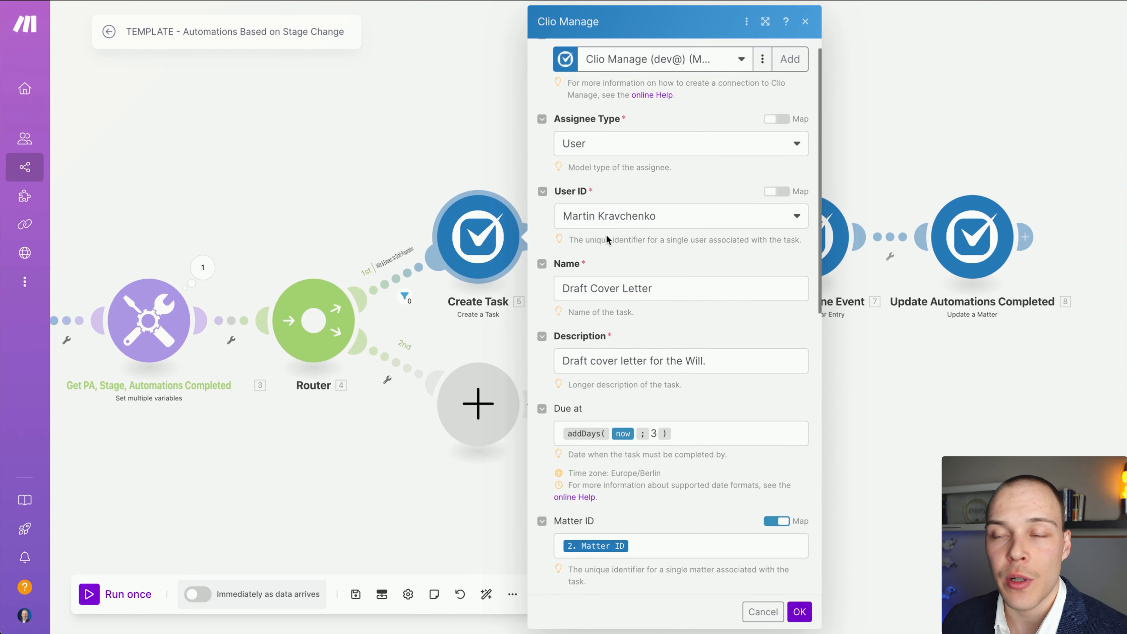
drag(760, 379, 631, 248)
scroll(694, 322, down, 3)
mouse_move(851, 317)
mouse_down()
mouse_move(656, 280)
mouse_move(629, 245)
mouse_move(604, 296)
mouse_move(695, 284)
mouse_up()
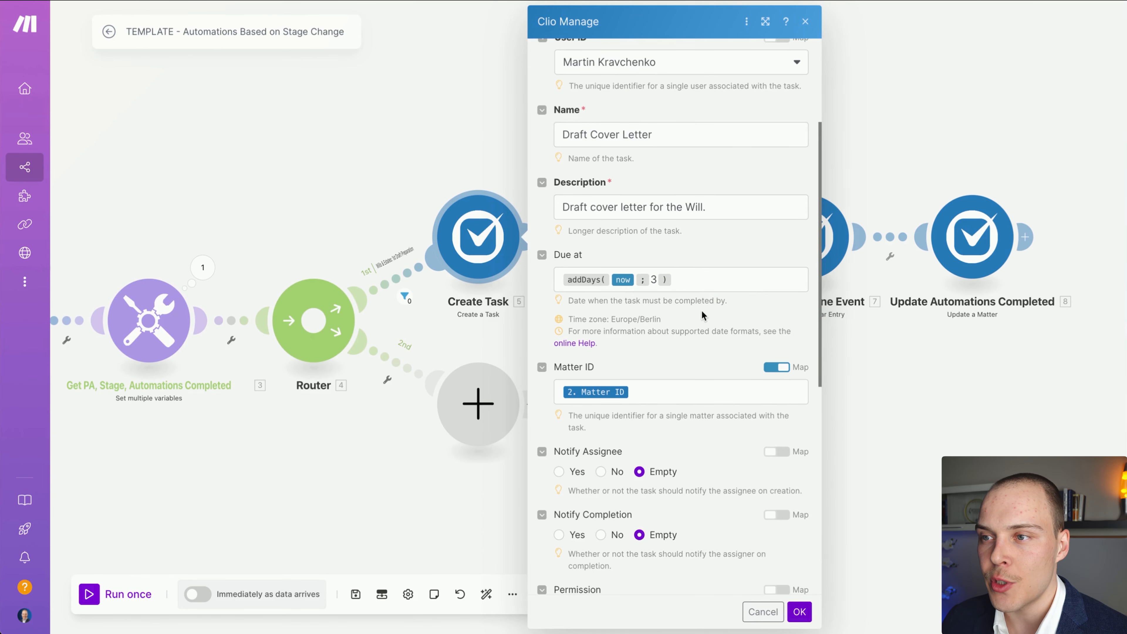
Examine the first Create Task module's settings from the due date formula through Time Estimated, and close it without saving
scroll(702, 312, down, 1)
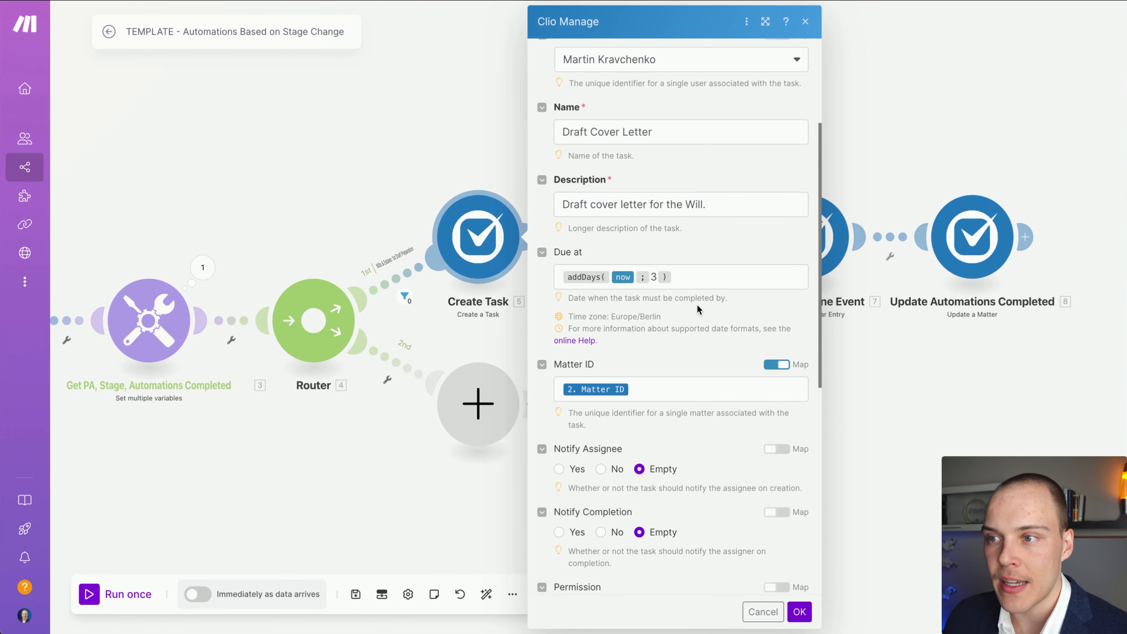
scroll(697, 304, down, 3)
drag(895, 288, 619, 351)
scroll(649, 342, down, 5)
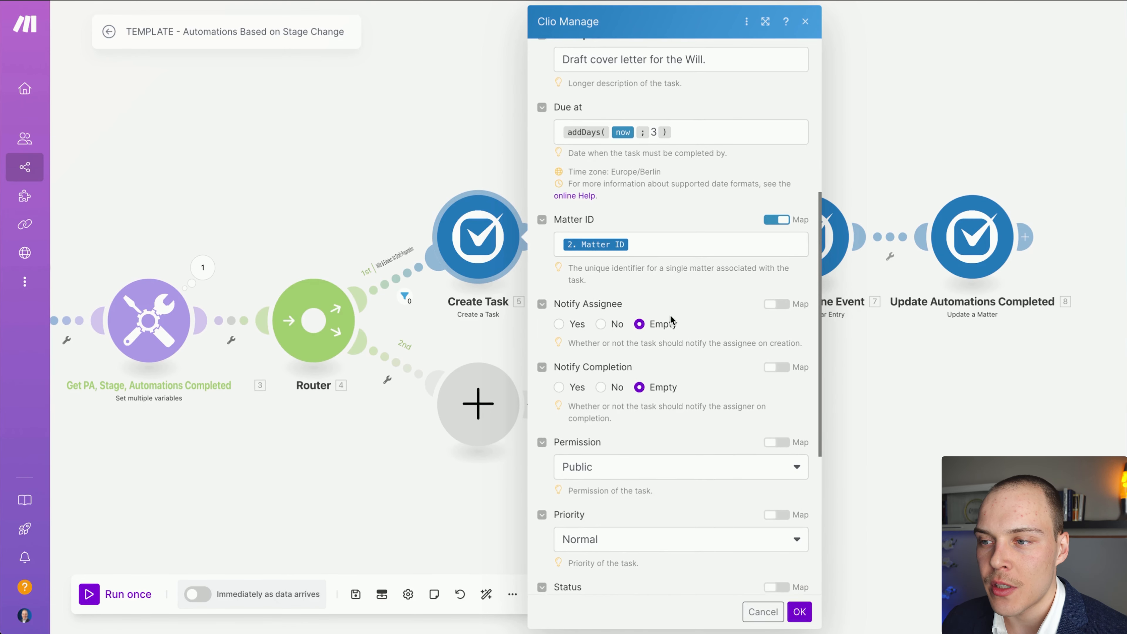
scroll(666, 319, down, 10)
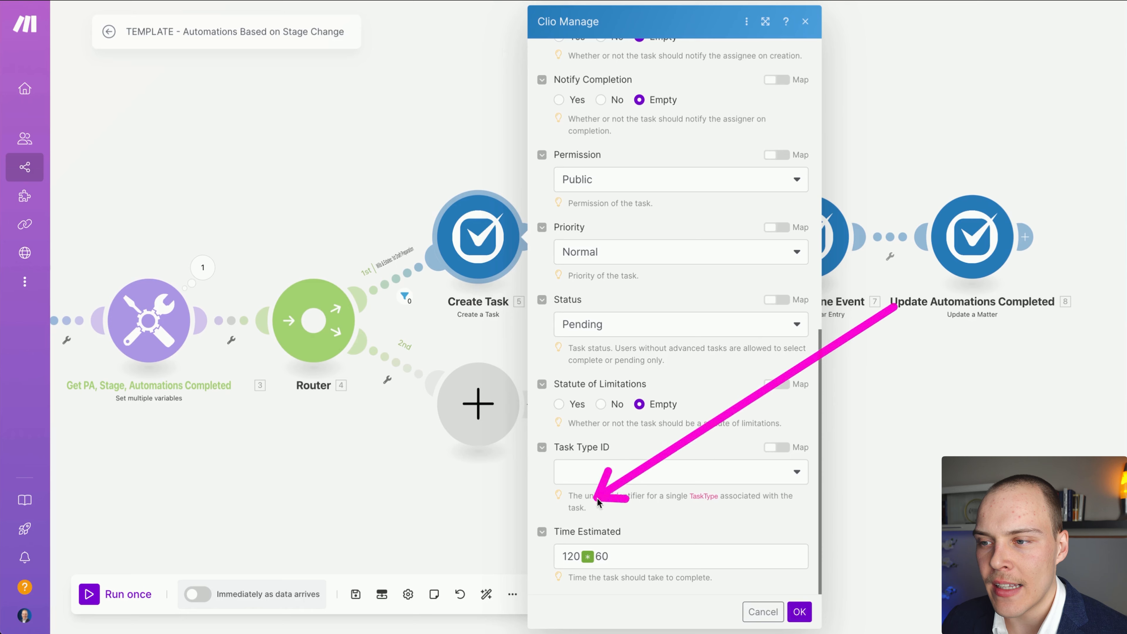
key(BackSpace)
key(BackSpace)
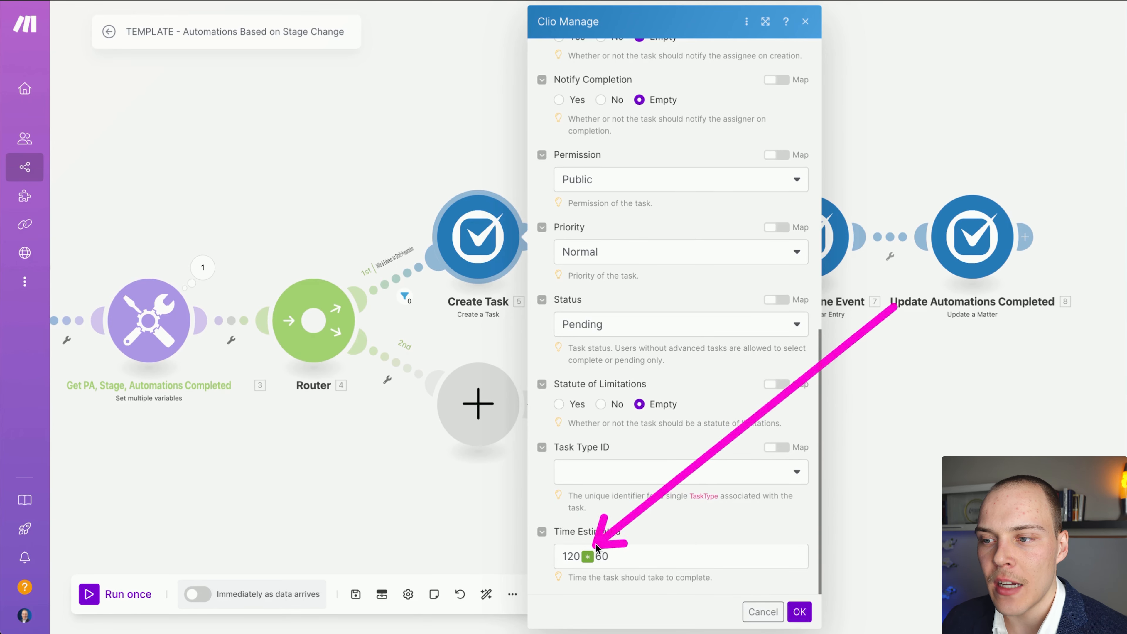
text(60)
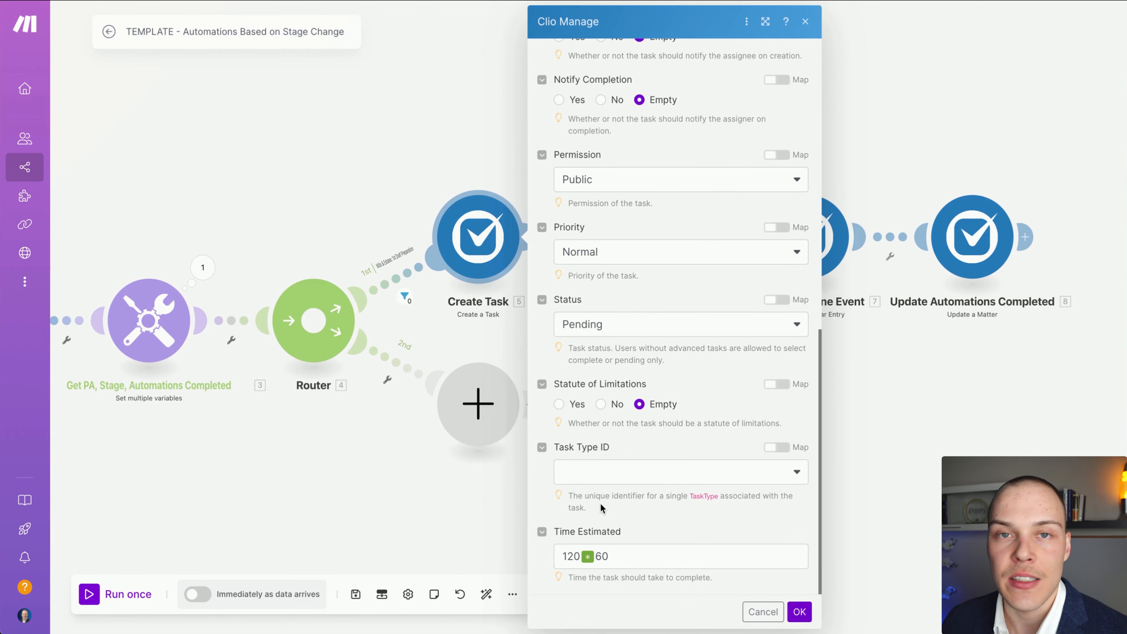
click(767, 611)
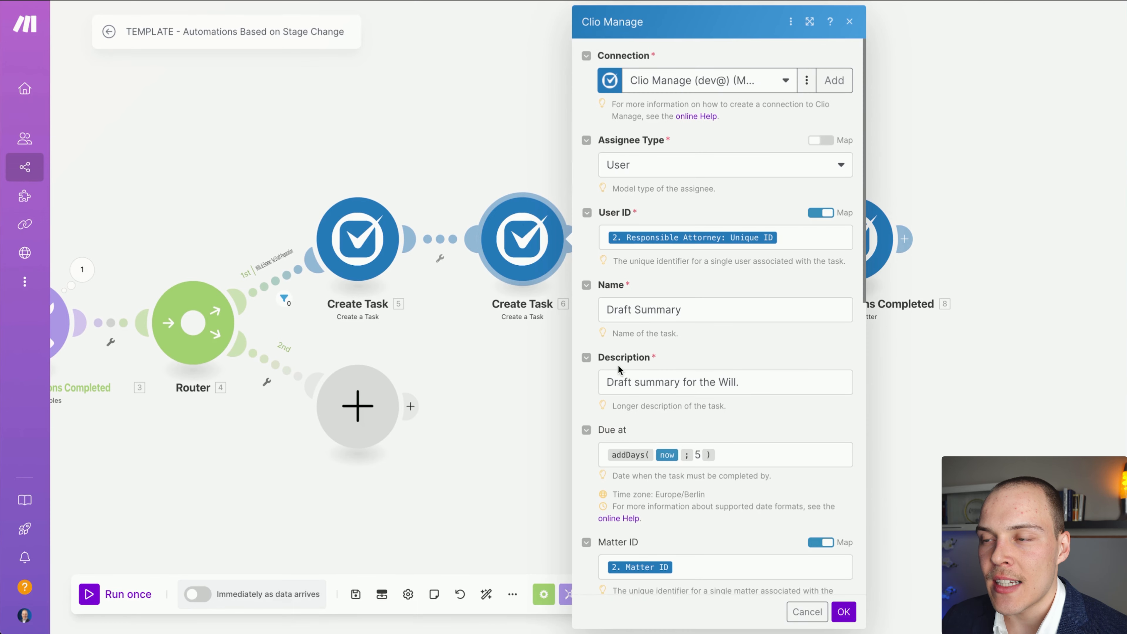
Review the second Create Task module's settings, including its mapped User ID, name and due date formula, and close it without saving
scroll(718, 373, down, 1)
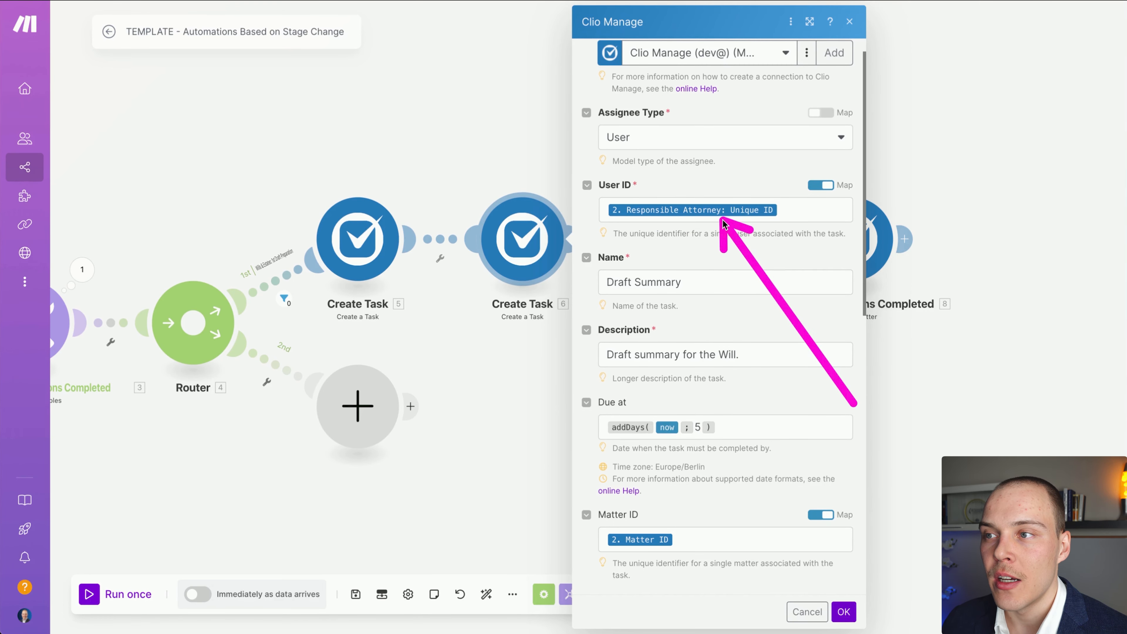
scroll(747, 300, down, 4)
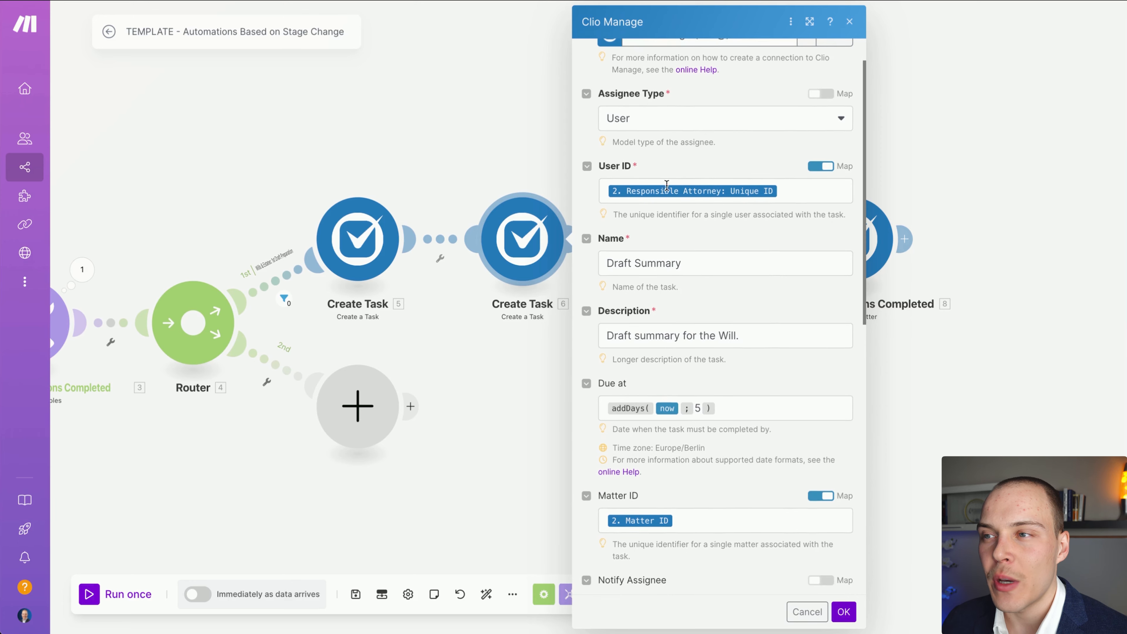
right_click(785, 496)
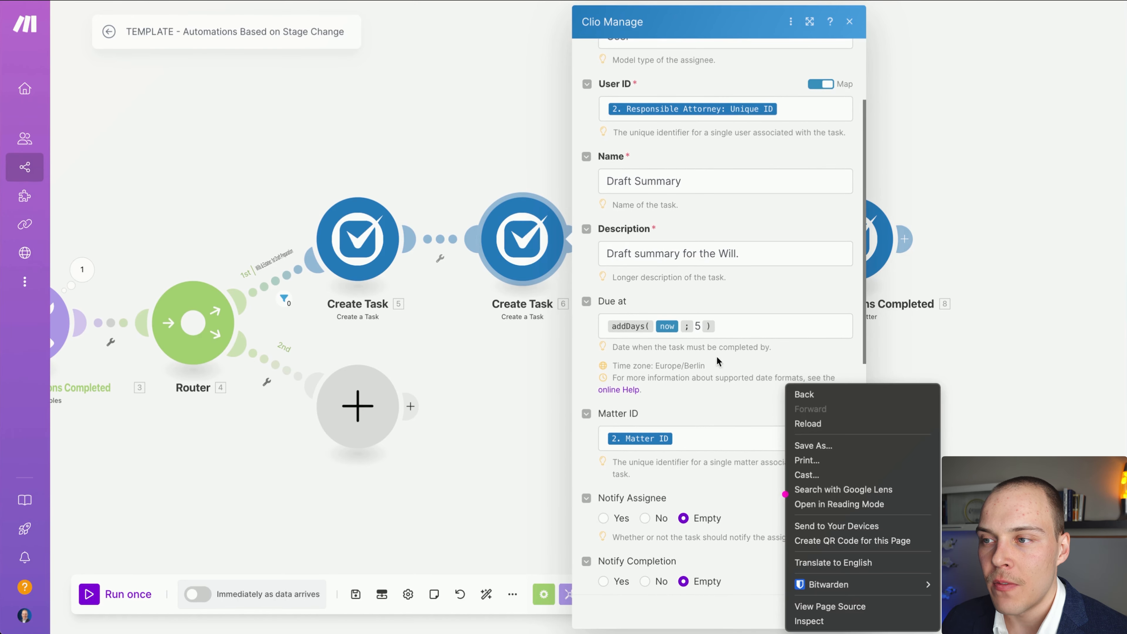
click(712, 377)
scroll(705, 408, down, 5)
scroll(705, 415, down, 6)
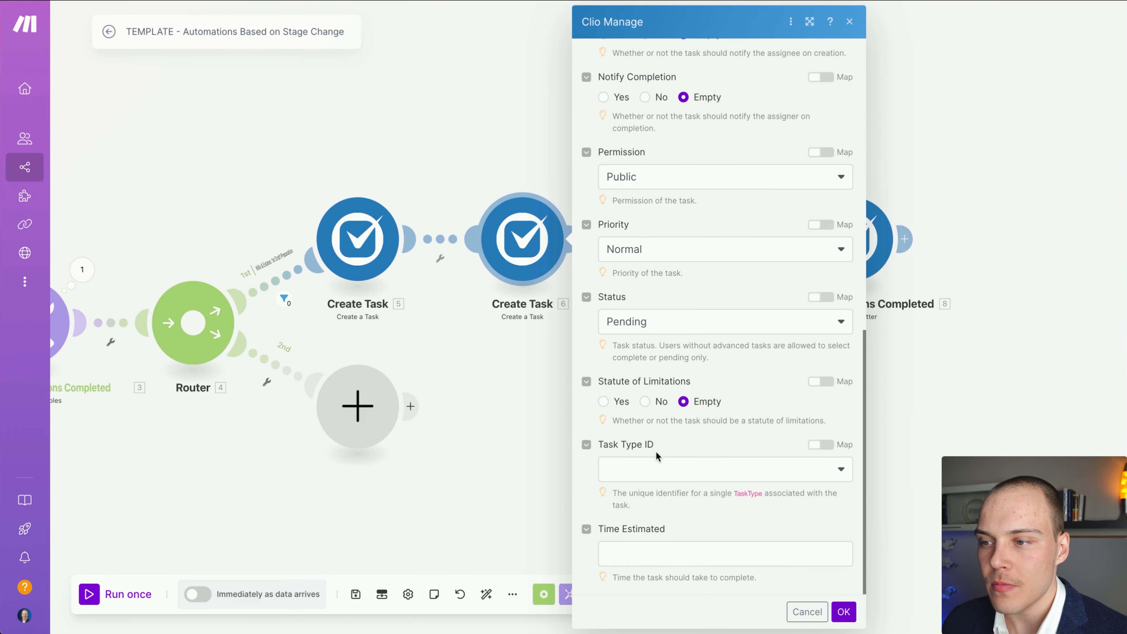
click(806, 612)
Open the Create Deadline Event module and review its summary and its start and end date formulas
drag(689, 382, 571, 383)
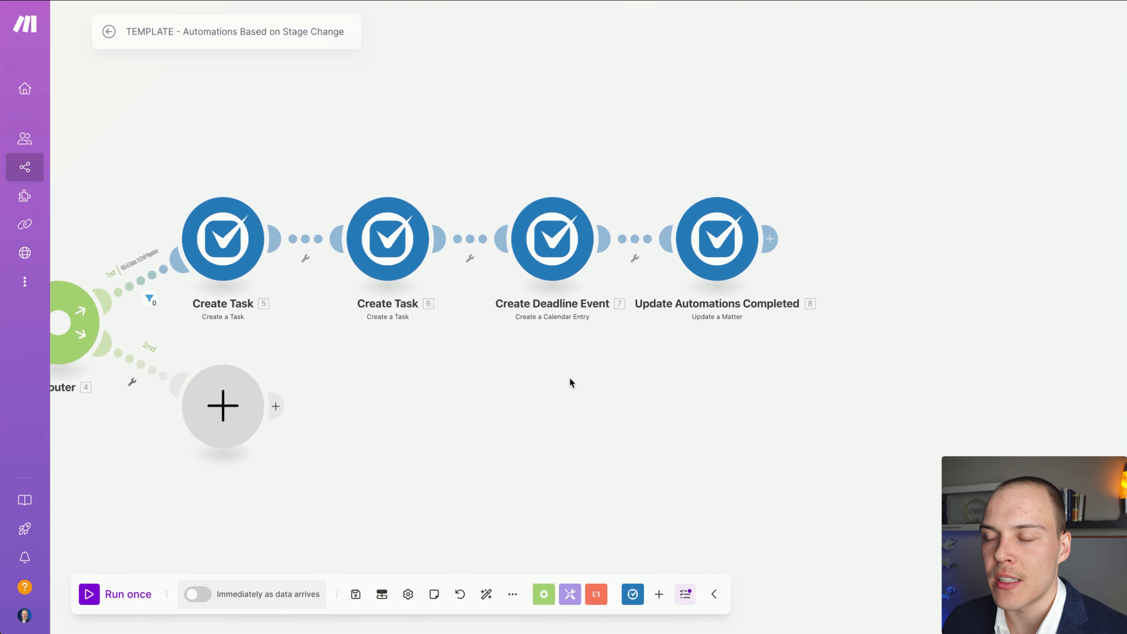
click(549, 280)
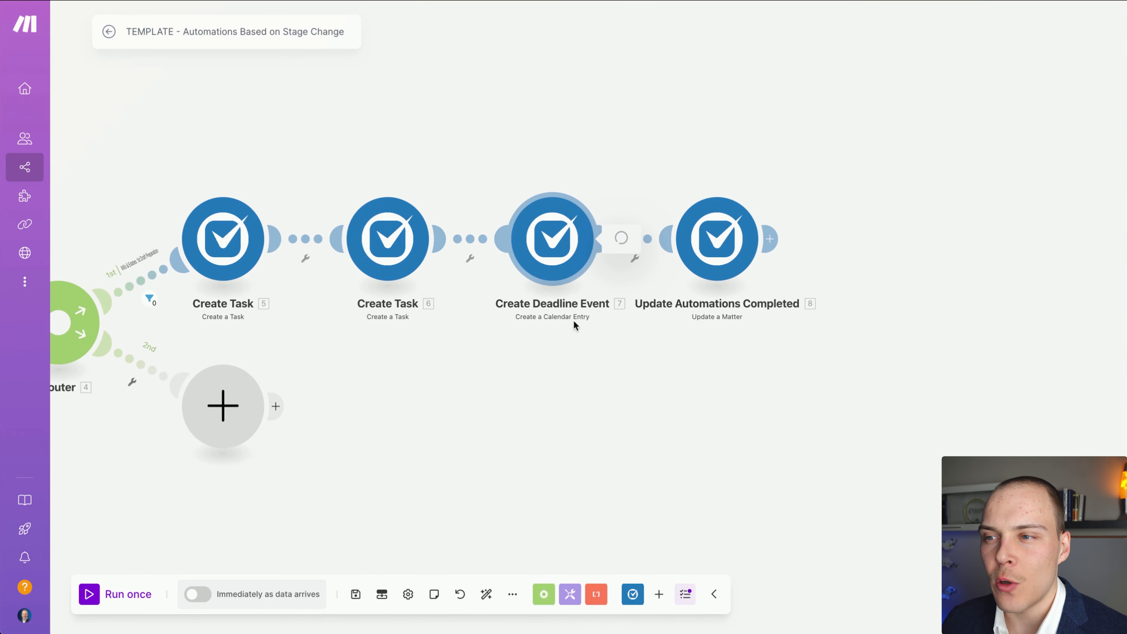
mouse_move(785, 312)
mouse_down()
mouse_move(662, 178)
mouse_move(821, 175)
mouse_move(828, 189)
mouse_move(720, 190)
mouse_up()
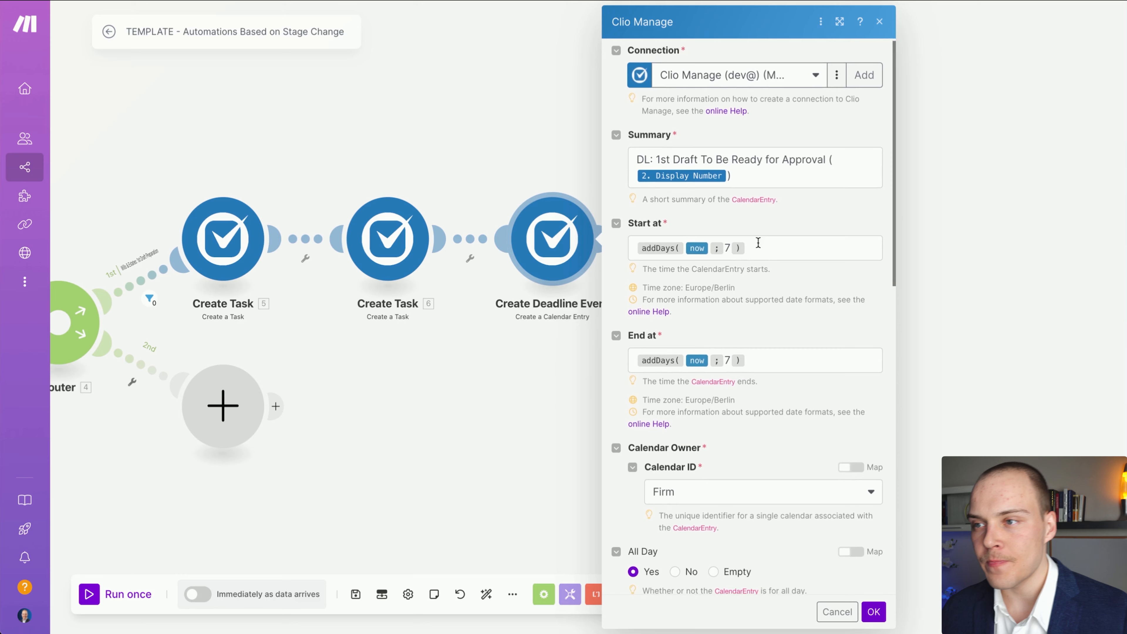
scroll(754, 241, down, 1)
mouse_move(811, 305)
mouse_down()
mouse_move(755, 254)
mouse_move(692, 226)
mouse_move(729, 244)
mouse_move(708, 292)
mouse_up()
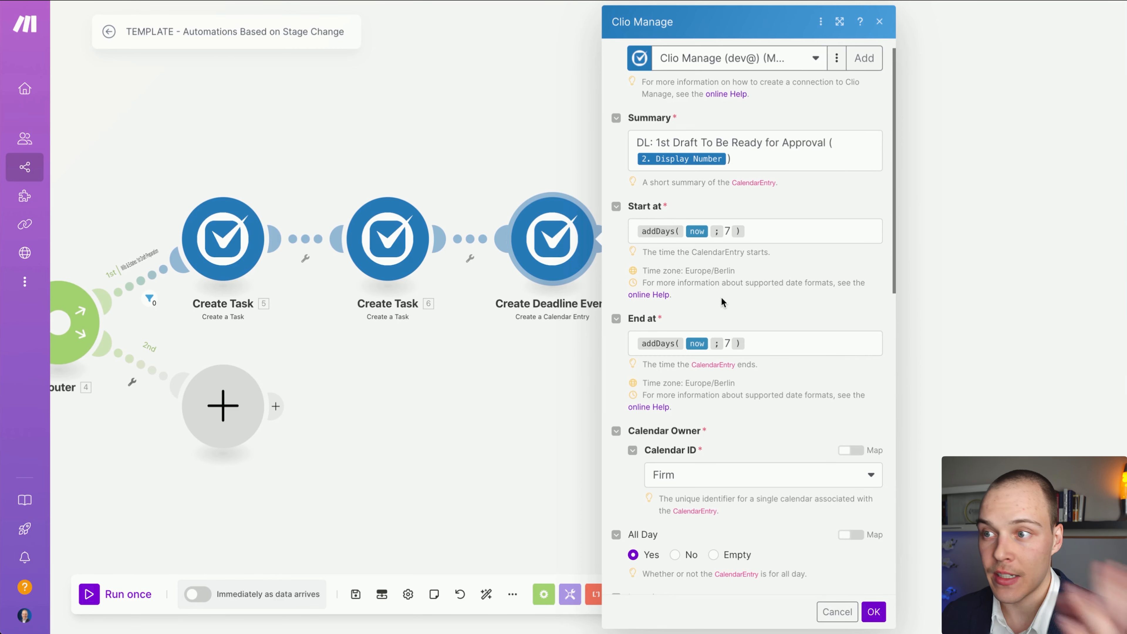
scroll(737, 283, down, 1)
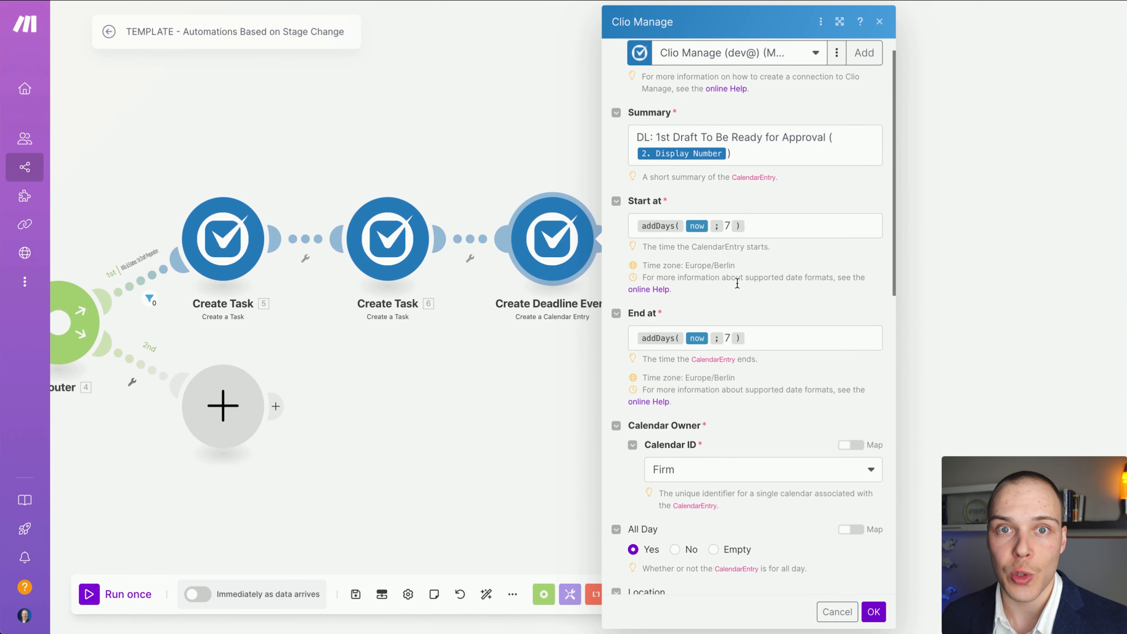
scroll(739, 260, down, 3)
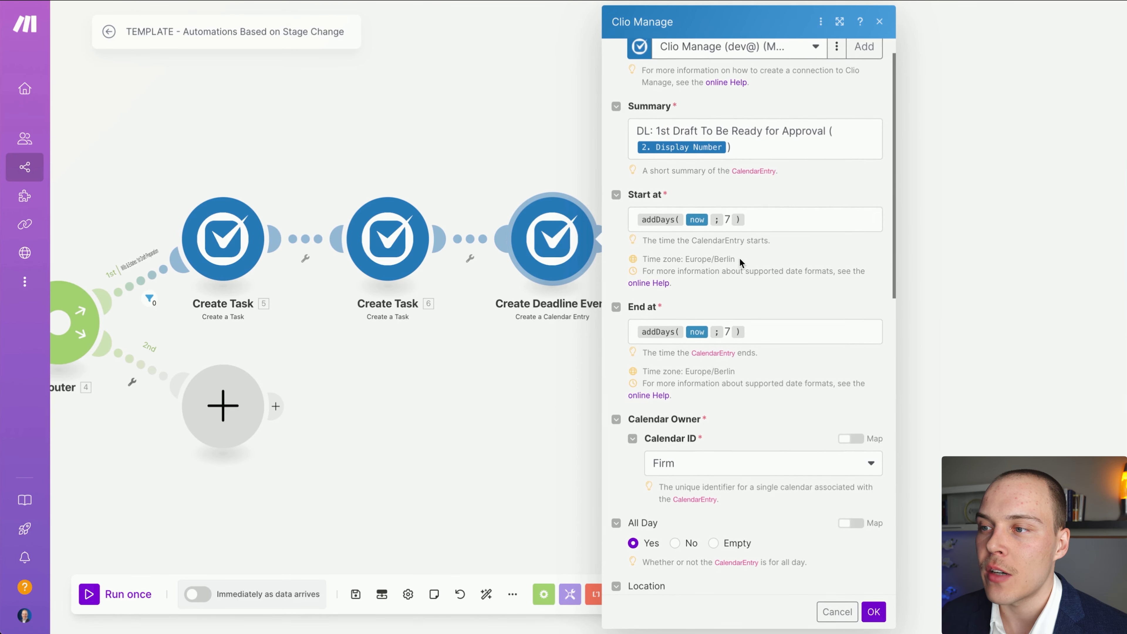
scroll(755, 270, down, 10)
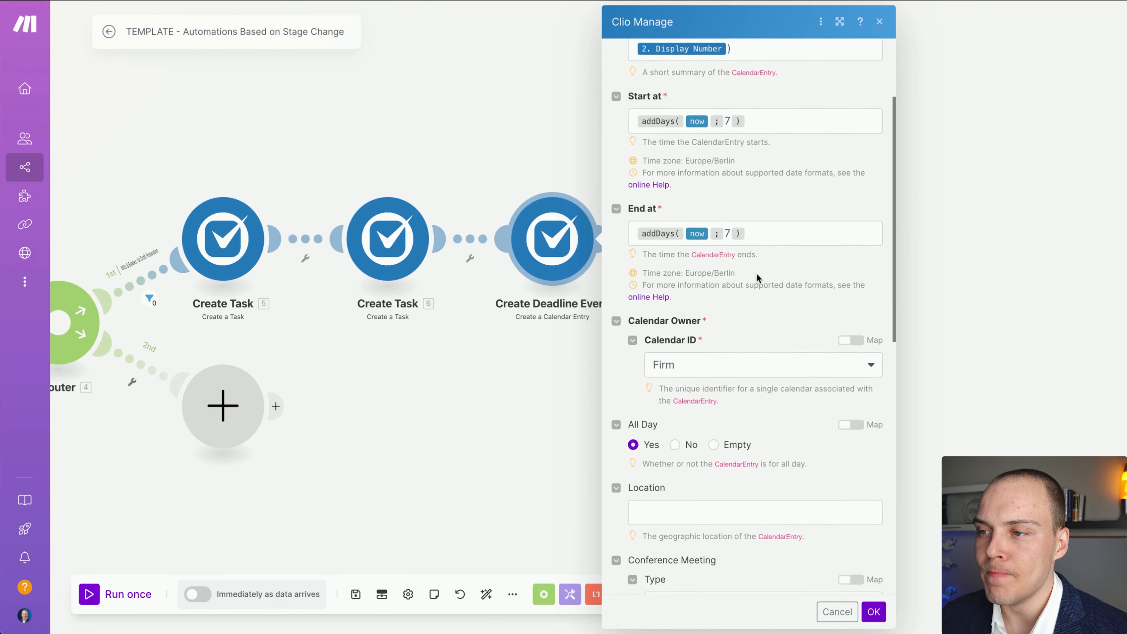
Examine the deadline event's calendar owner, all-day and matter settings along with its remaining options, and close the module
mouse_move(862, 151)
mouse_down()
mouse_move(642, 340)
mouse_move(690, 330)
mouse_up()
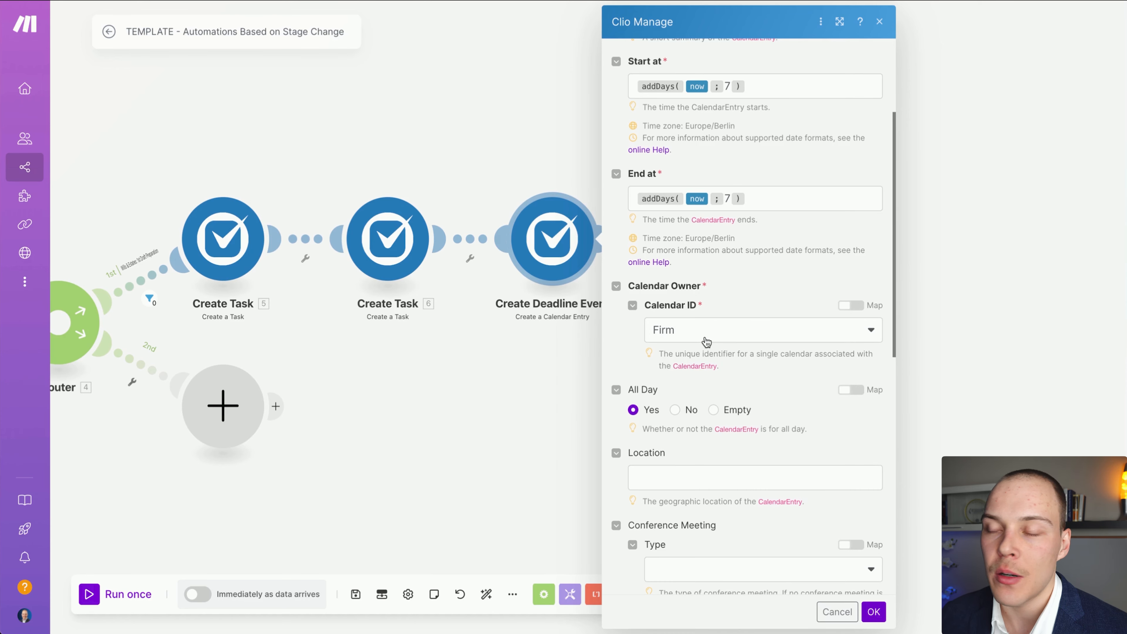
scroll(706, 331, down, 1)
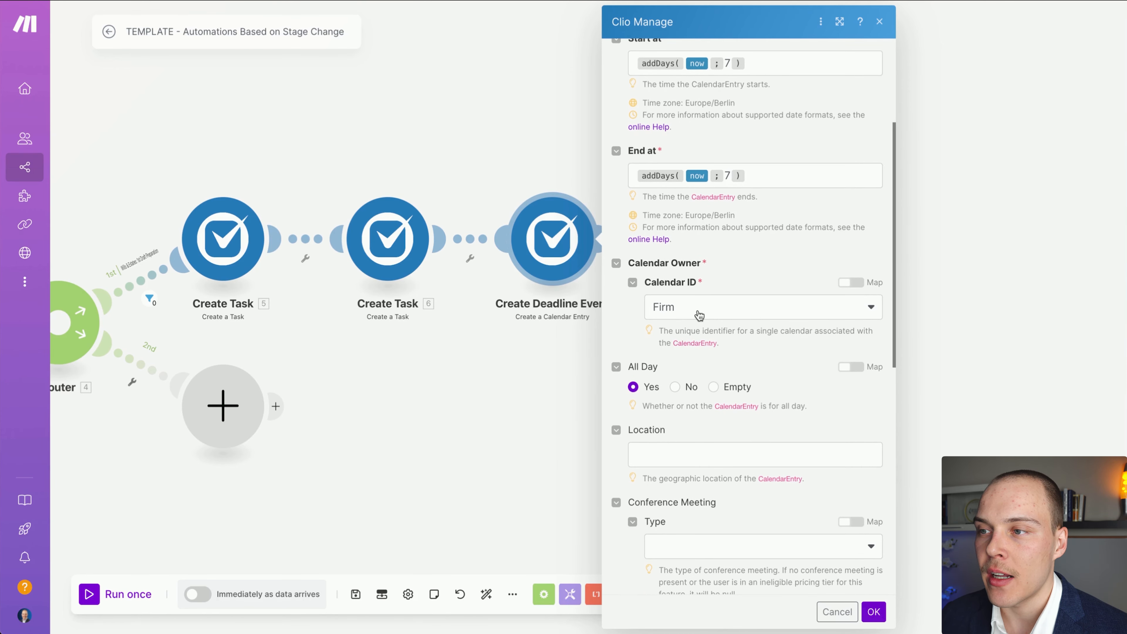
scroll(701, 316, down, 1)
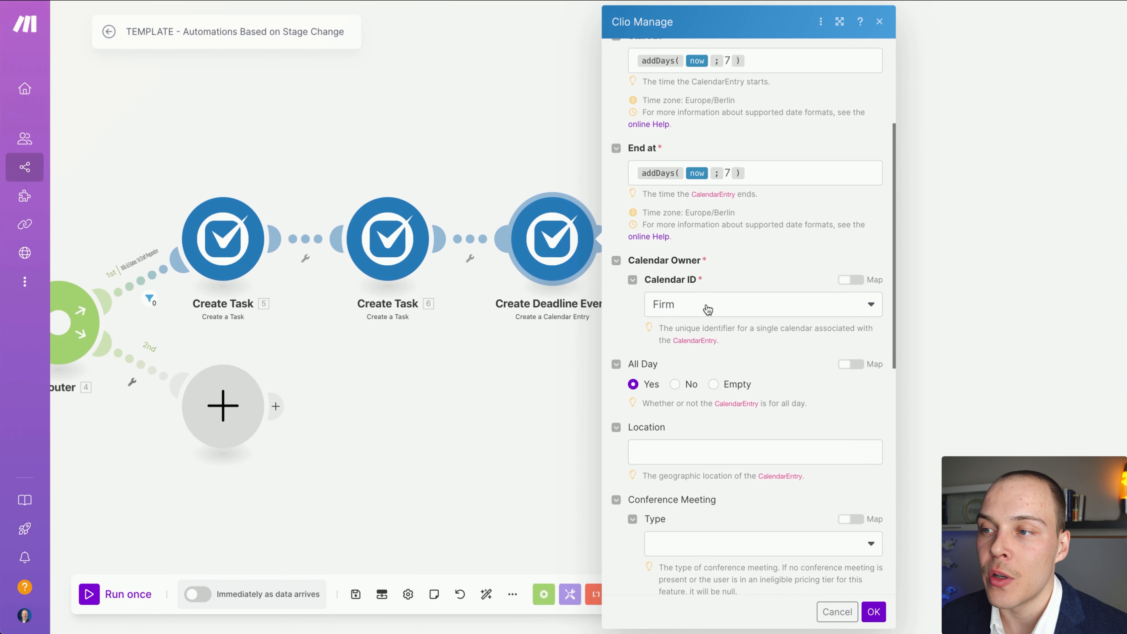
scroll(708, 309, down, 5)
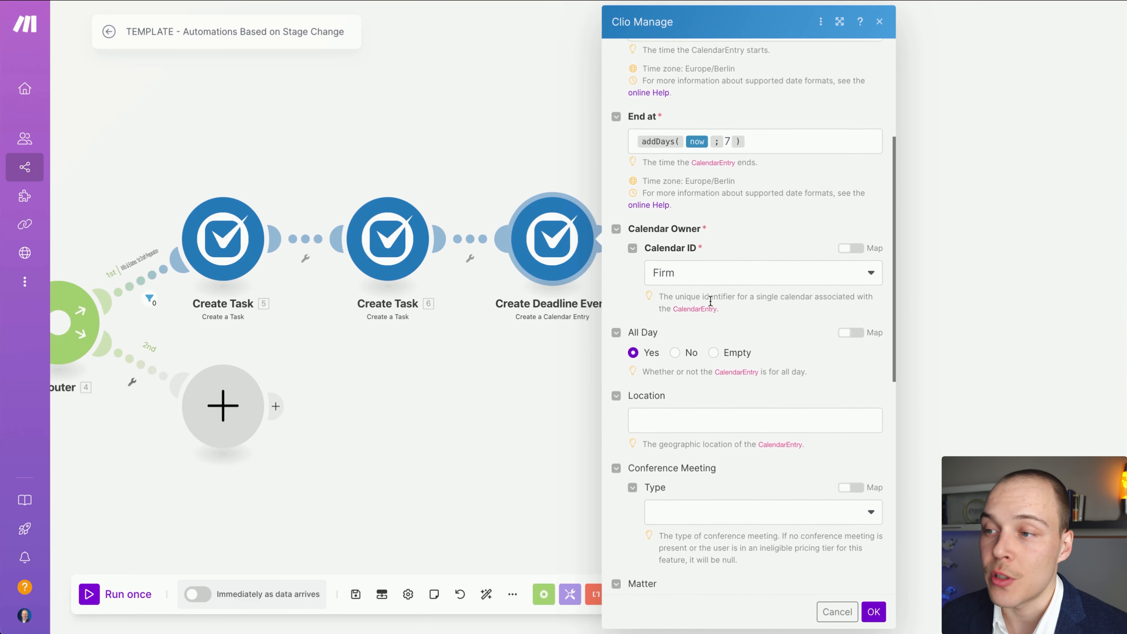
scroll(712, 297, down, 15)
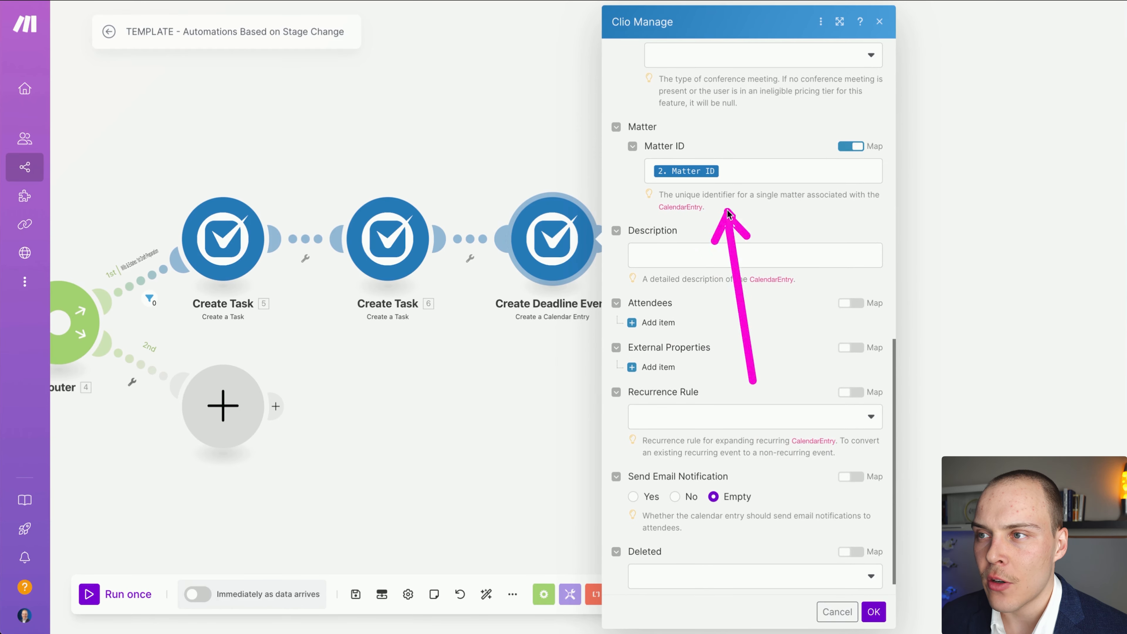
scroll(730, 276, down, 1)
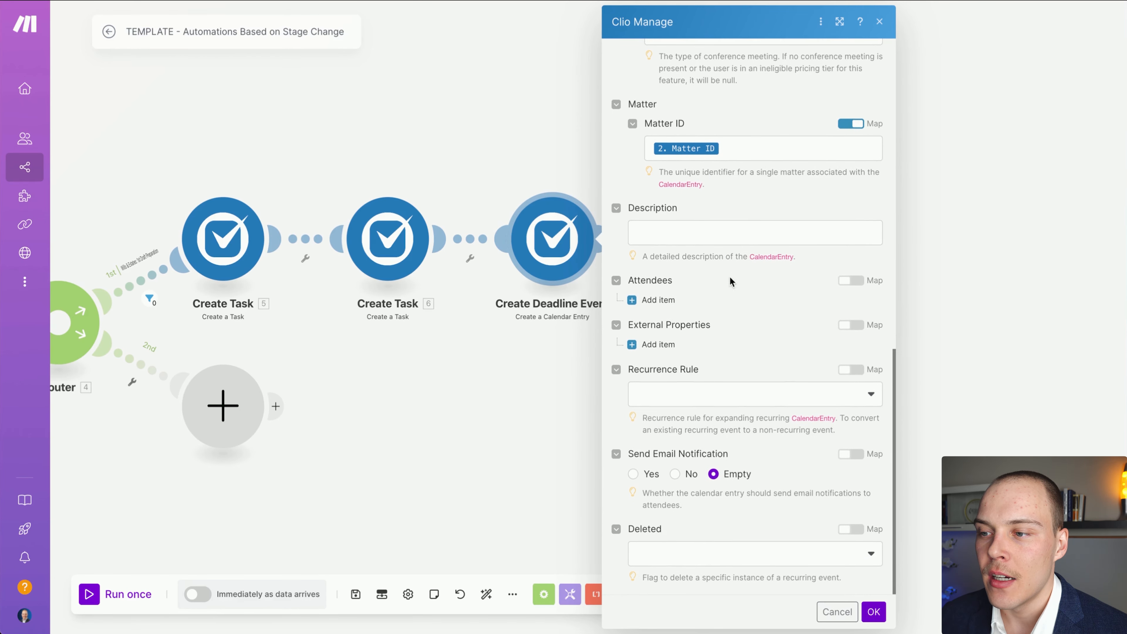
click(534, 366)
Open the Update Automations Completed module and review its Matter ID mapping and the Custom Field ID formula that looks up the Automations Completed field
drag(662, 353, 546, 351)
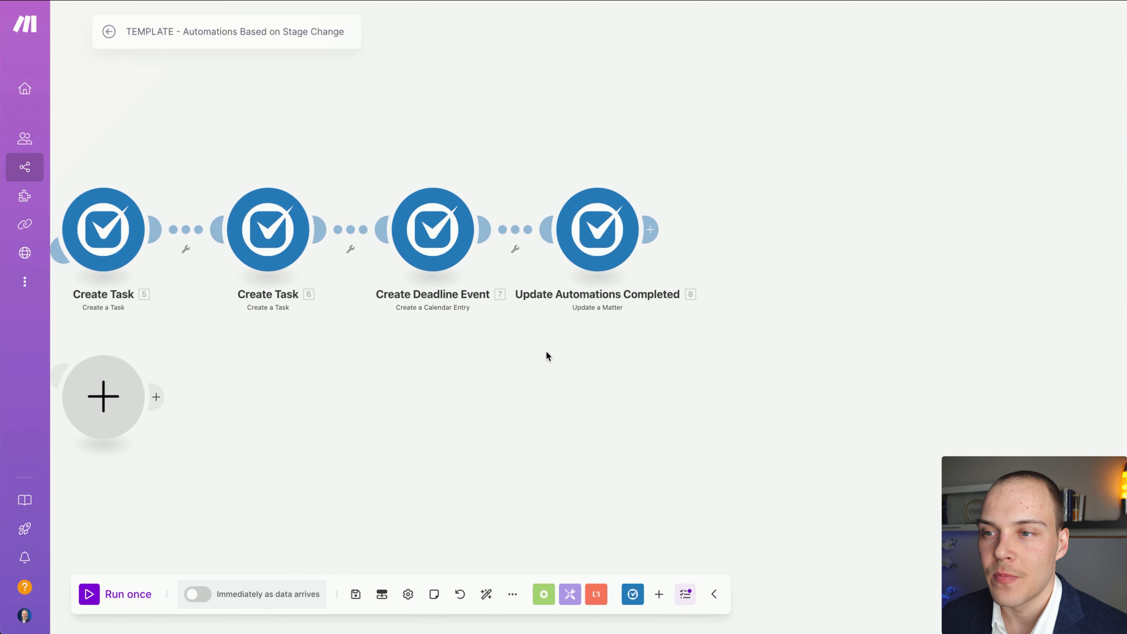
click(603, 255)
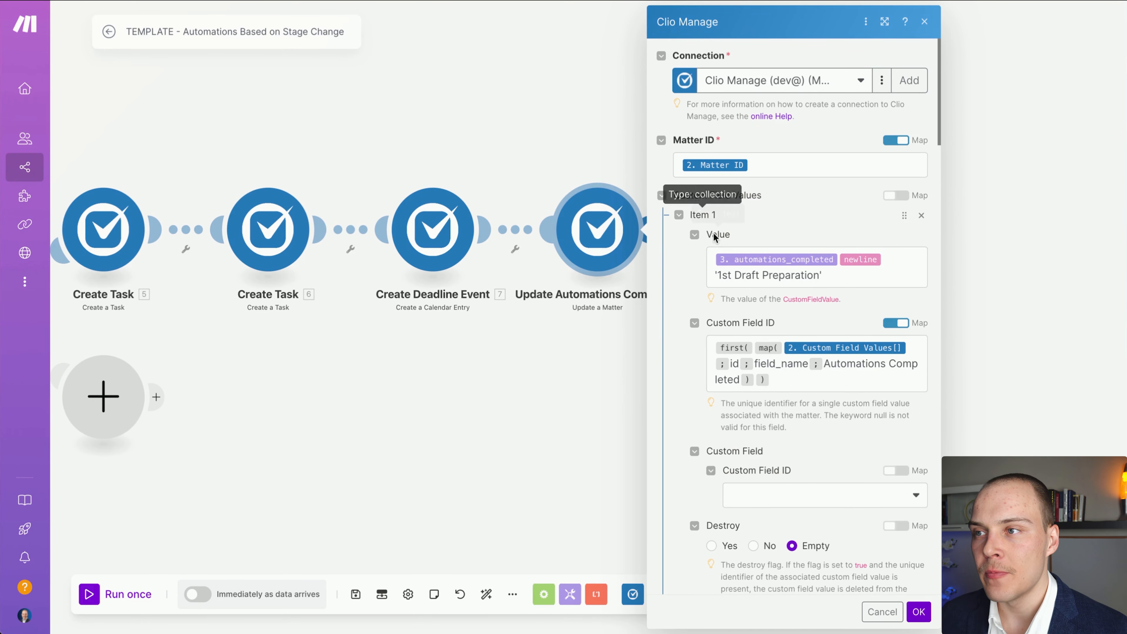
scroll(755, 231, down, 1)
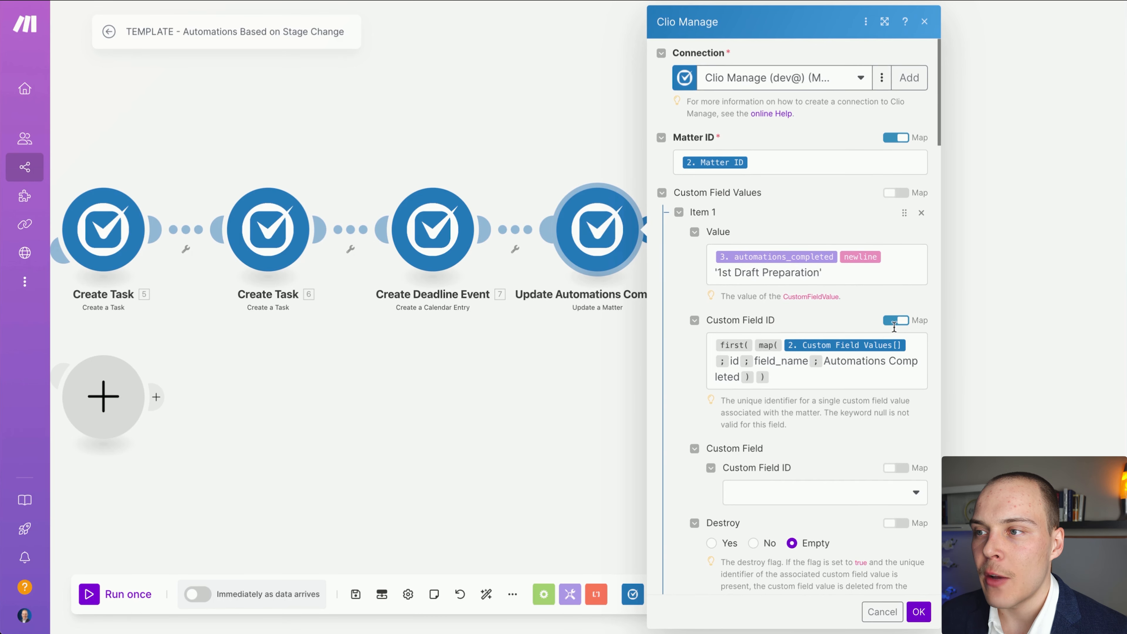
scroll(735, 154, down, 1)
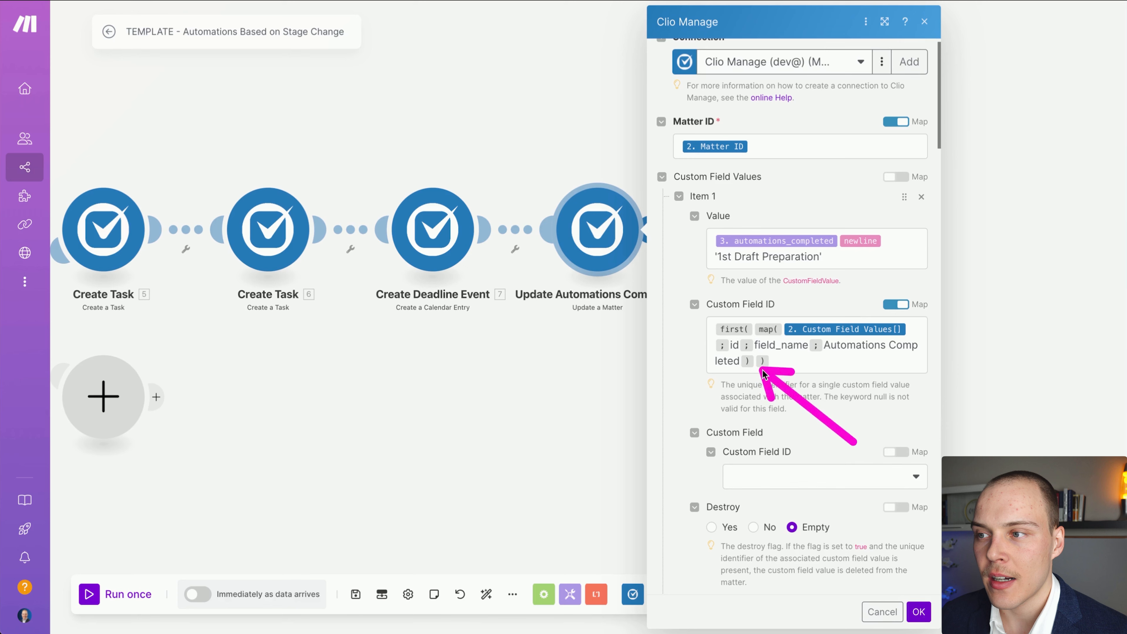
scroll(888, 331, down, 1)
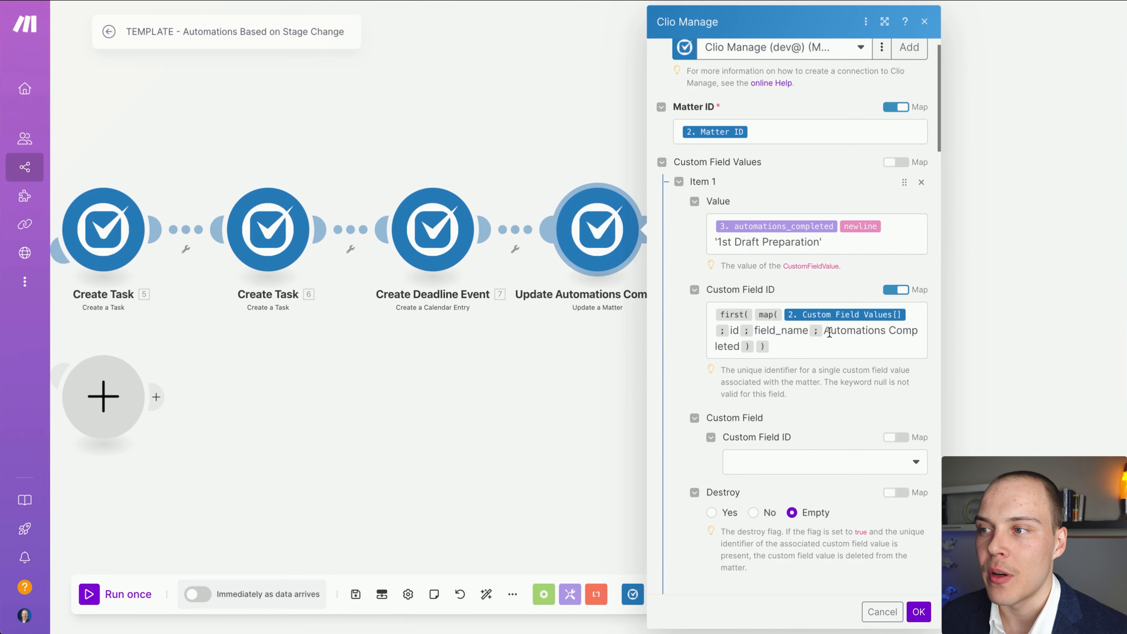
drag(825, 330, 737, 347)
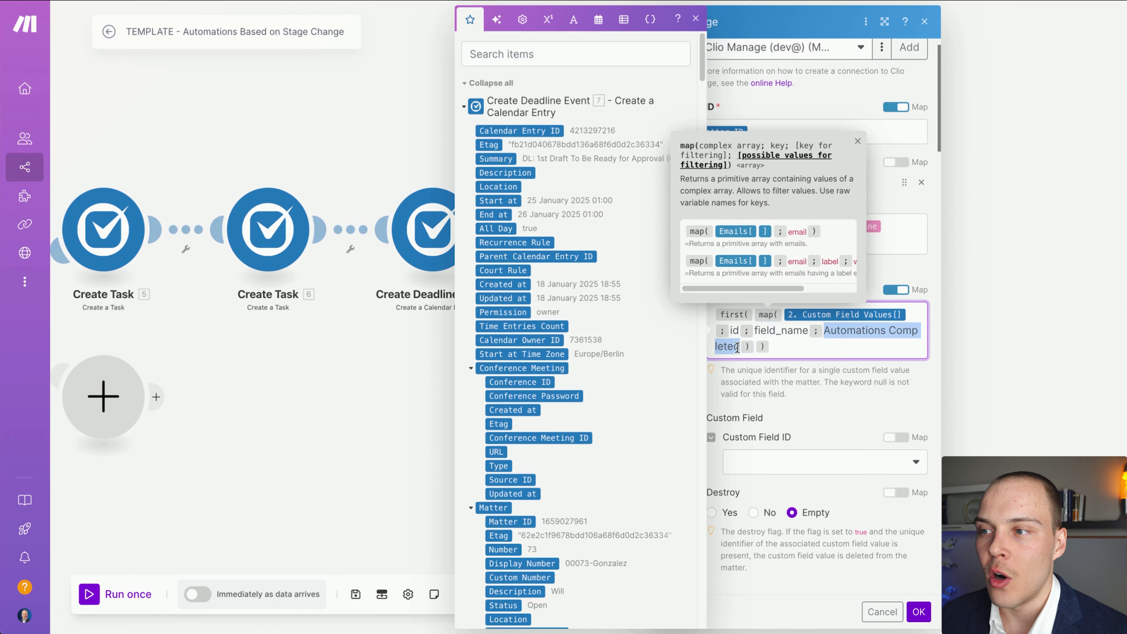
click(834, 350)
click(814, 388)
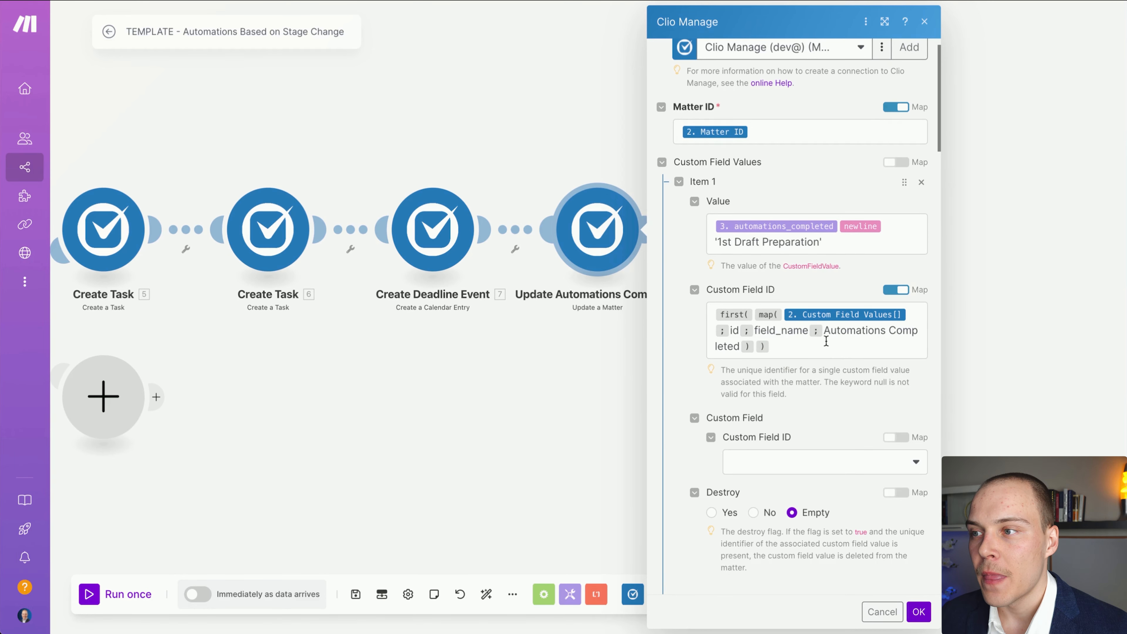
drag(827, 341, 740, 349)
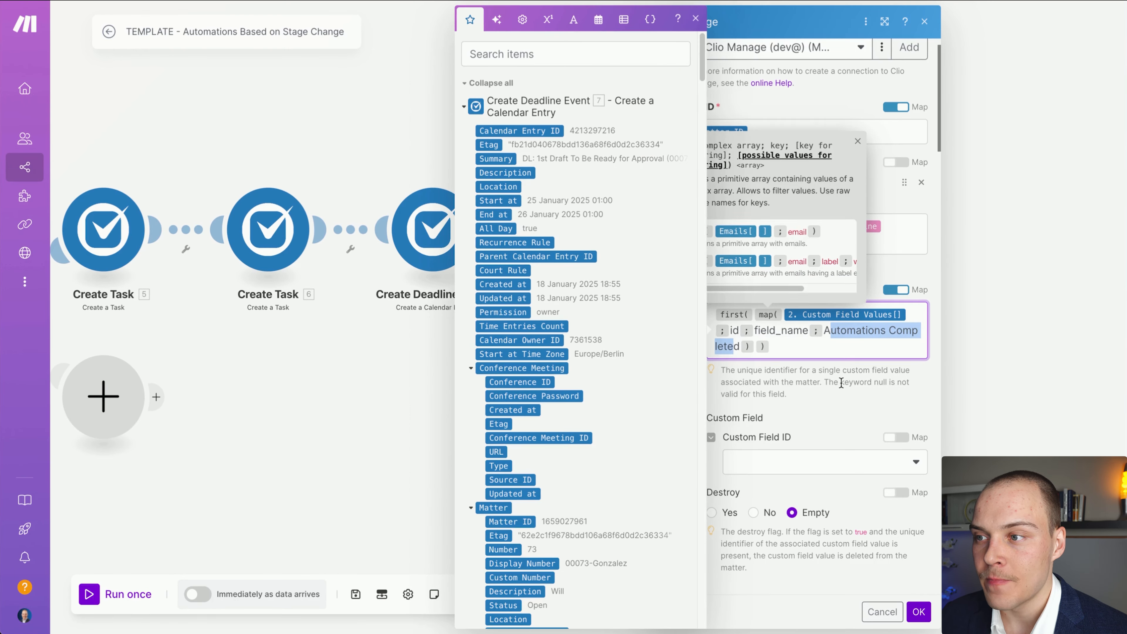
Examine the Value mapping that appends '1st Draft Preparation' on a new line to automations_completed, and close the module
click(833, 260)
click(811, 238)
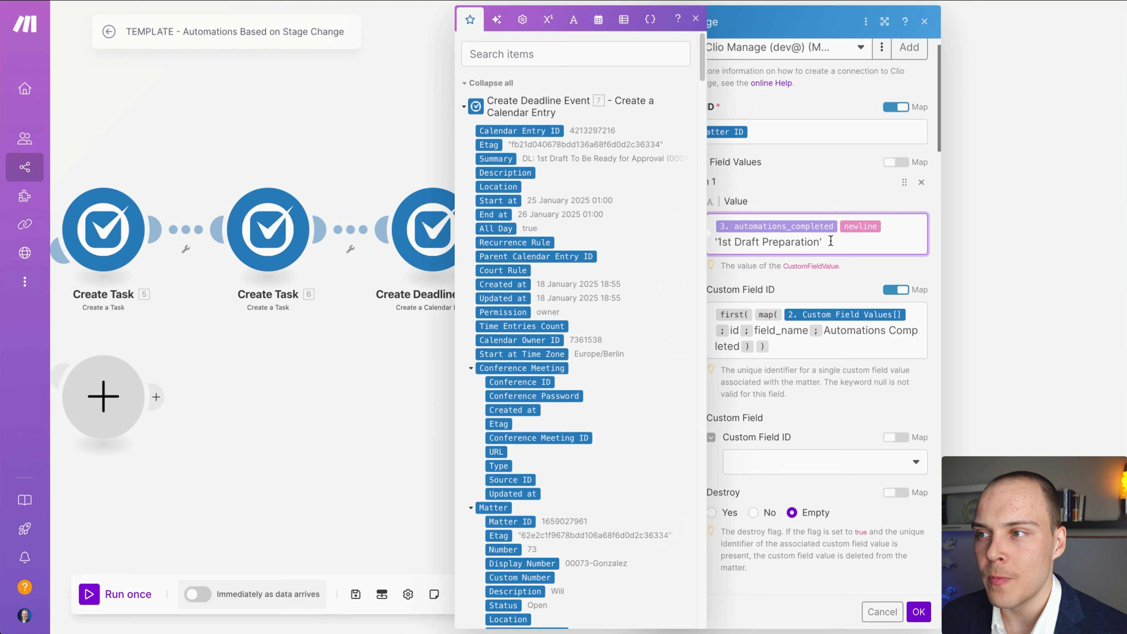
click(820, 195)
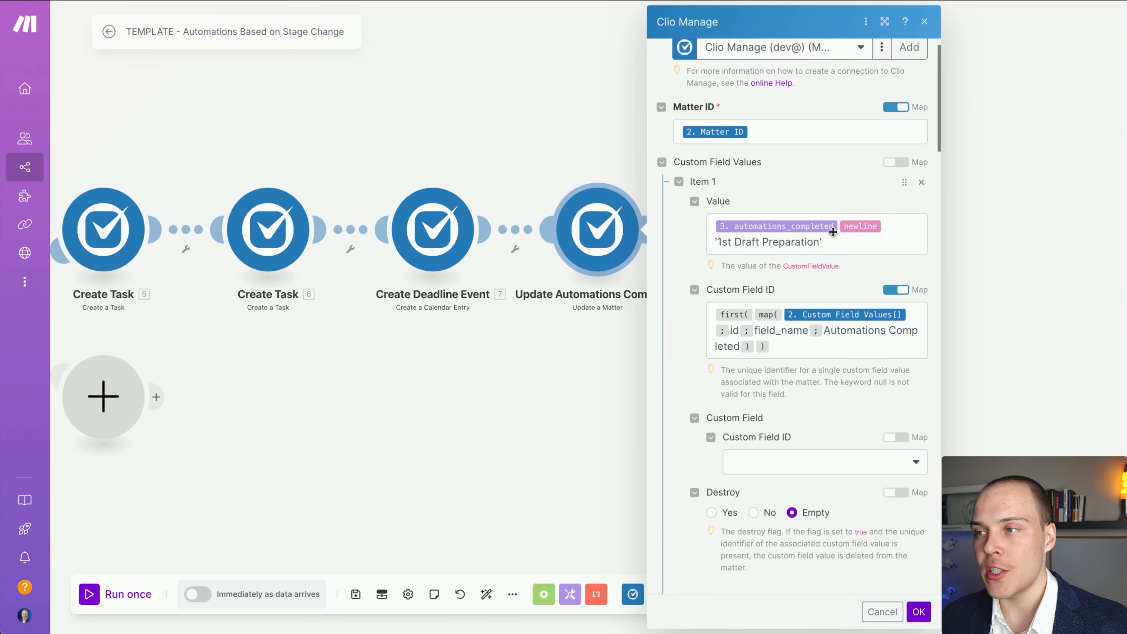
drag(824, 242, 702, 238)
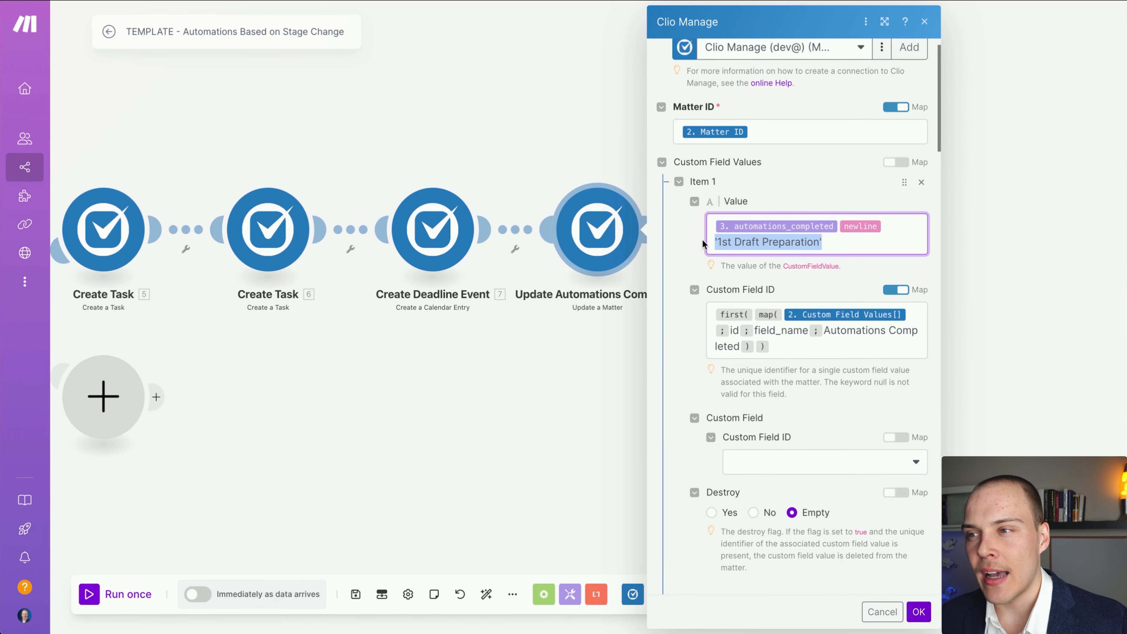
click(814, 193)
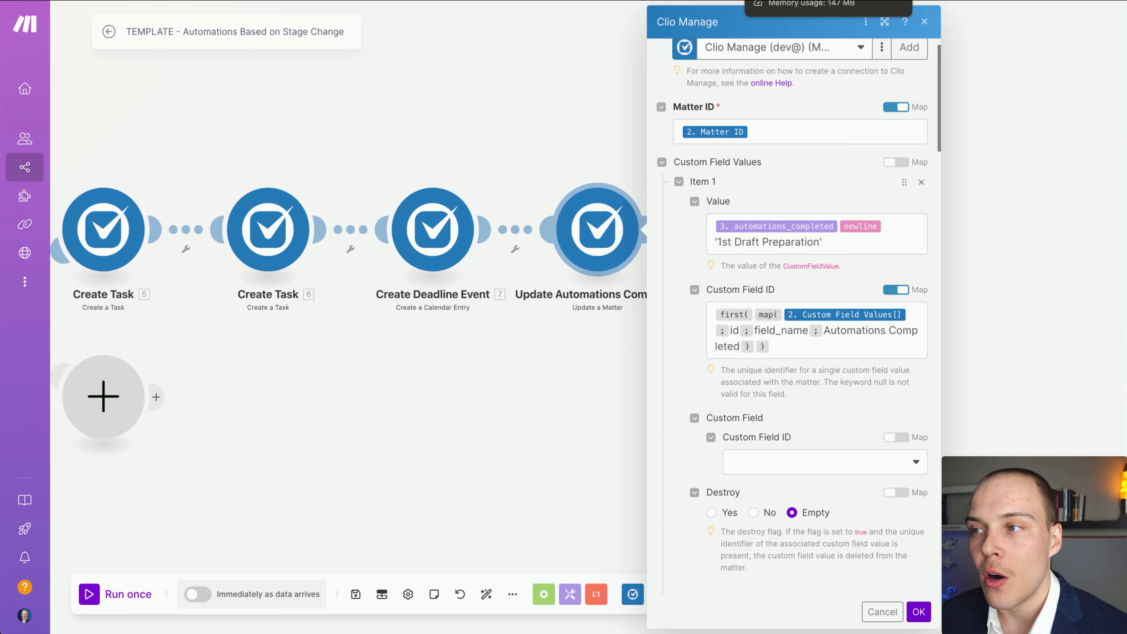
drag(834, 240, 711, 210)
click(791, 191)
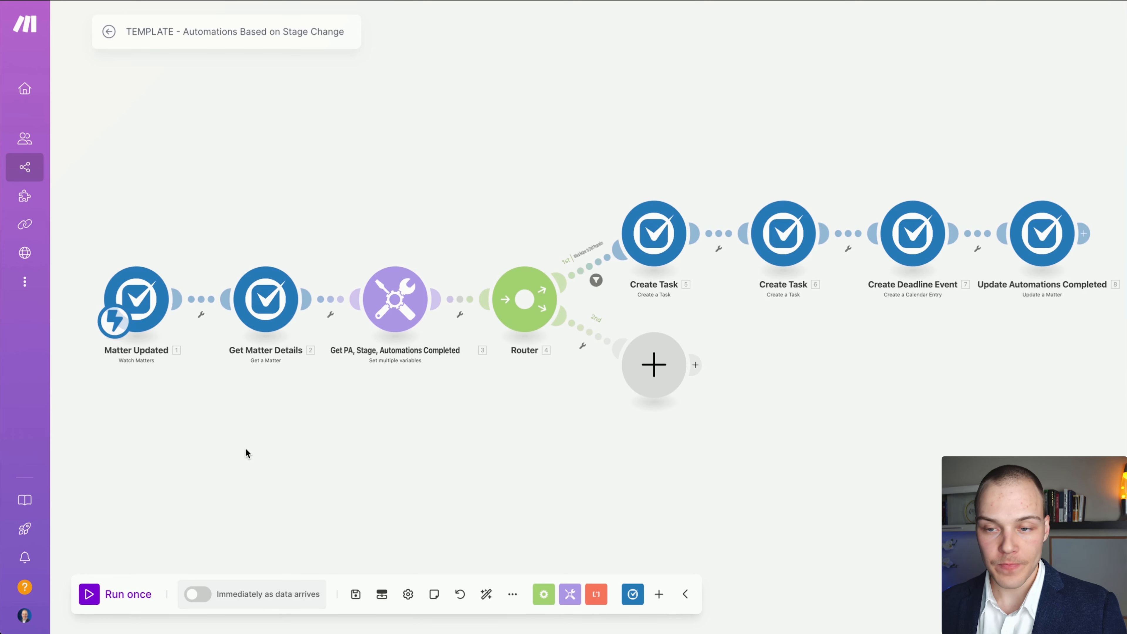
Run the scenario once and switch to the test matter in Clio to check its Stage and Automations Completed custom fields
click(137, 600)
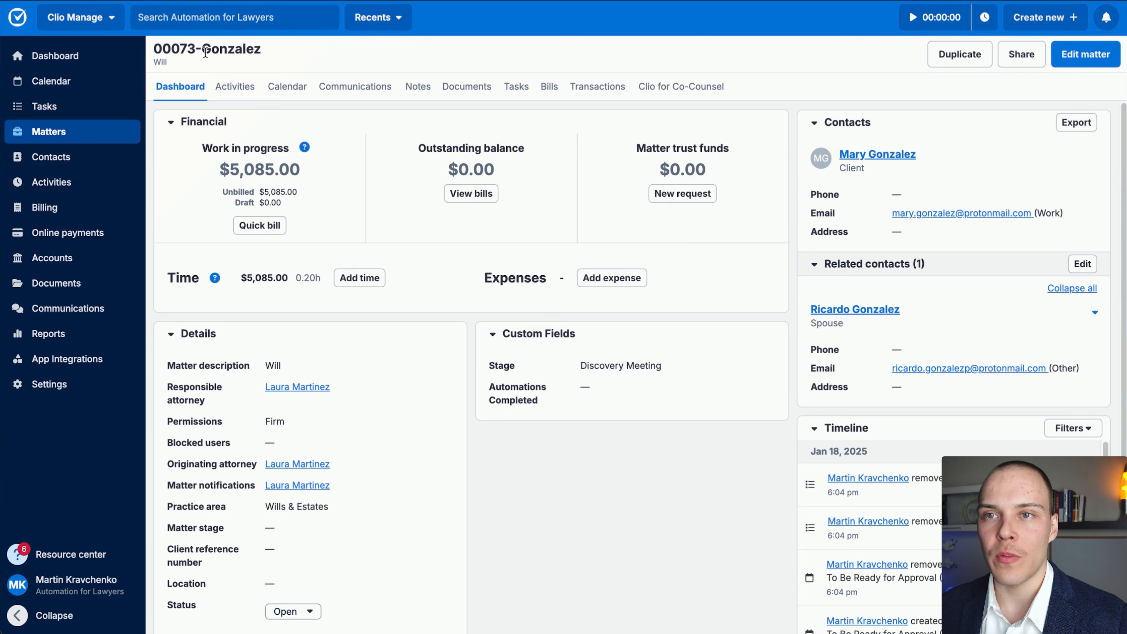
drag(205, 52, 249, 49)
click(271, 57)
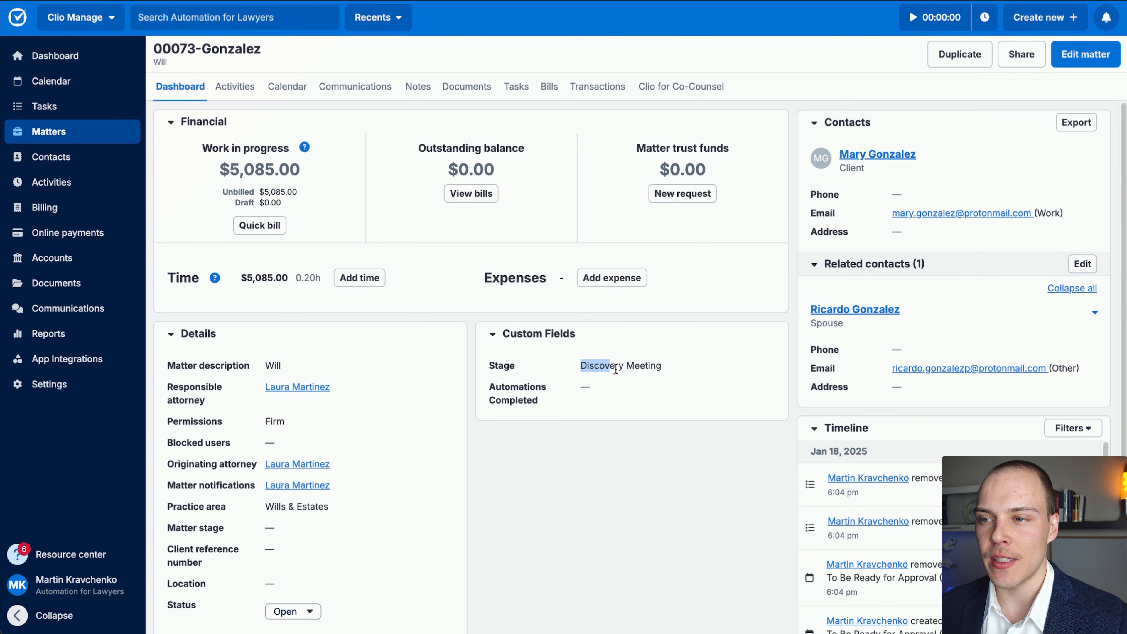
drag(616, 369, 639, 364)
right_click(639, 363)
click(622, 366)
click(563, 390)
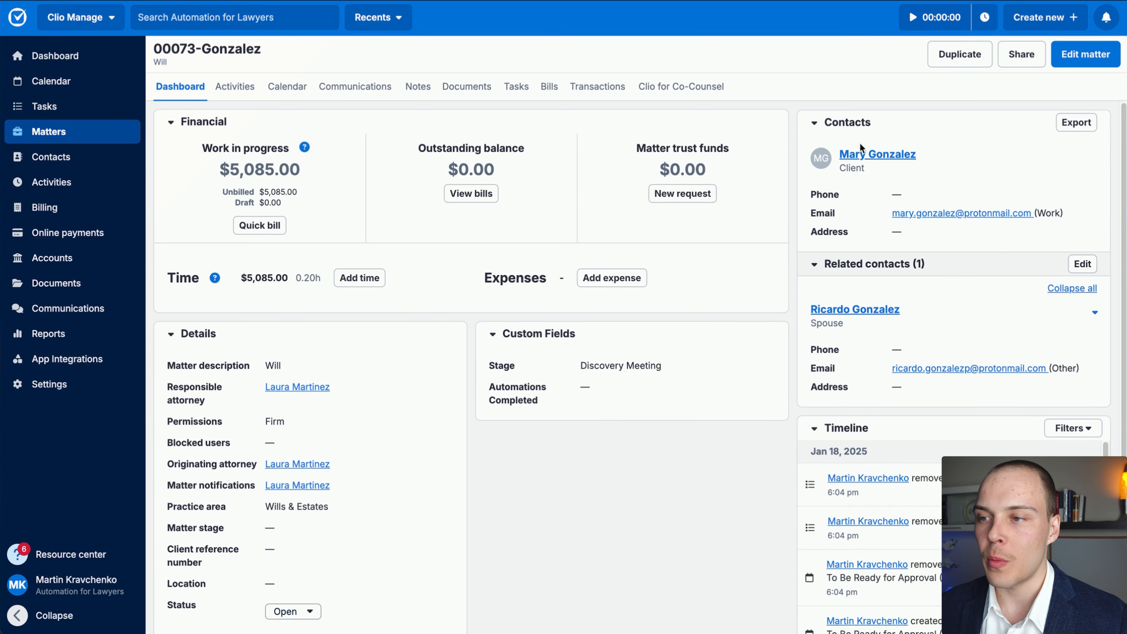
Edit the matter to set its Stage custom field to 1st Draft Preparation, and save it
click(1065, 55)
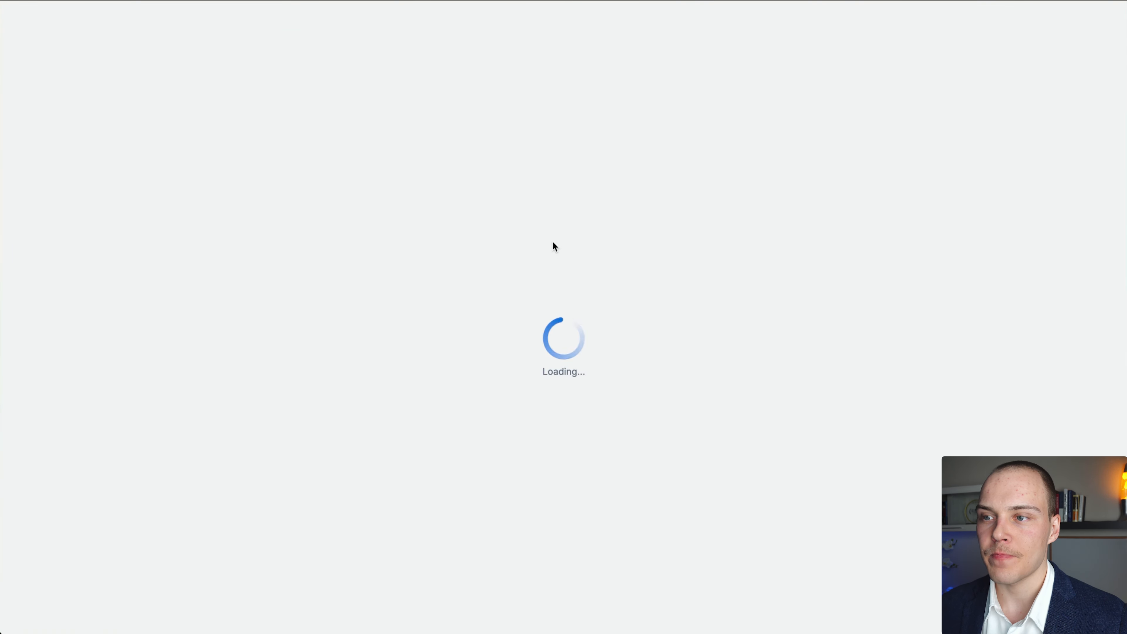
scroll(535, 275, down, 20)
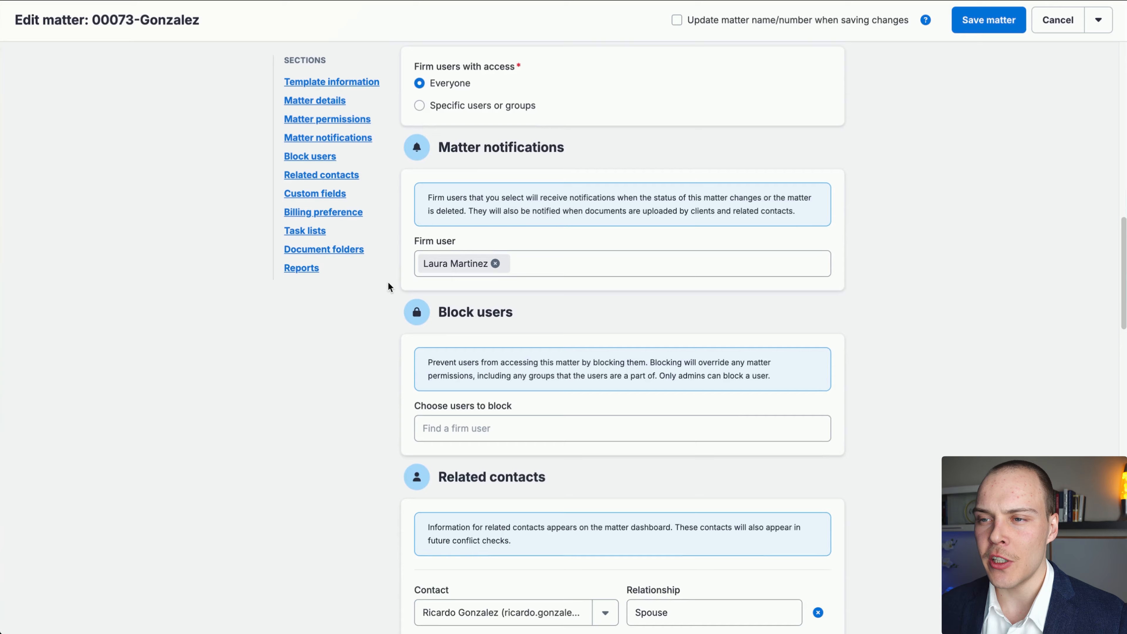
scroll(393, 284, down, 10)
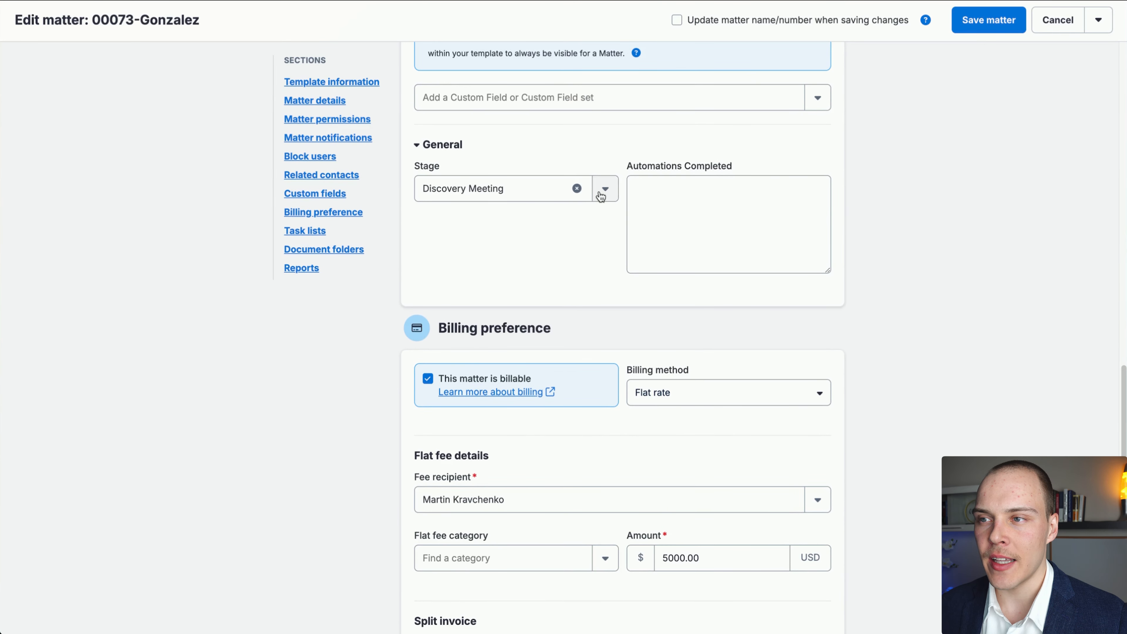
click(605, 188)
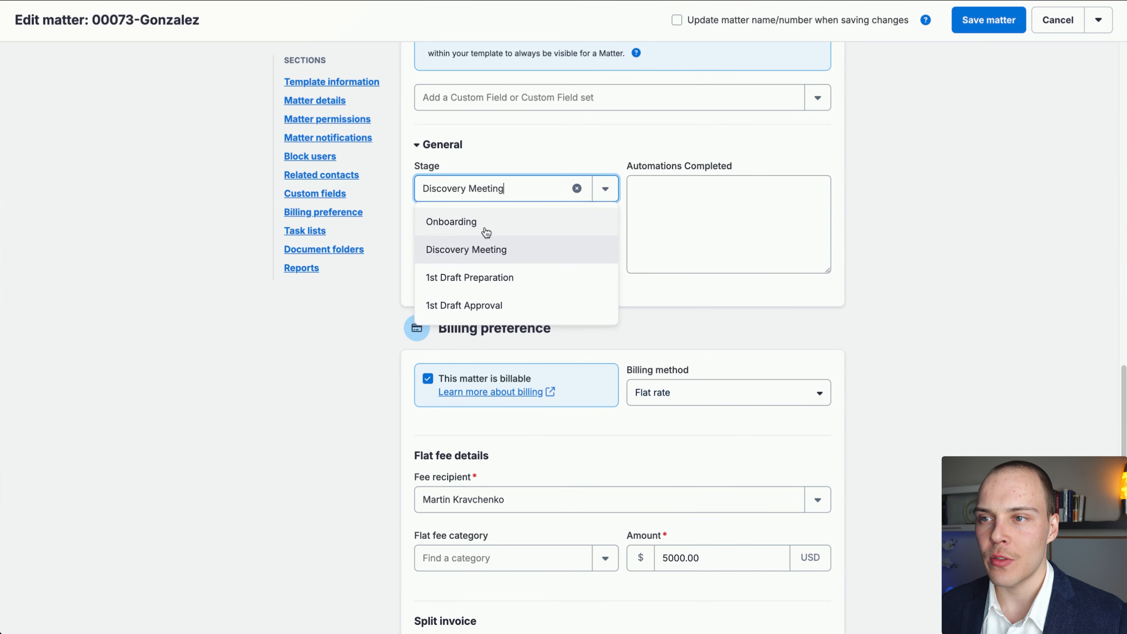
click(487, 280)
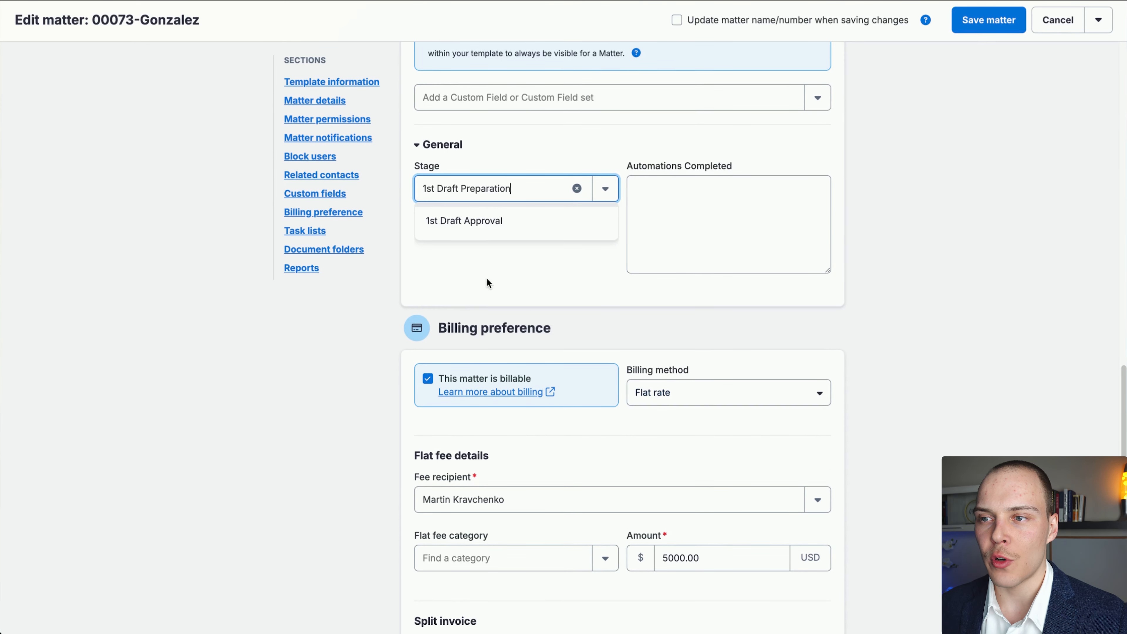
click(975, 27)
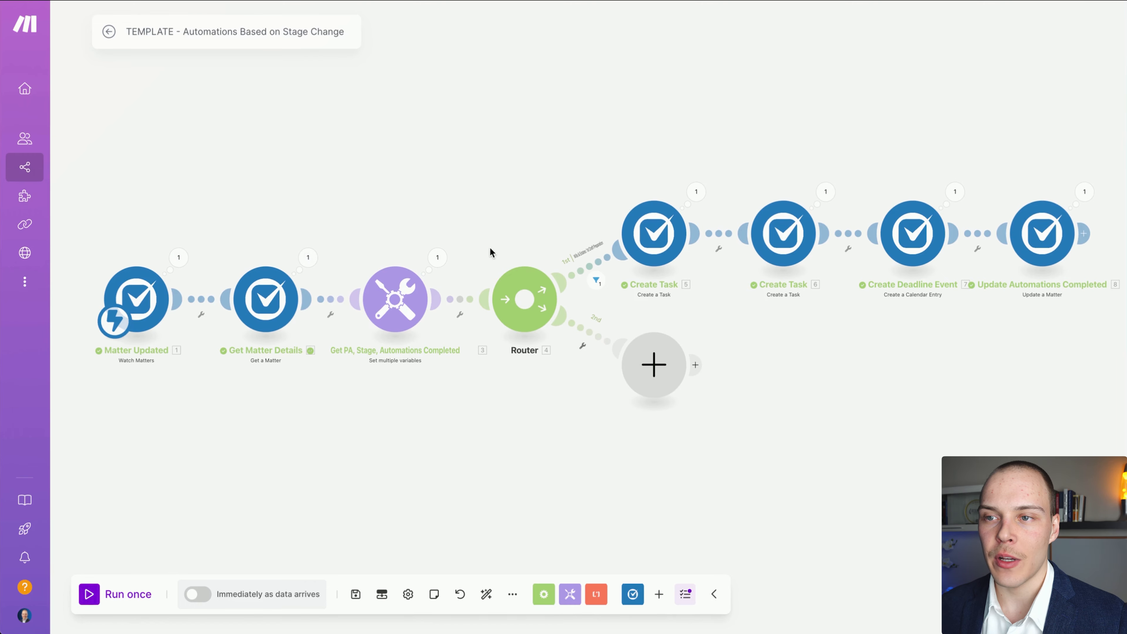
Switch back to Make and examine the scenario's executed first route from the router filter through the Create Task modules
drag(502, 381, 407, 381)
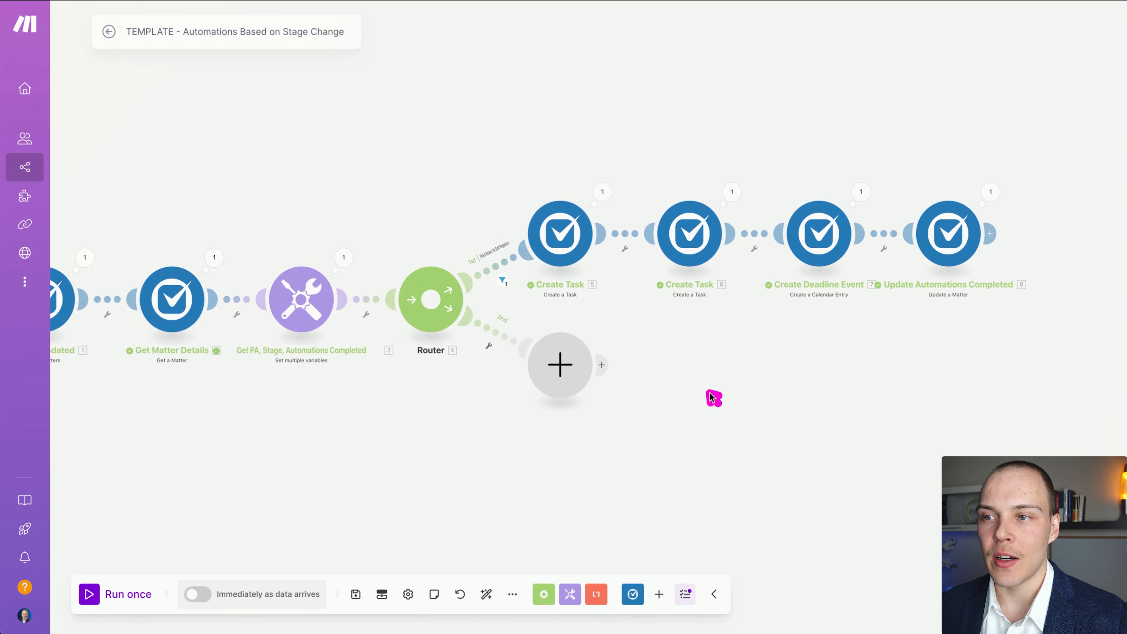
drag(718, 403, 508, 271)
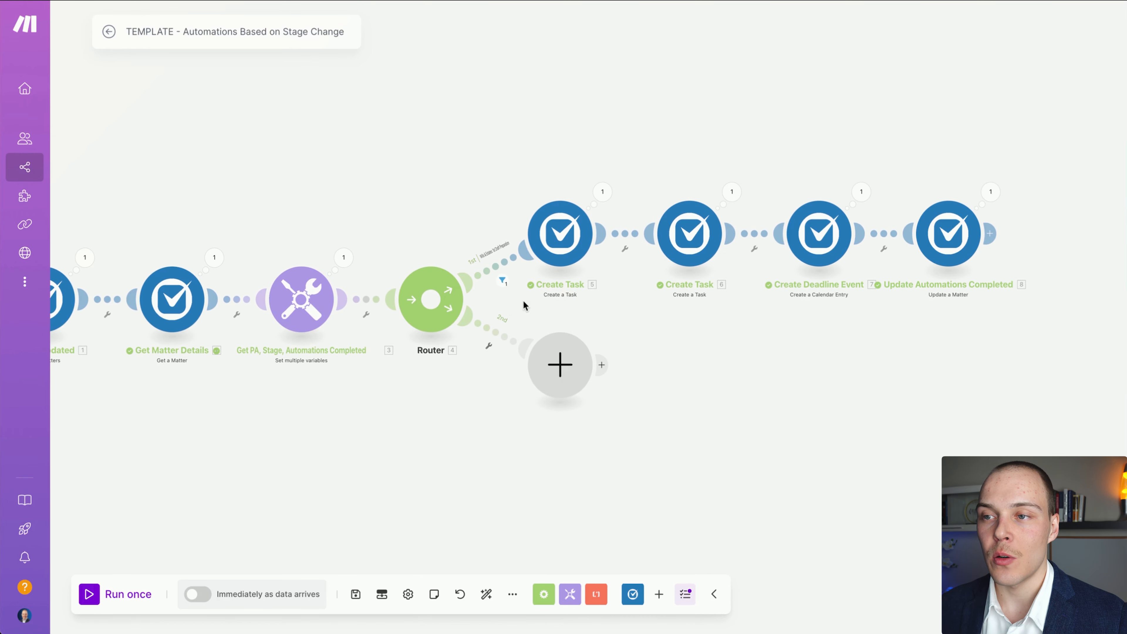
mouse_move(645, 339)
mouse_down()
mouse_move(585, 291)
mouse_move(515, 271)
mouse_up()
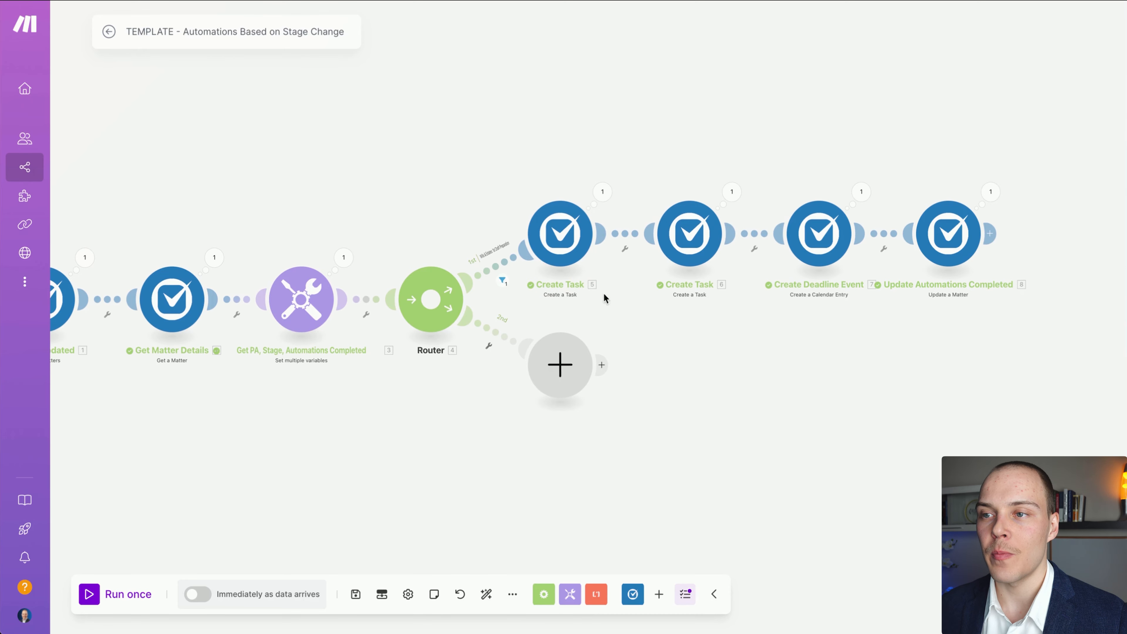
drag(602, 293, 507, 290)
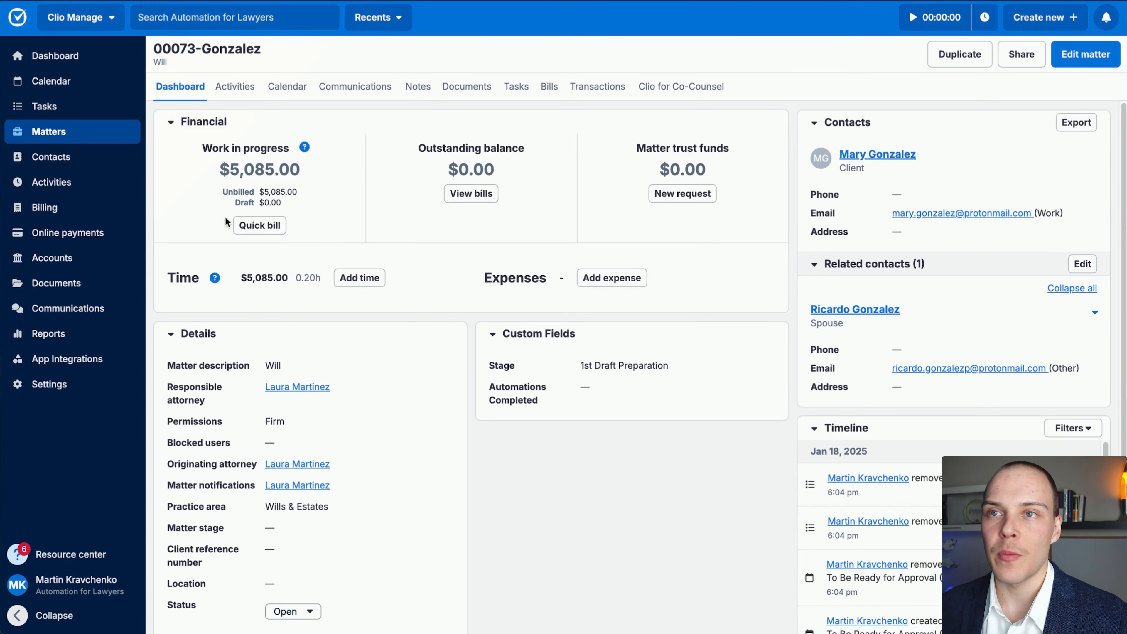
Reload the matter in Clio and check its Automations Completed field and its calendar entries
key(super+r)
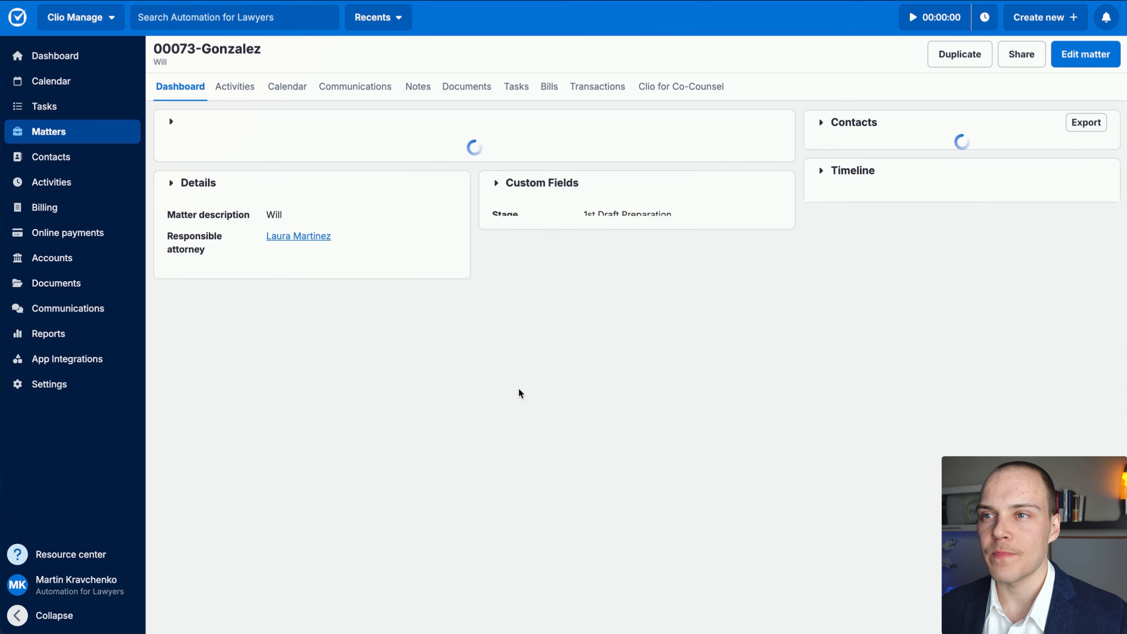
mouse_move(588, 556)
mouse_down()
mouse_move(580, 474)
mouse_move(543, 369)
mouse_move(650, 369)
mouse_move(523, 395)
mouse_move(584, 439)
mouse_move(586, 411)
mouse_move(590, 426)
mouse_move(675, 424)
mouse_move(585, 420)
mouse_move(664, 427)
mouse_up()
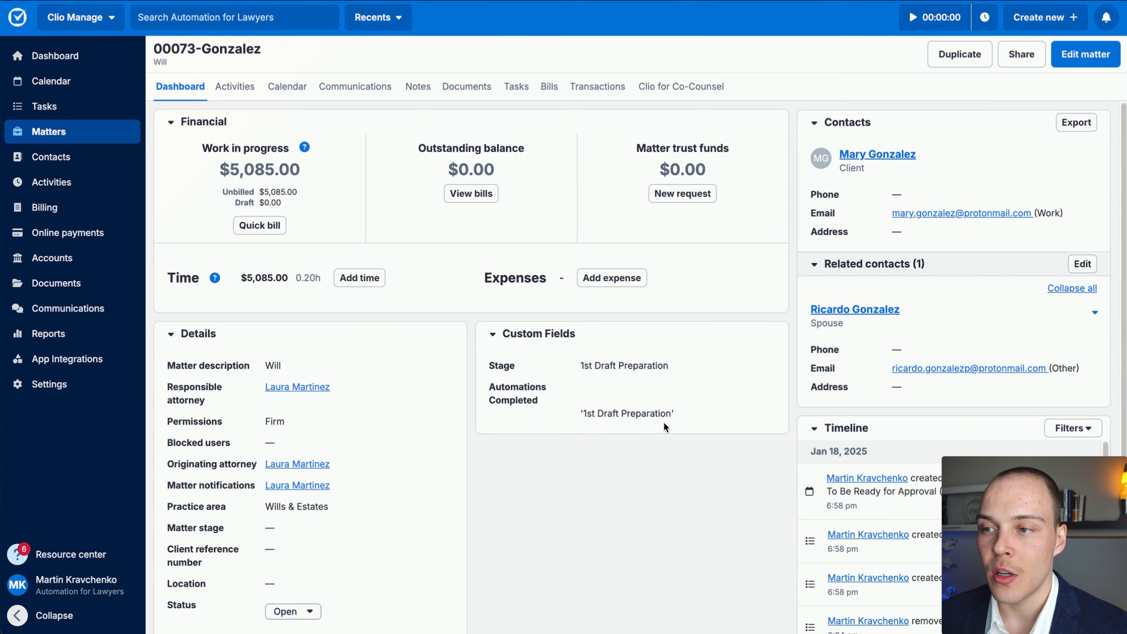
click(300, 87)
mouse_move(468, 445)
mouse_down()
mouse_move(381, 243)
mouse_move(308, 242)
mouse_move(400, 238)
mouse_move(491, 252)
mouse_move(507, 223)
mouse_move(532, 240)
mouse_move(686, 245)
mouse_up()
Open the matter's task list and review the due dates, names and assignees of the outstanding tasks
click(518, 88)
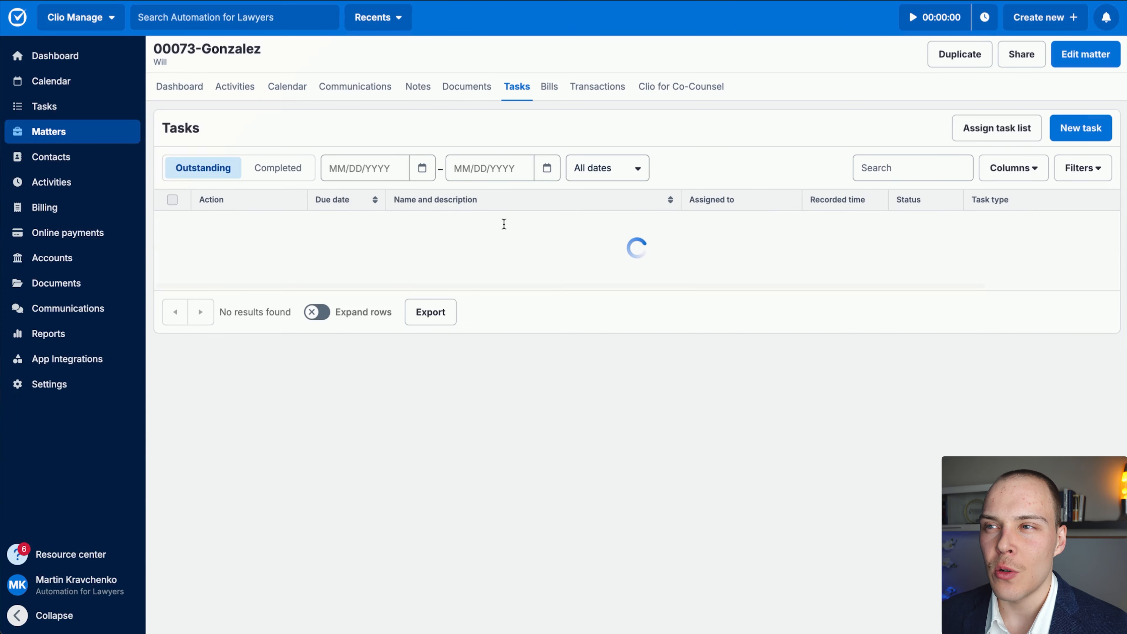
mouse_move(473, 433)
mouse_down()
mouse_move(370, 234)
mouse_move(377, 307)
mouse_move(677, 318)
mouse_move(486, 221)
mouse_move(698, 332)
mouse_move(552, 261)
mouse_move(539, 270)
mouse_up()
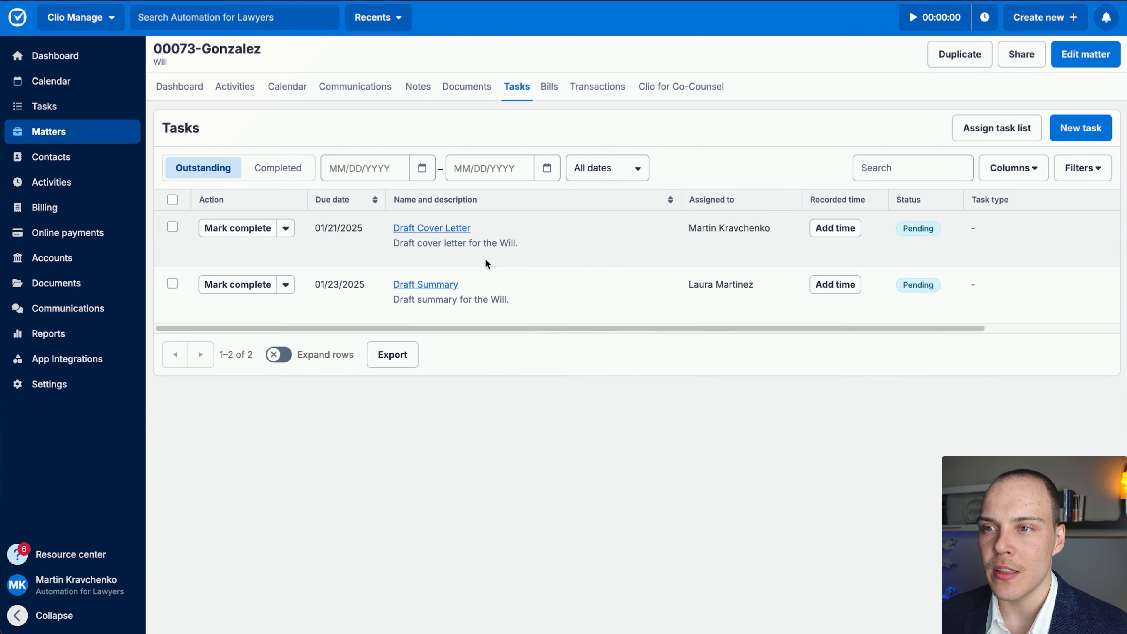
drag(708, 461, 727, 307)
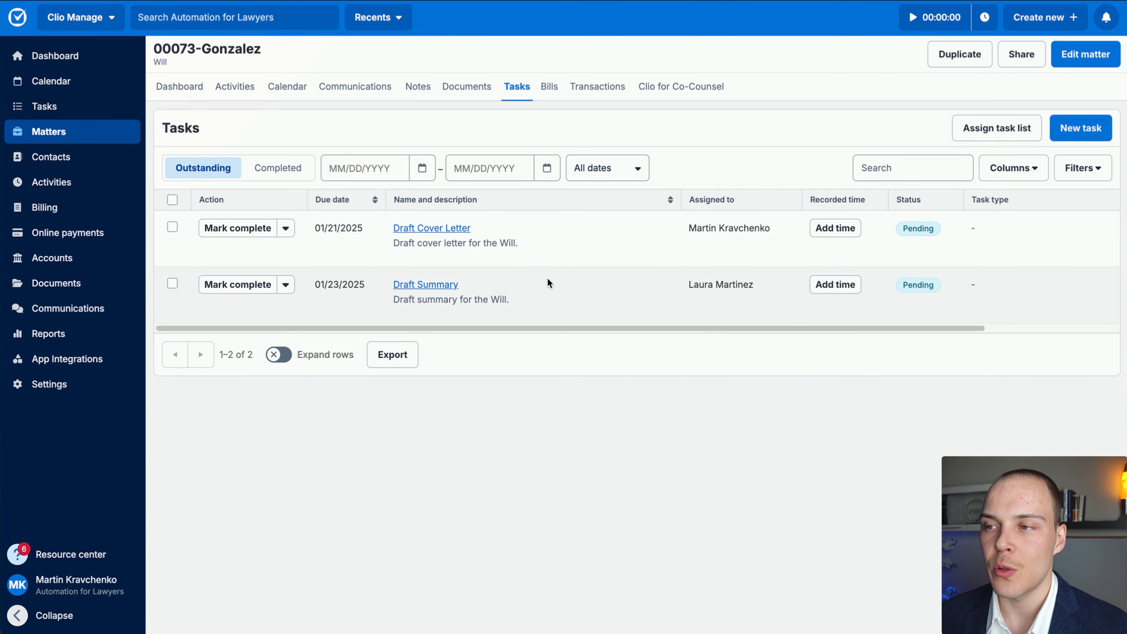
Inspect the Draft Cover Letter task's details, close it without saving, and return to the matter's dashboard
click(461, 230)
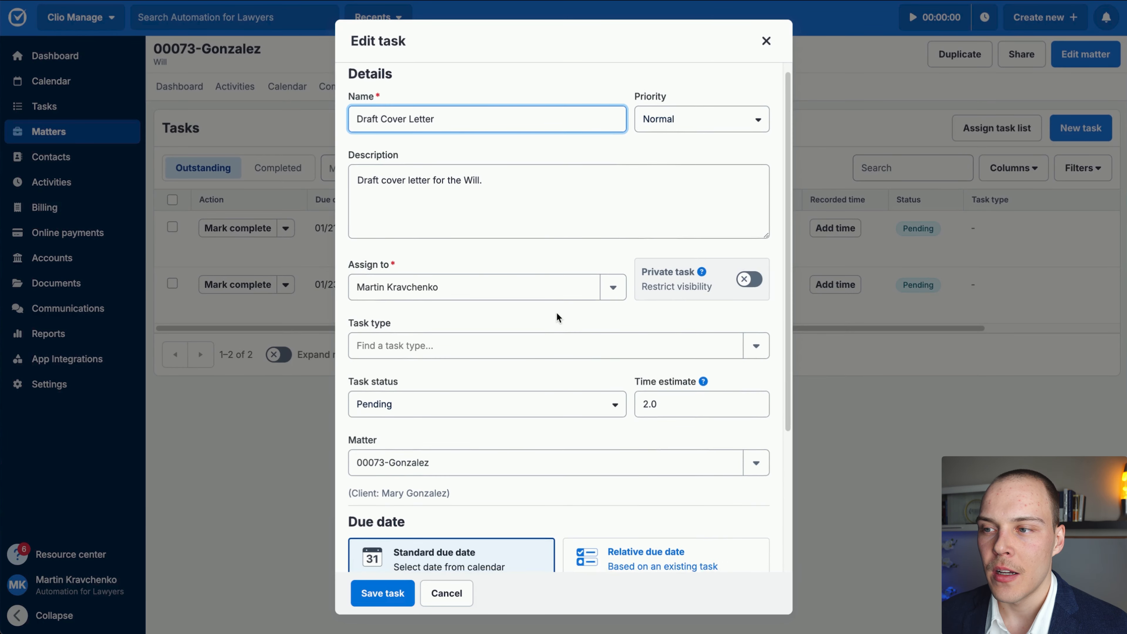
scroll(556, 312, down, 2)
scroll(546, 345, up, 2)
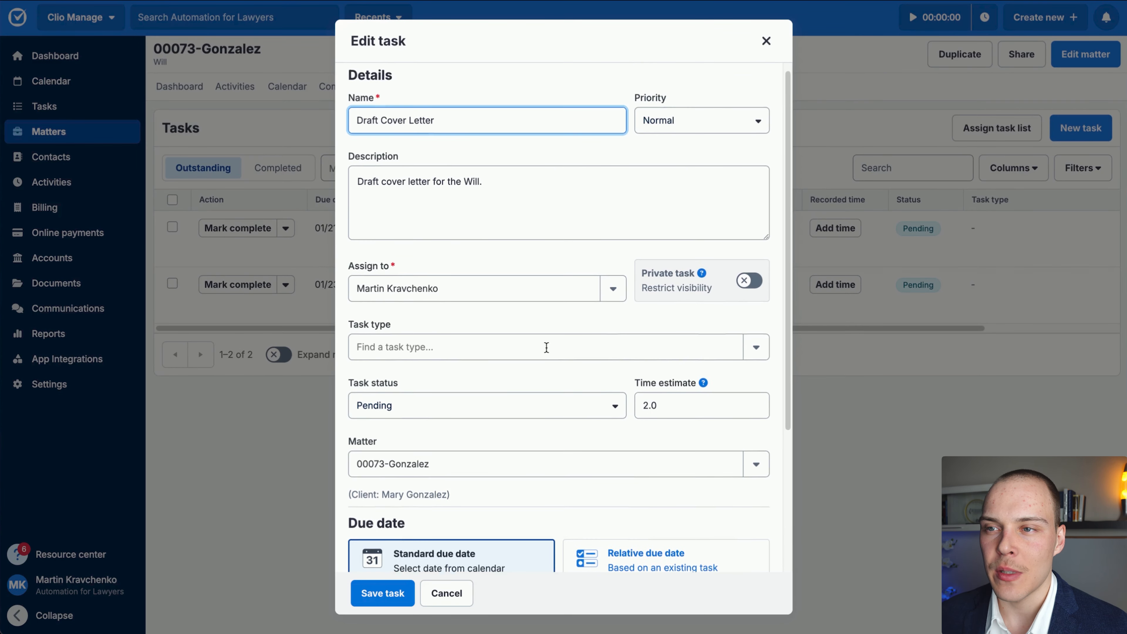
click(448, 593)
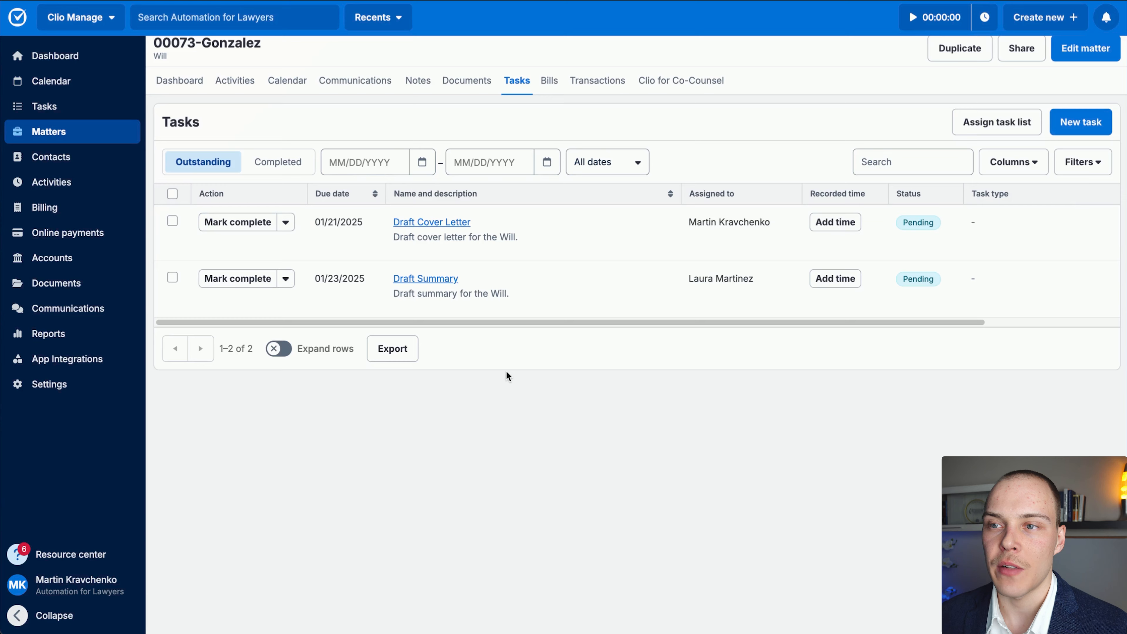
click(194, 83)
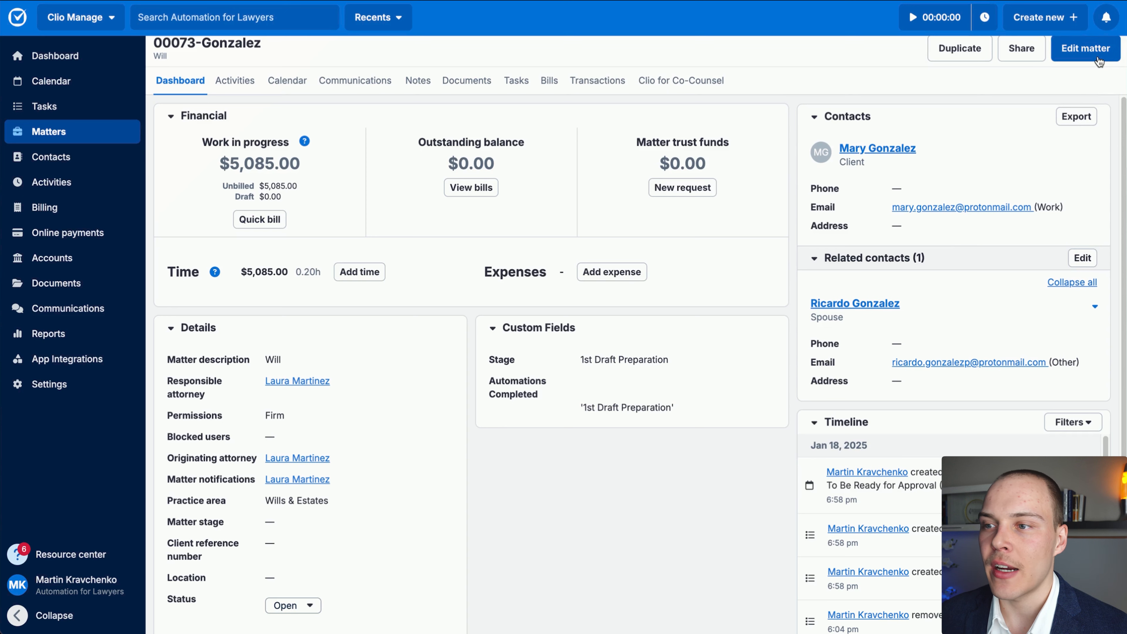
Open the matter for editing, add a trailing space to its "Will" description, and save the matter
click(1087, 49)
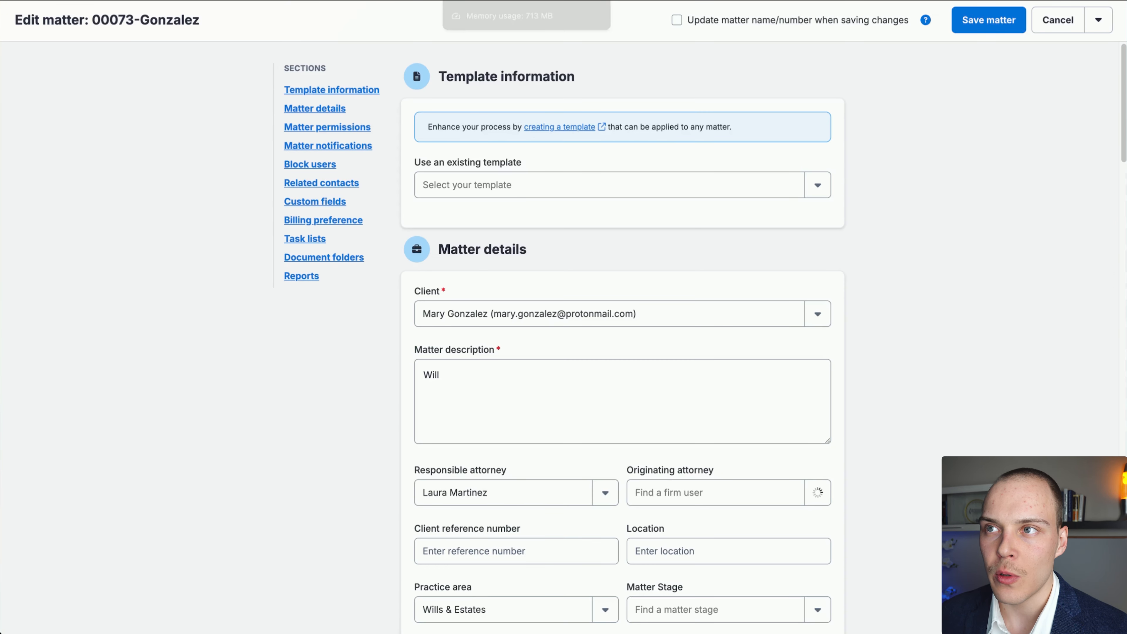
scroll(497, 295, down, 2)
click(480, 321)
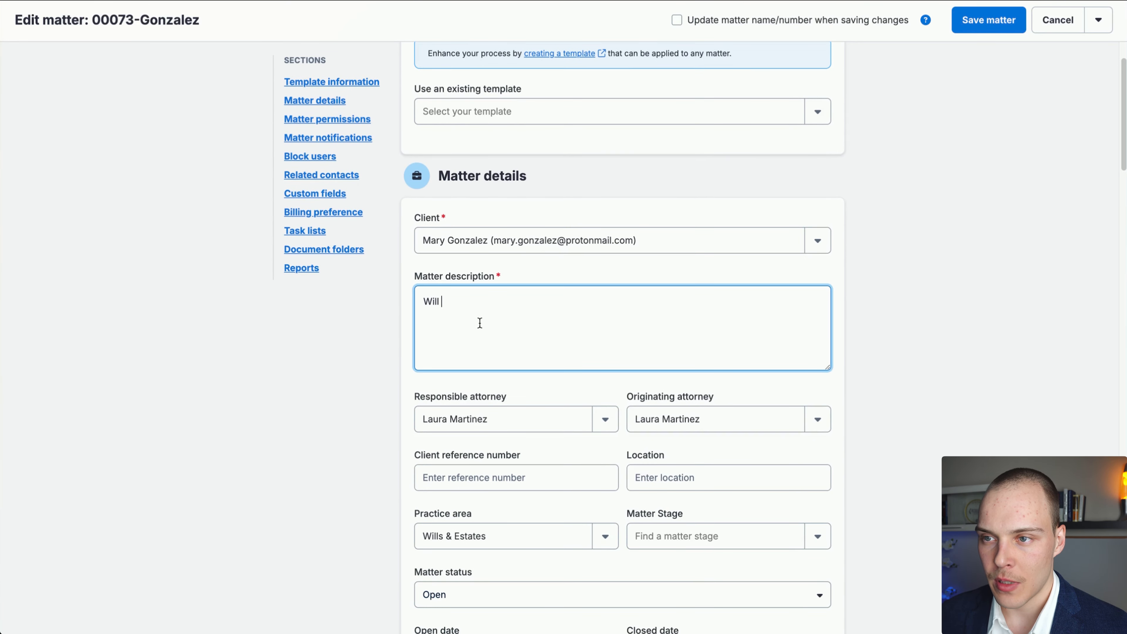
click(979, 28)
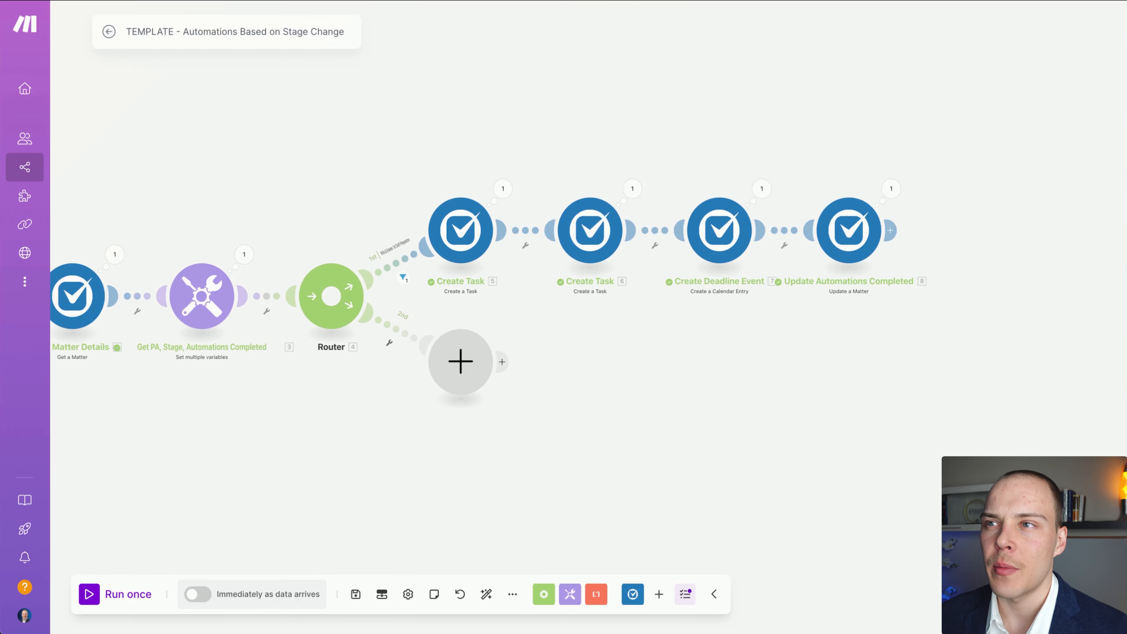
Switch to Make, run the scenario once with the existing webhook data, and examine the Set multiple variables module's automations_completed output
click(89, 595)
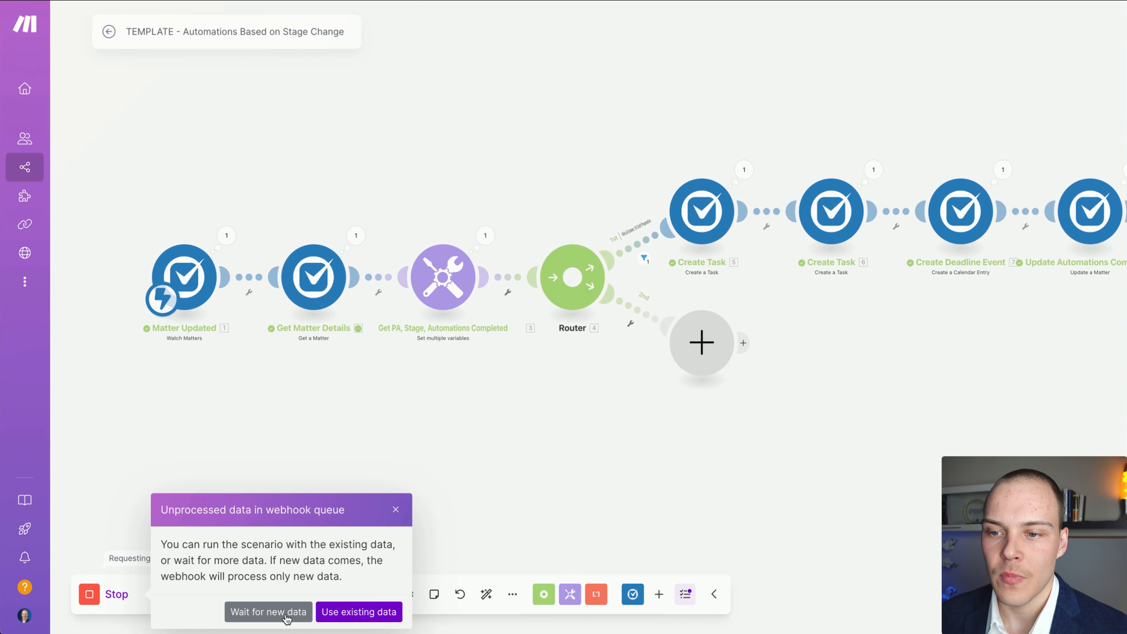
click(344, 614)
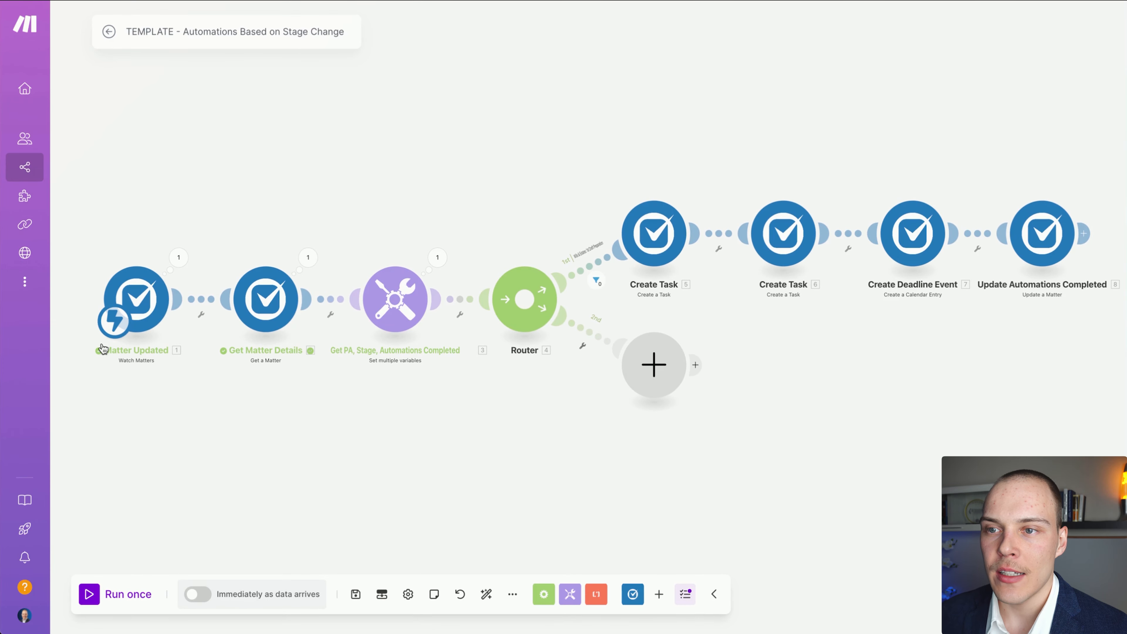
click(437, 258)
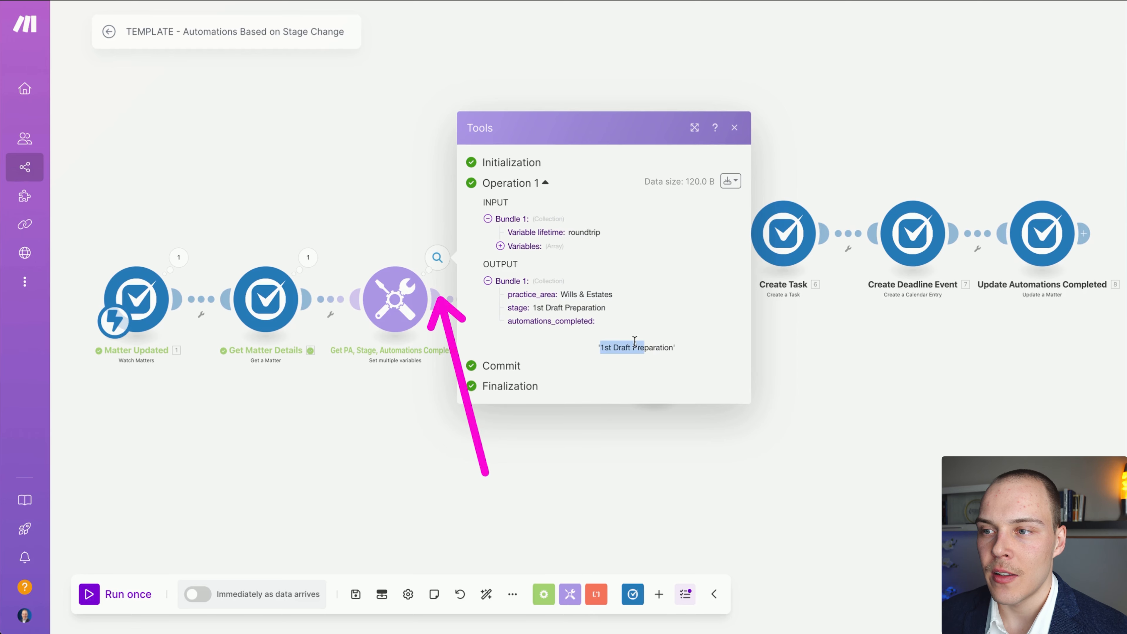
drag(599, 348, 663, 347)
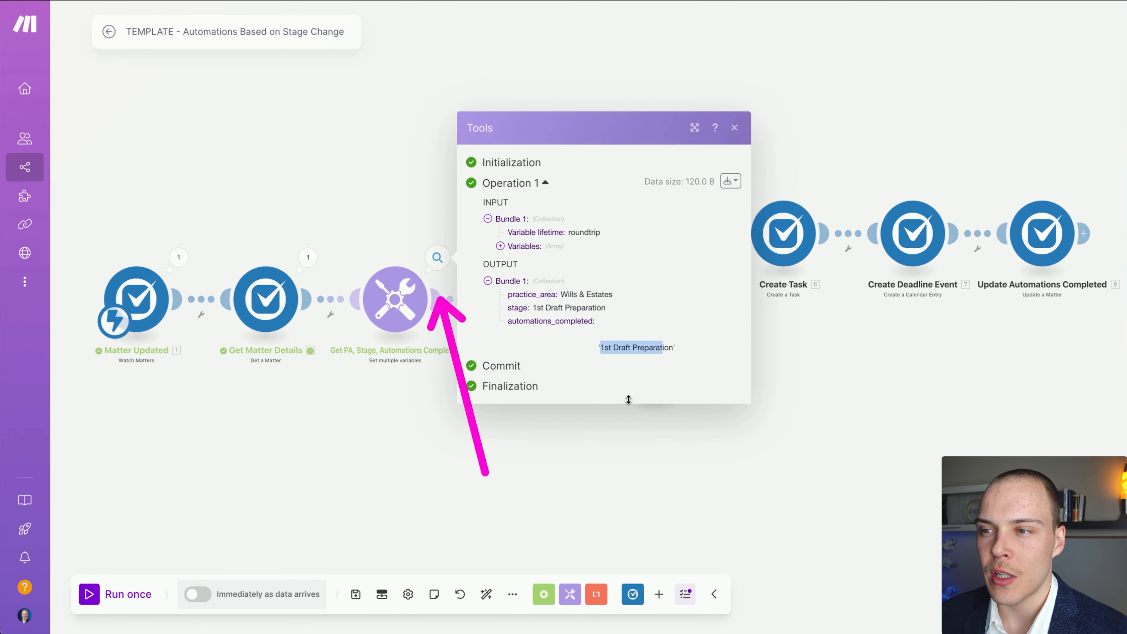
click(574, 451)
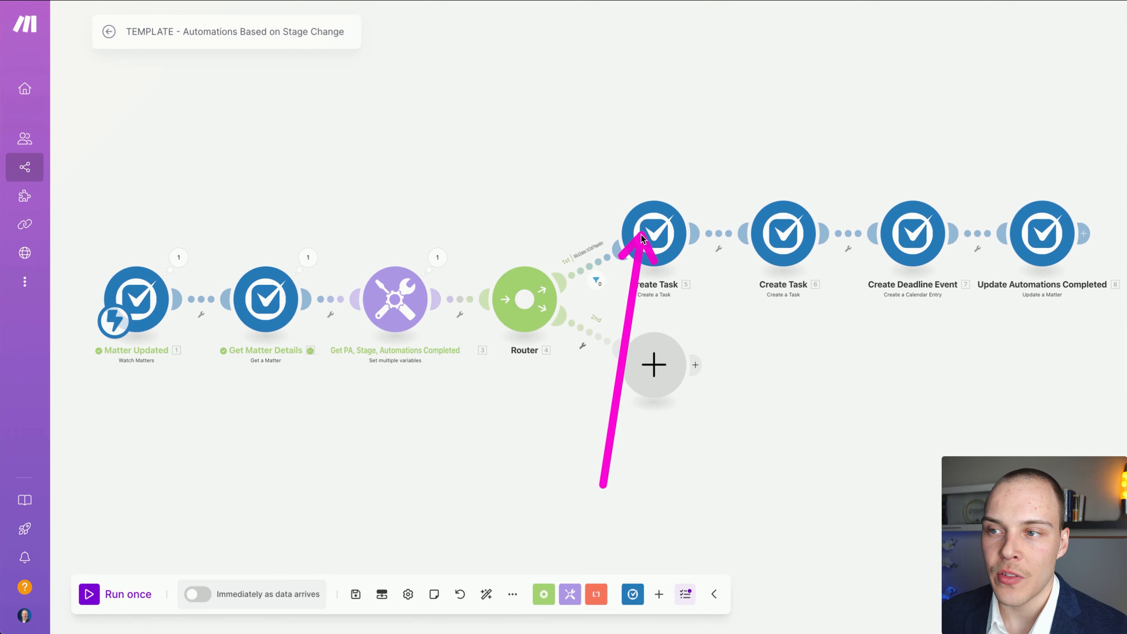
Inspect how the first route's filter evaluated the bundle, and review its condition setup without changing it
click(594, 280)
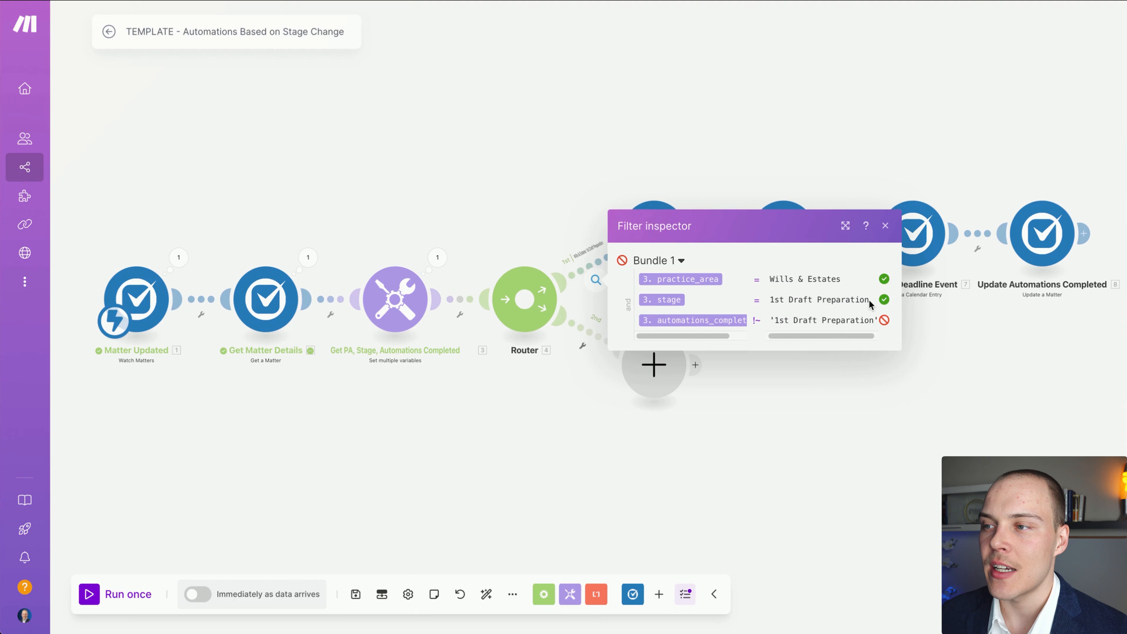
click(885, 226)
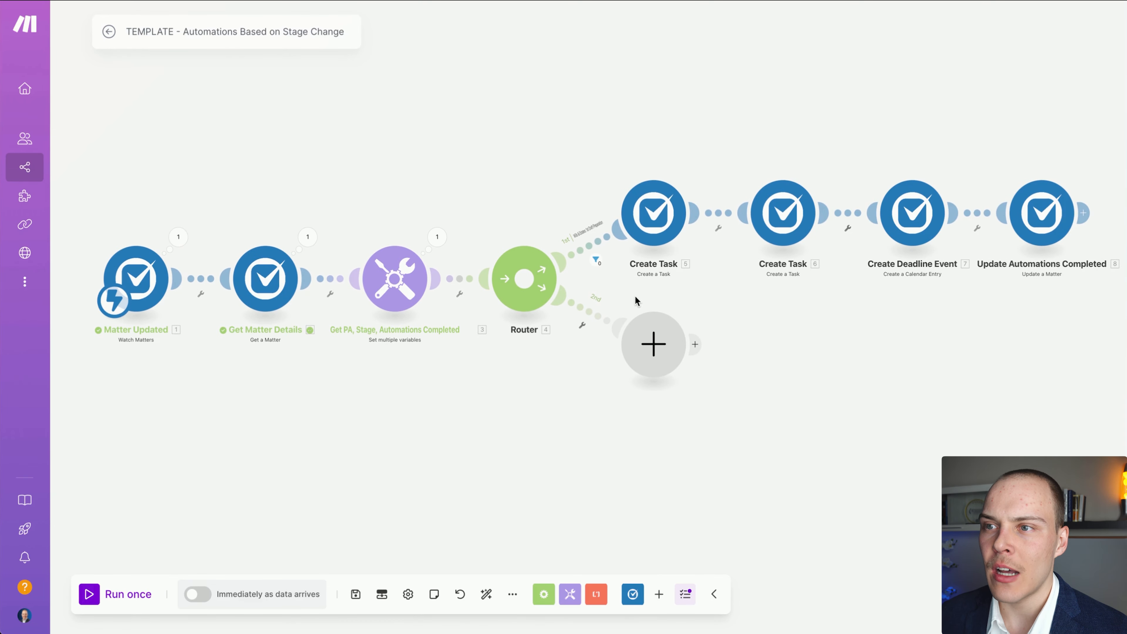
drag(634, 285, 592, 273)
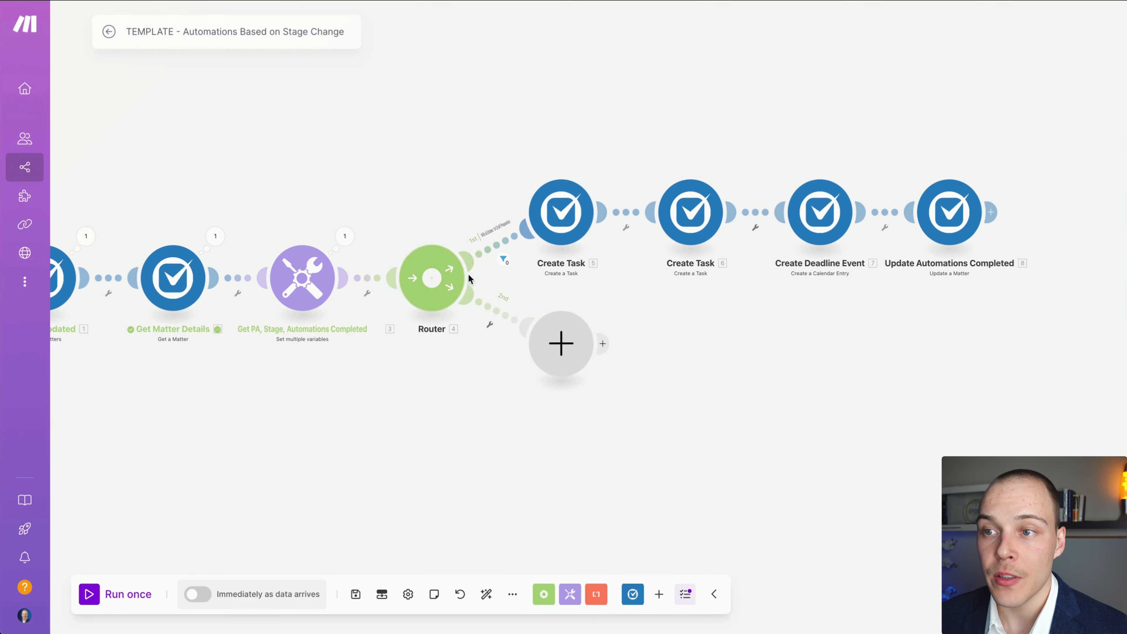
click(505, 241)
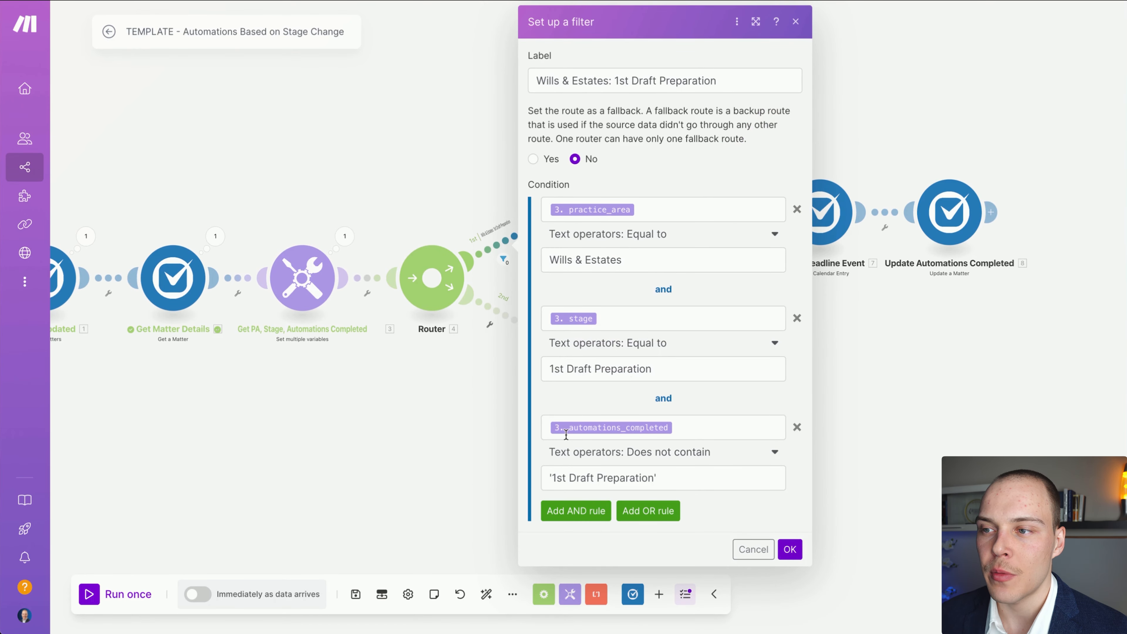
click(738, 550)
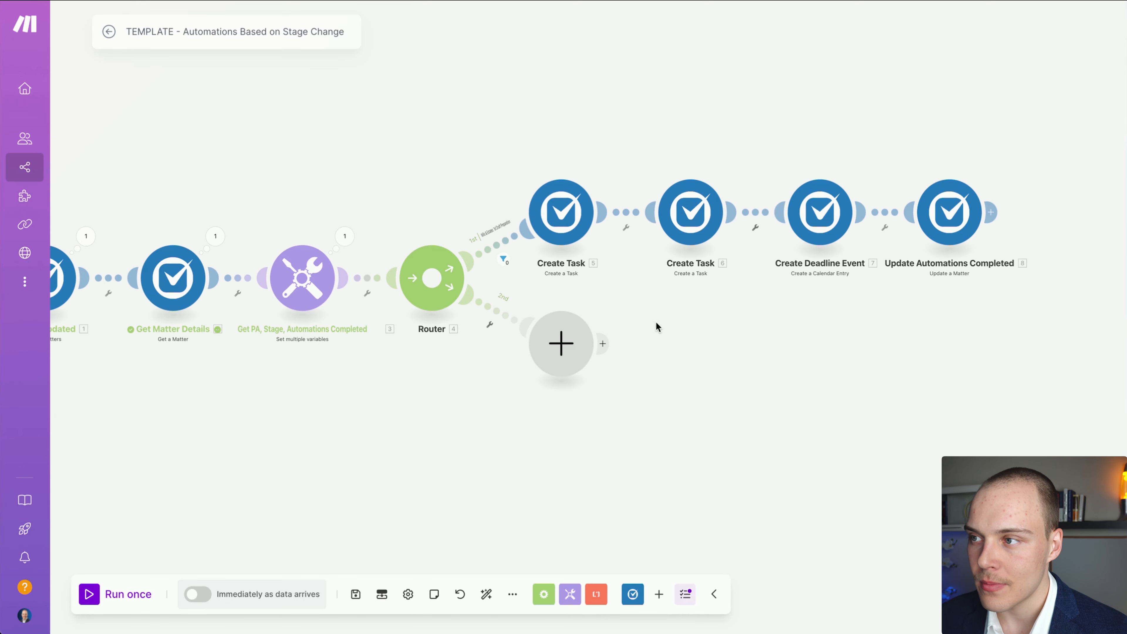
drag(610, 283, 686, 306)
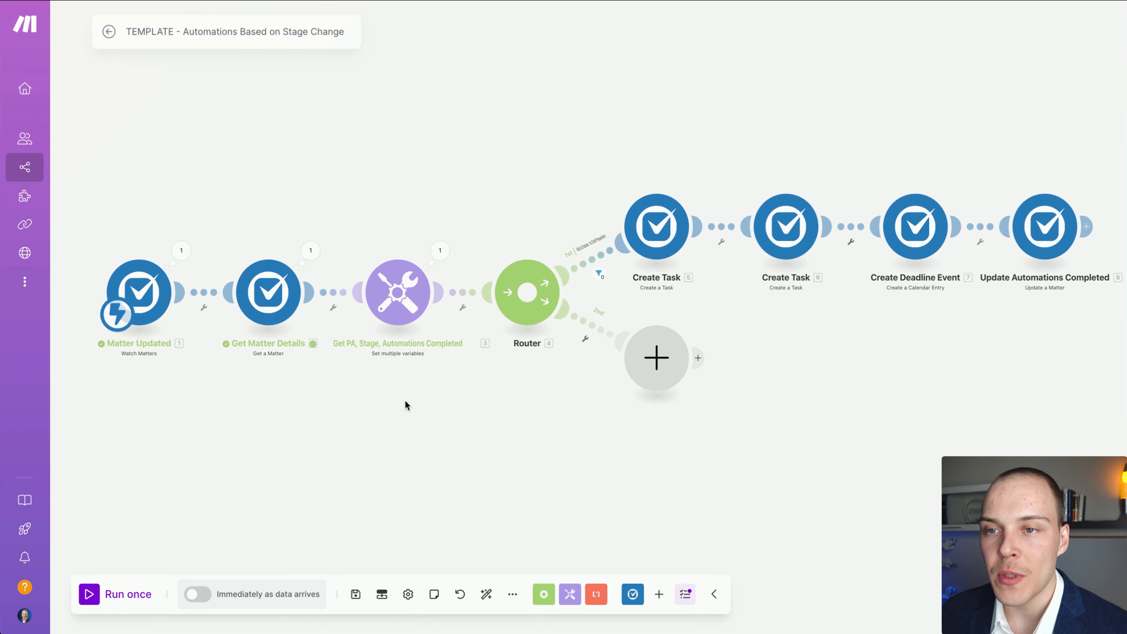
mouse_move(301, 469)
mouse_down()
mouse_move(129, 312)
mouse_move(319, 329)
mouse_move(173, 339)
mouse_move(225, 340)
mouse_up()
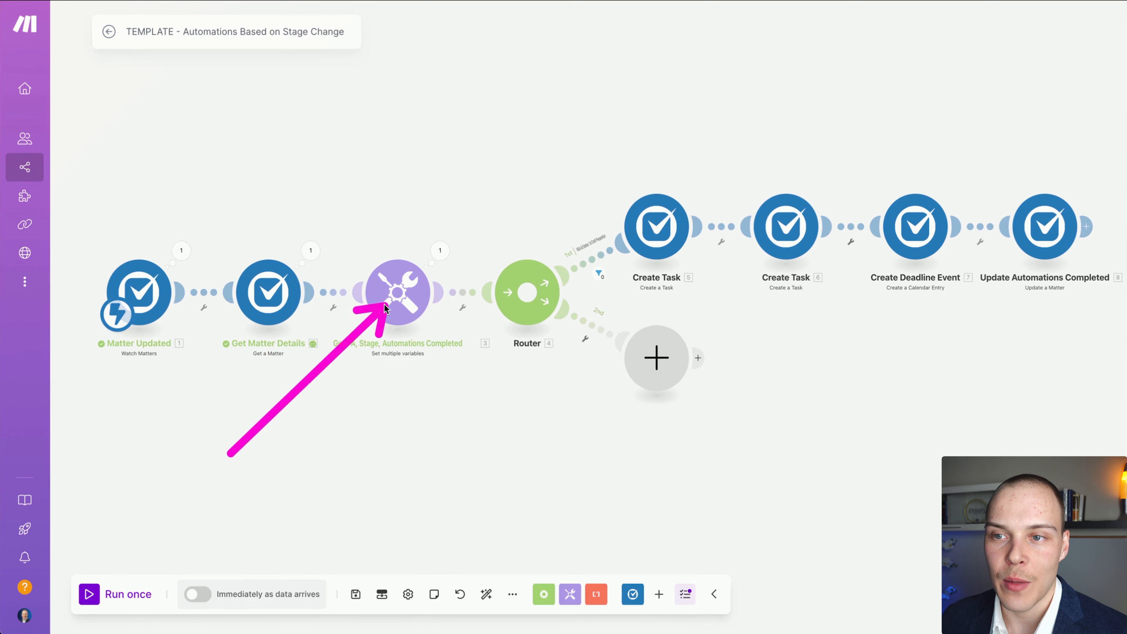